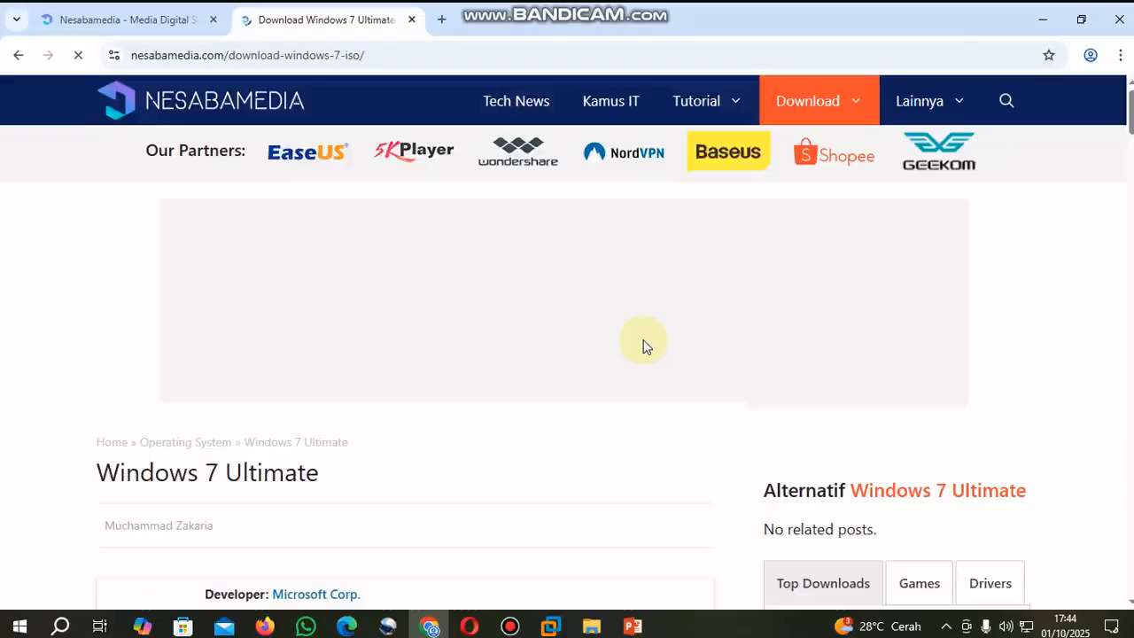
- Download the Windows 7 Ultimate 64-bit ISO from the Nesabamedia page and check its progress in the download history
scroll(608, 347, down, 5)
scroll(570, 346, down, 15)
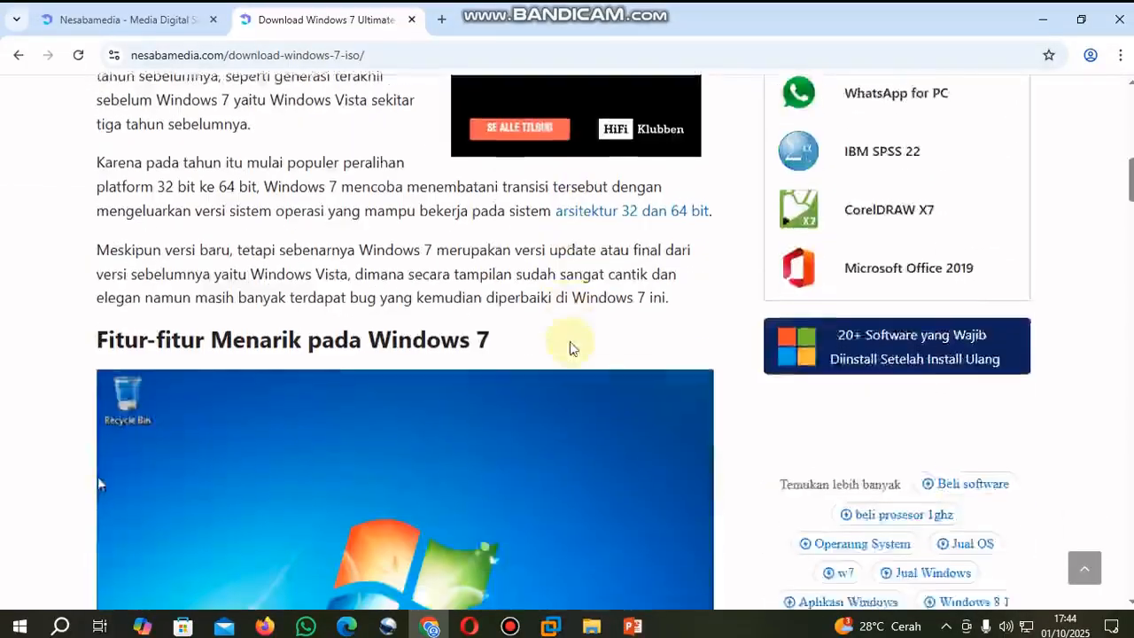
scroll(568, 341, down, 11)
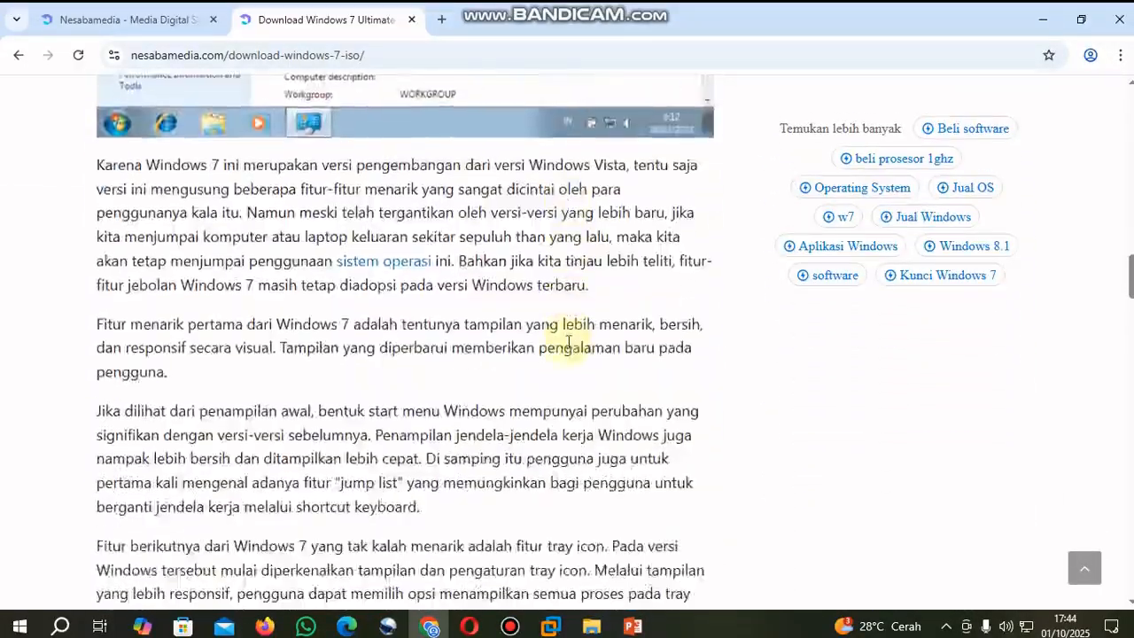
scroll(567, 347, down, 2)
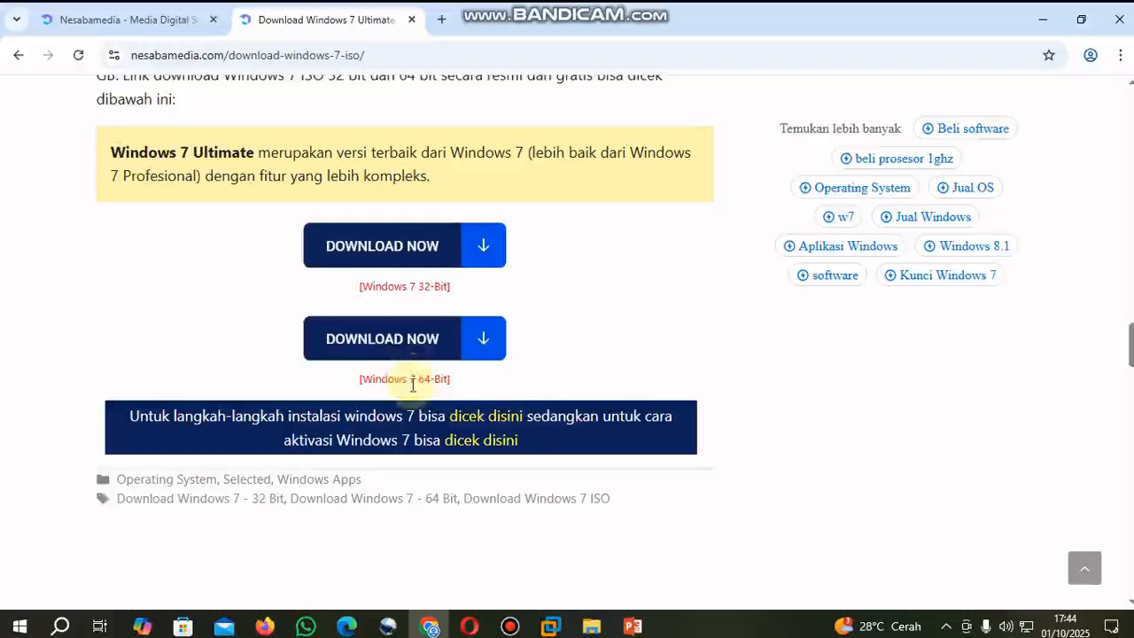
click(448, 349)
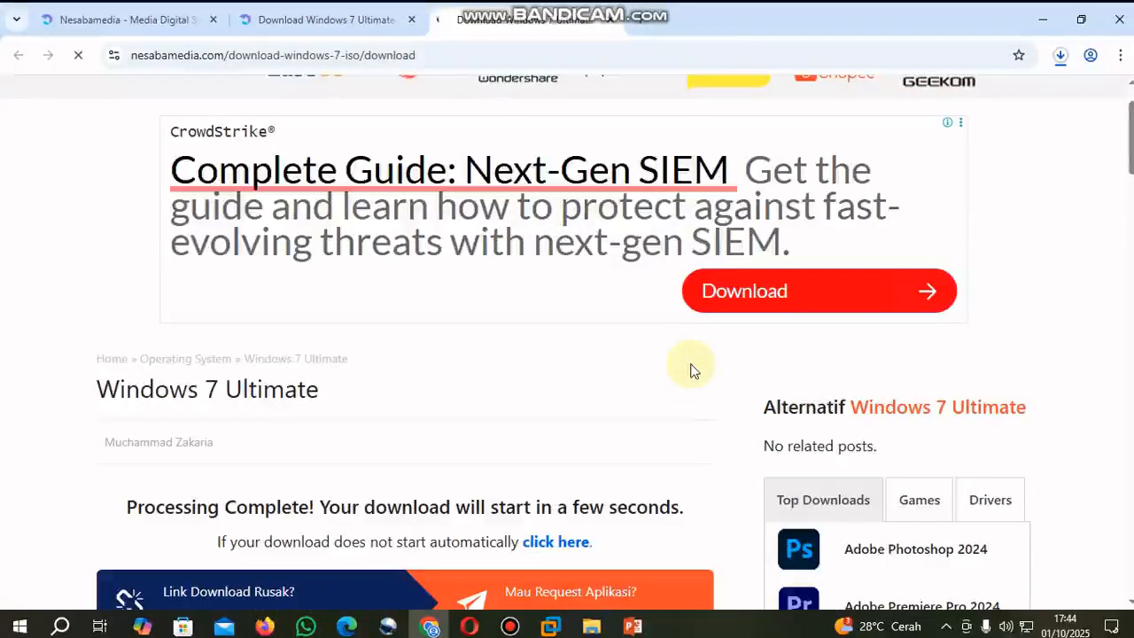
click(1063, 59)
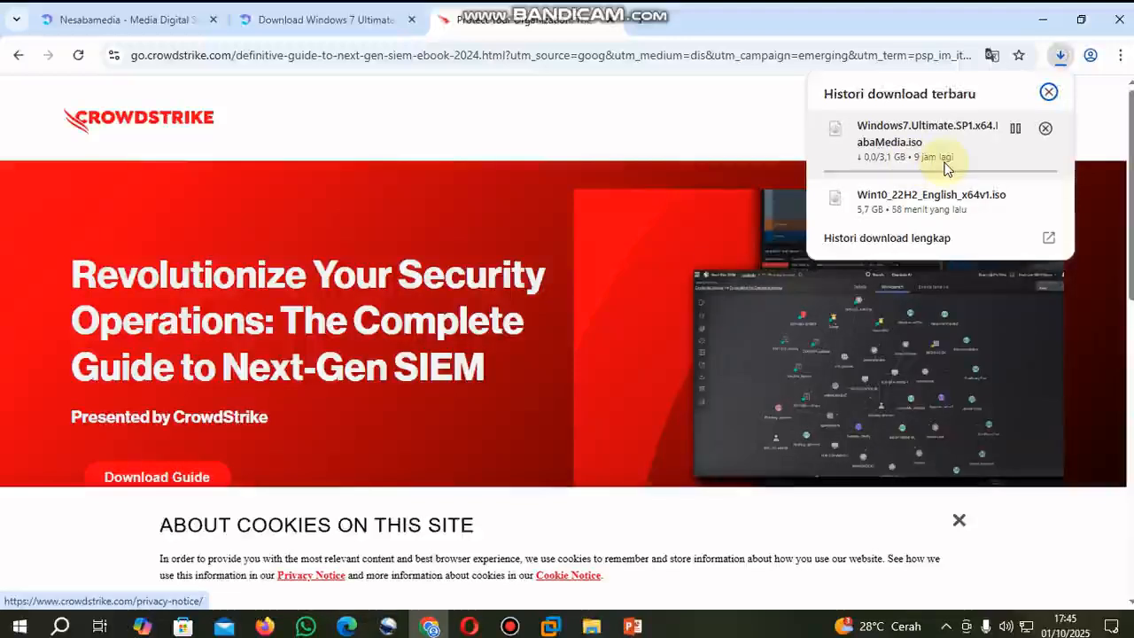
click(734, 27)
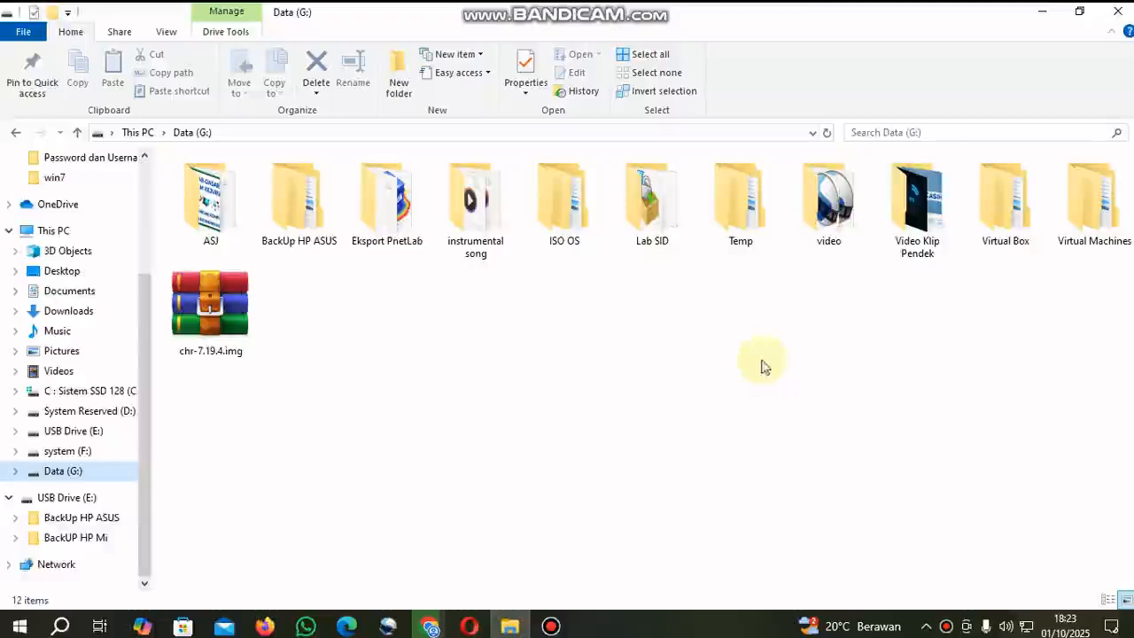
- Look up the Windows 7 installer image in the ISO OS\Win 7 64Bit folder on Data (G:), then close the folder window
double_click(577, 221)
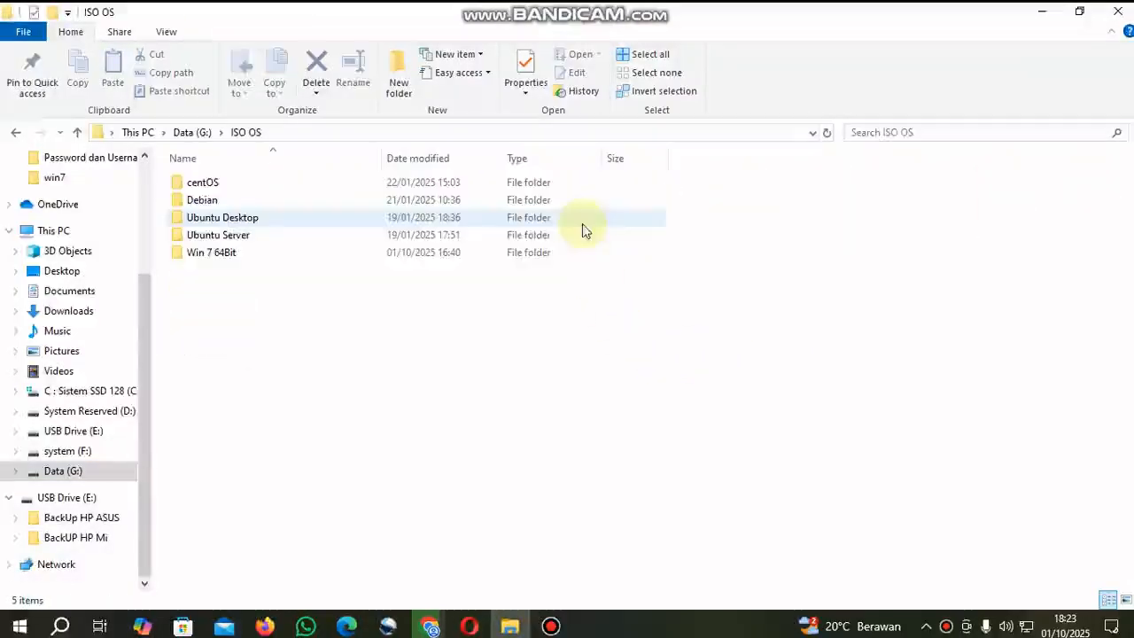
double_click(233, 256)
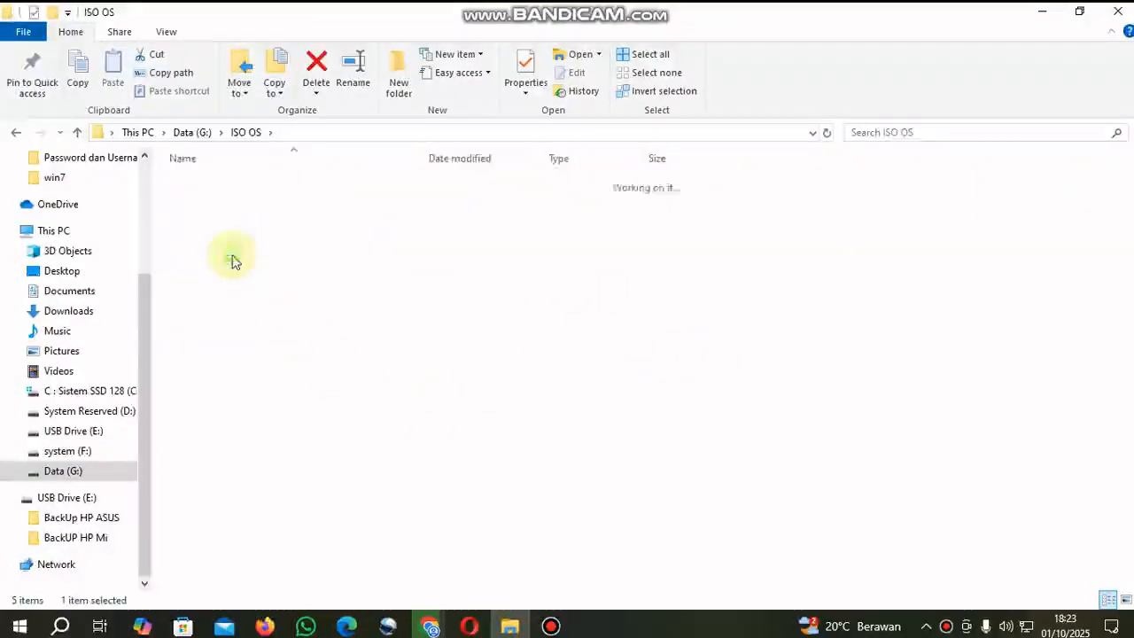
click(395, 183)
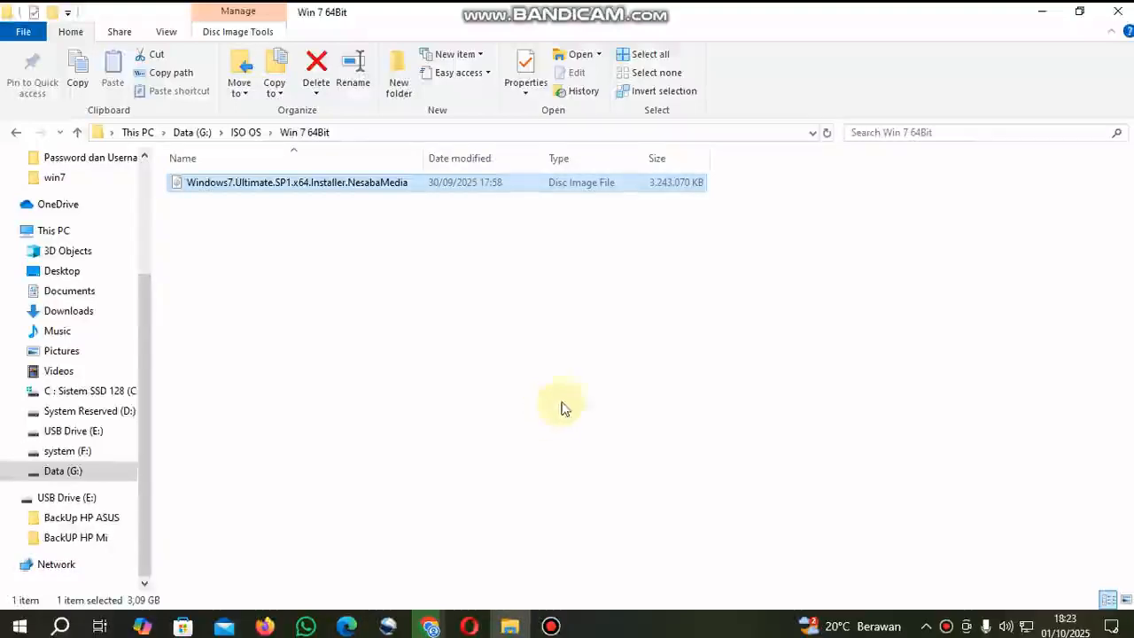
click(1119, 12)
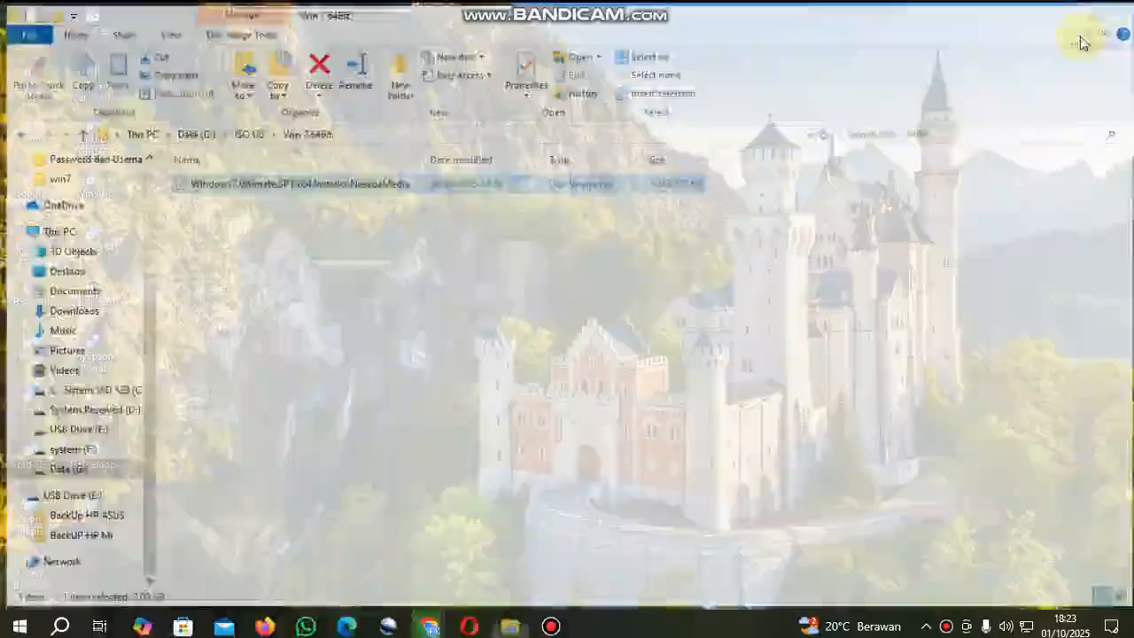
- Launch VMware Workstation Pro and start a new virtual machine with the Typical (recommended) configuration
click(93, 82)
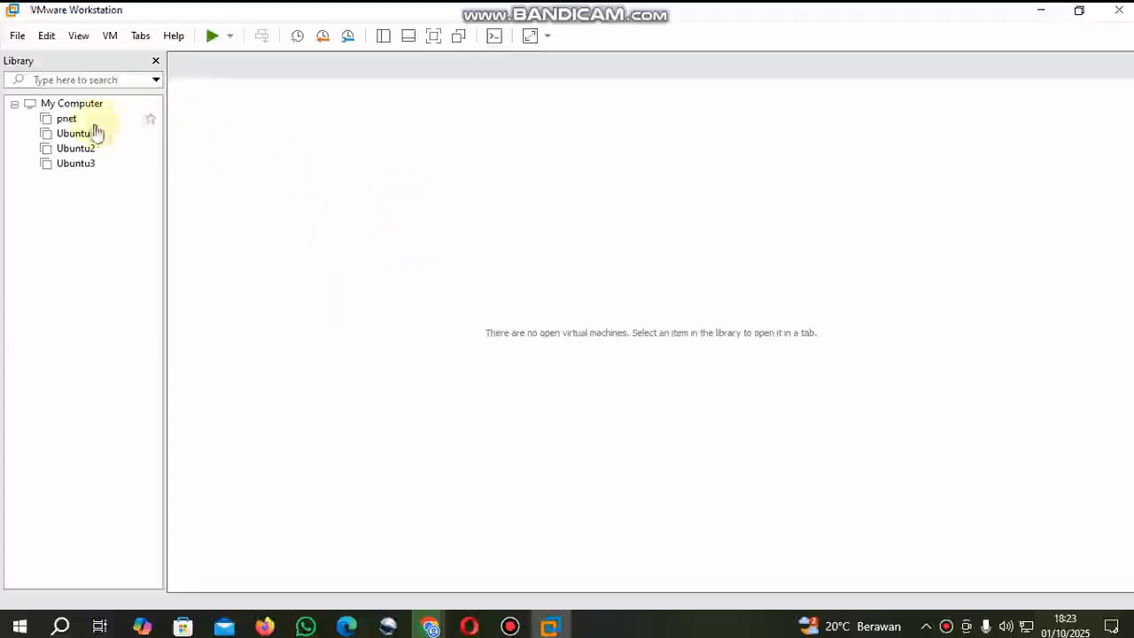
click(95, 125)
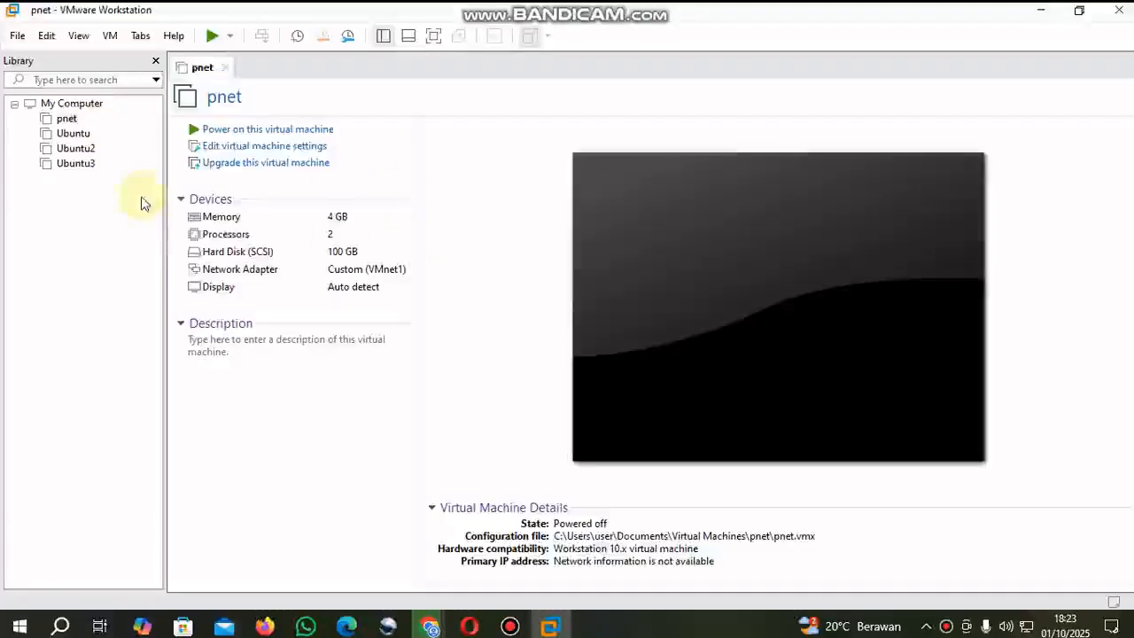
click(18, 38)
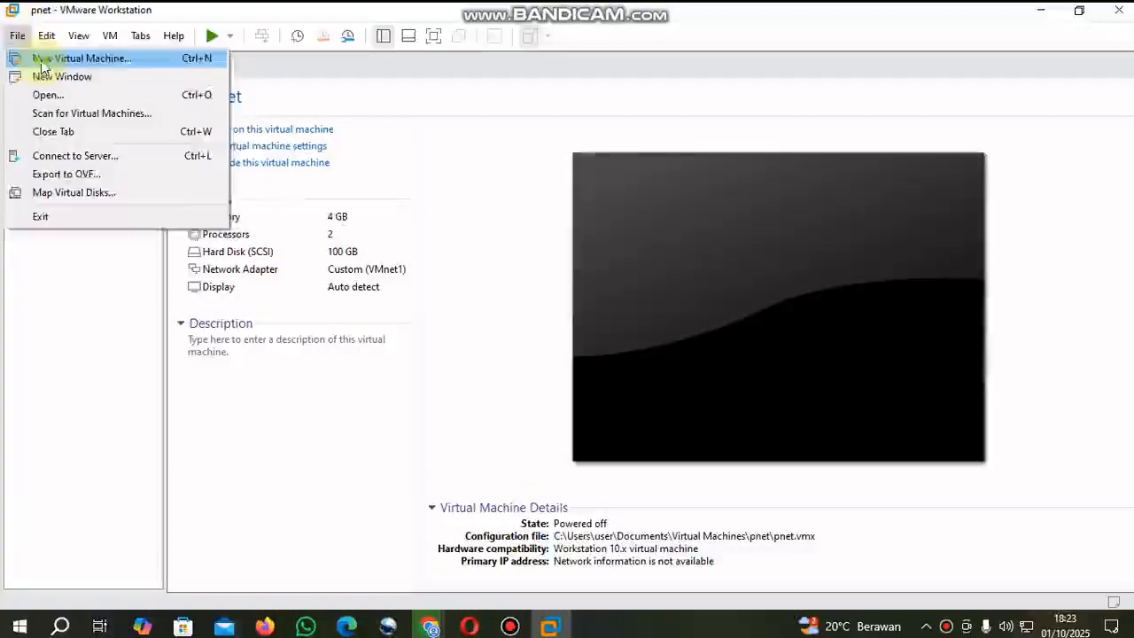
click(42, 63)
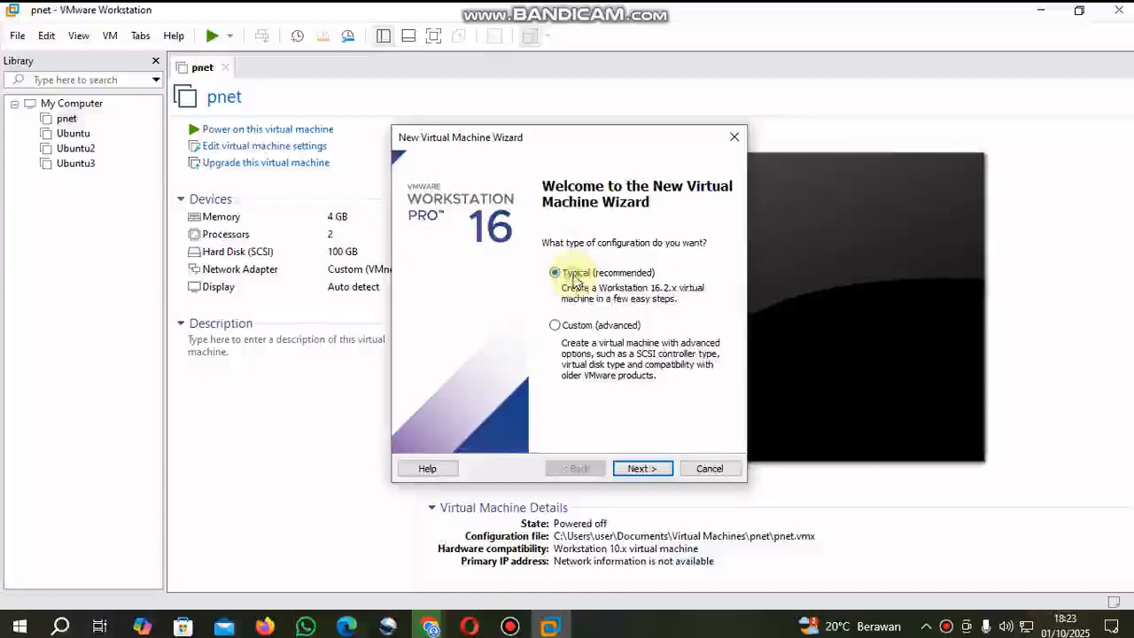
click(642, 469)
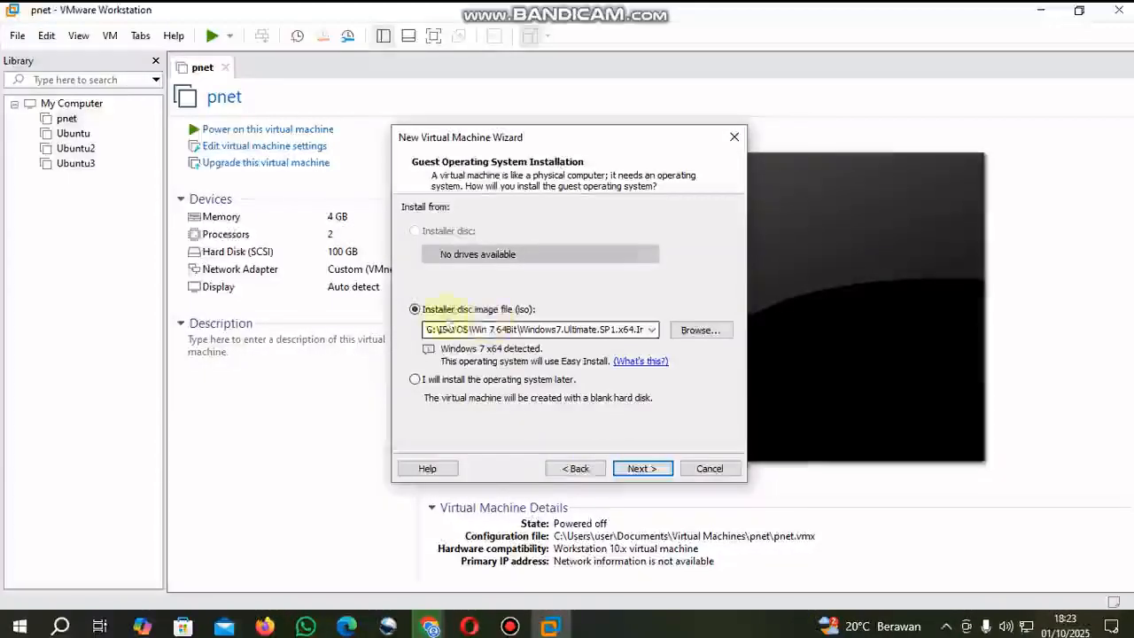
- Choose to install the operating system later and accept Microsoft Windows, version Windows 7 x64, as the guest system
click(432, 382)
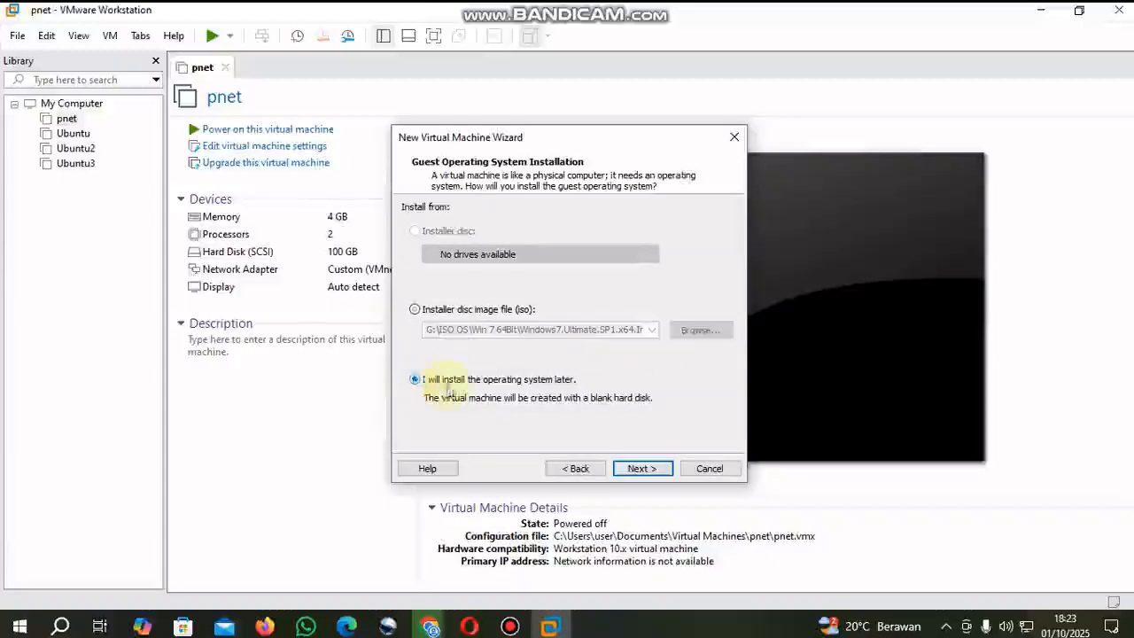
click(649, 472)
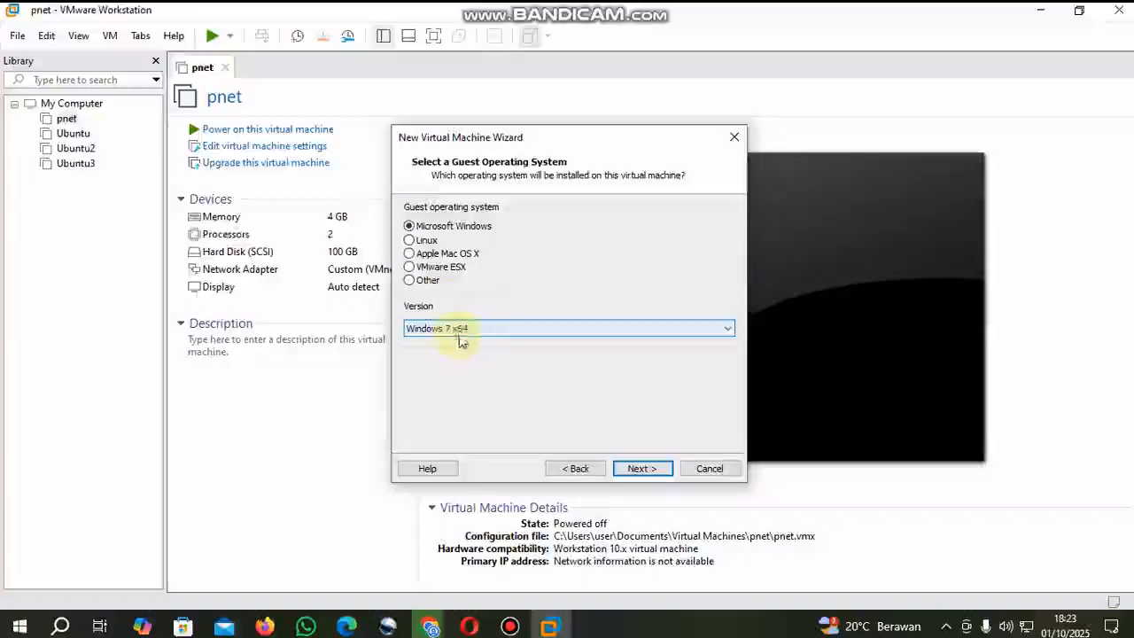
click(642, 468)
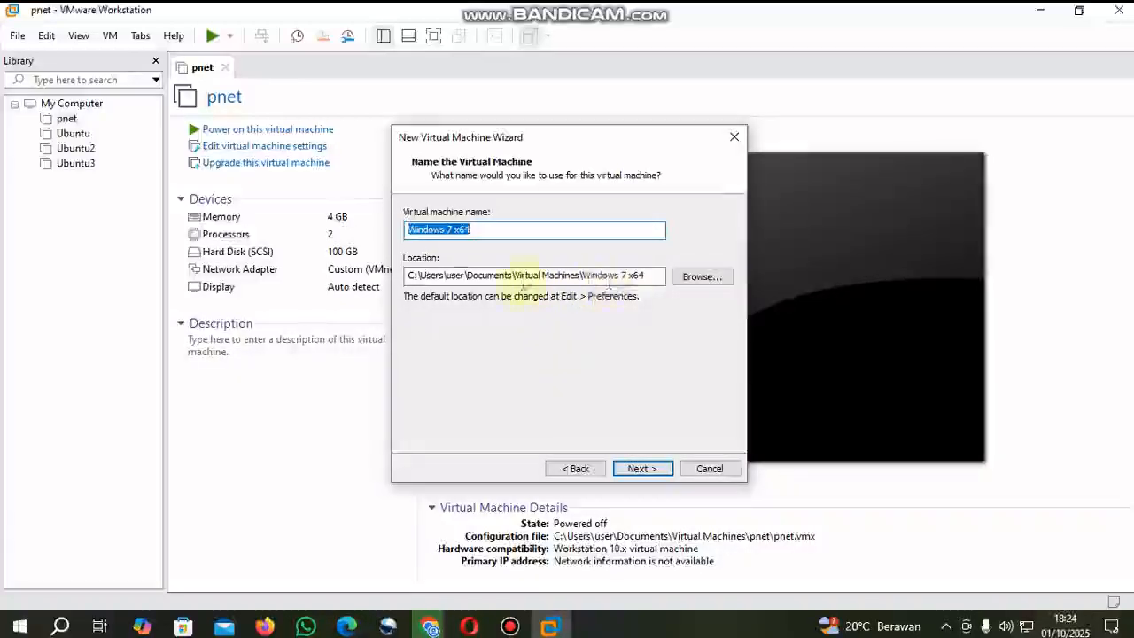
- Accept the name Windows 7 x64, the default location and a 60 GB disk split into multiple files
drag(408, 276, 645, 274)
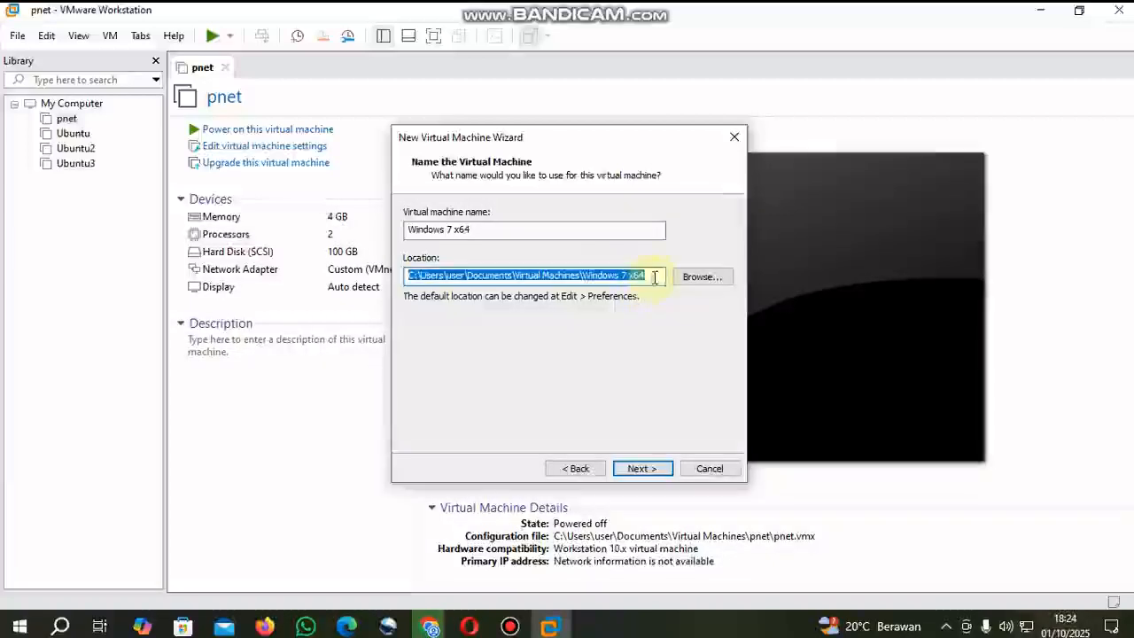
click(638, 278)
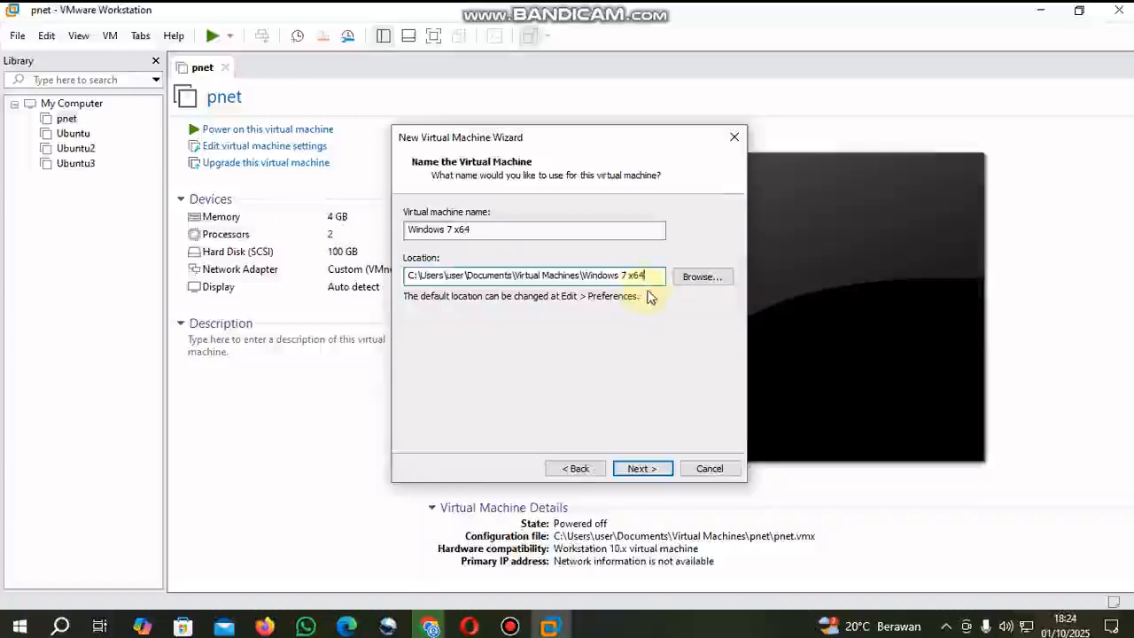
click(657, 473)
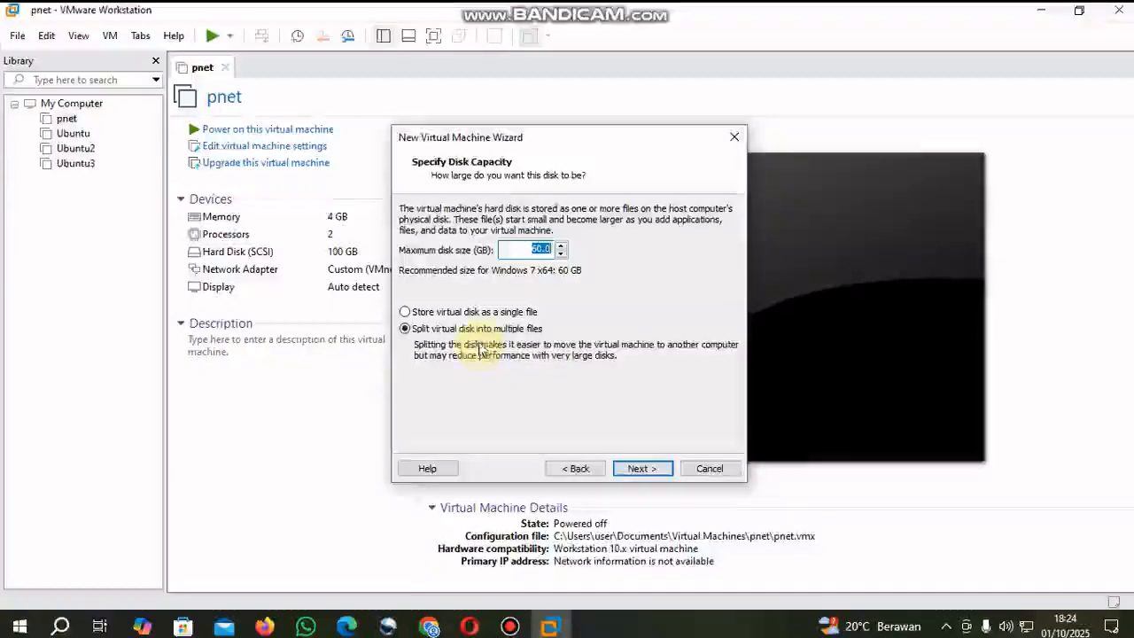
click(635, 468)
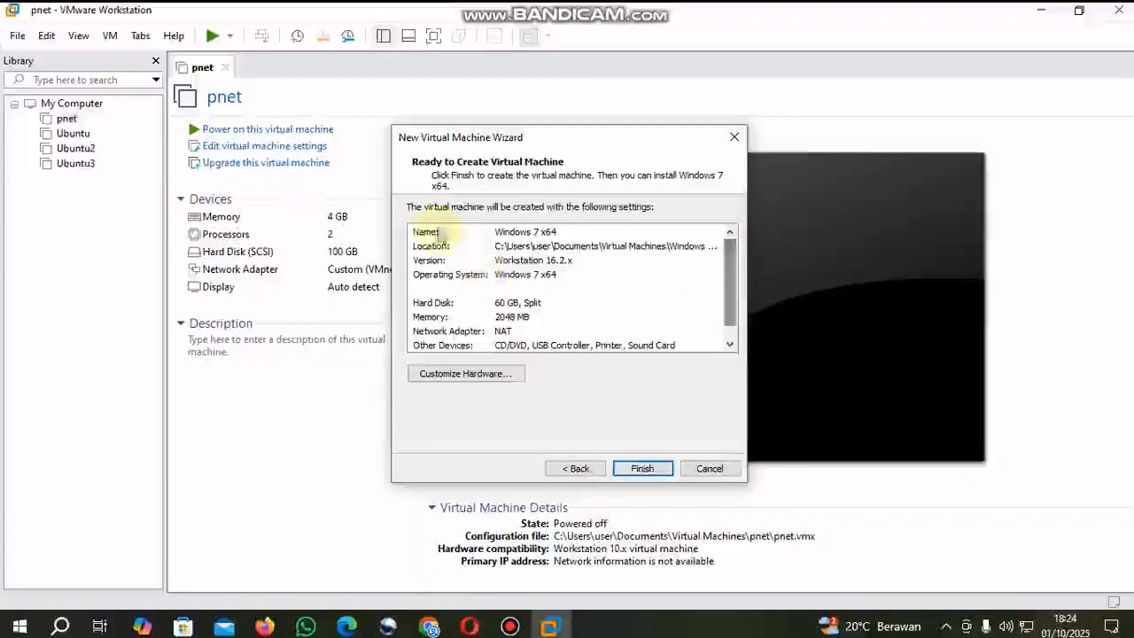
- Review the new virtual machine's summary, including its name, hard disk, memory, network adapter and other devices
click(439, 233)
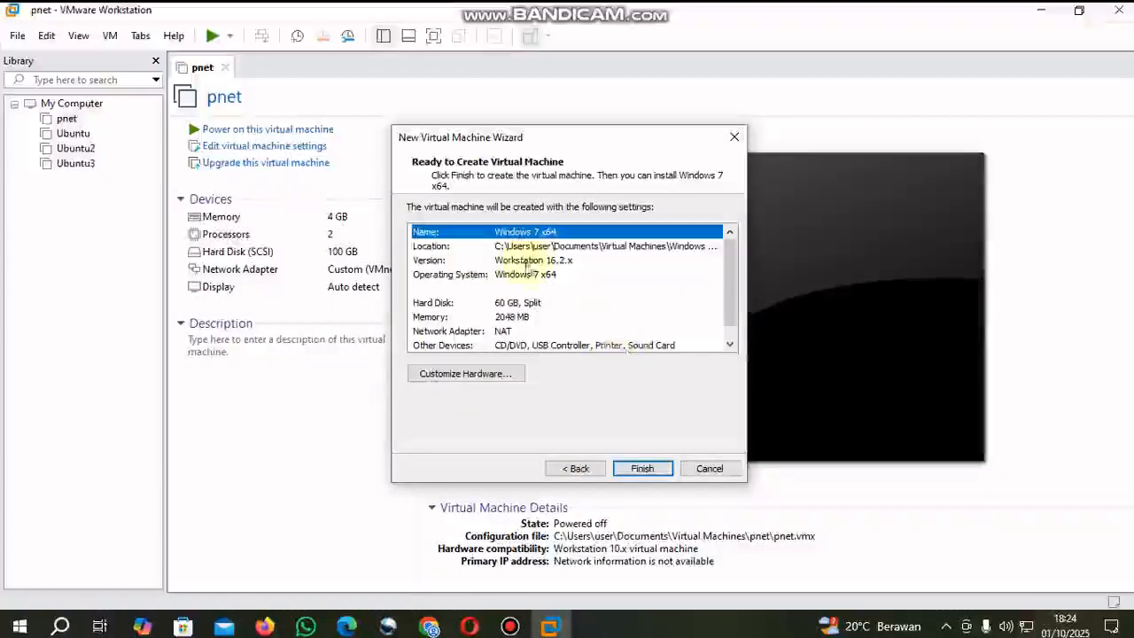
click(523, 302)
click(513, 315)
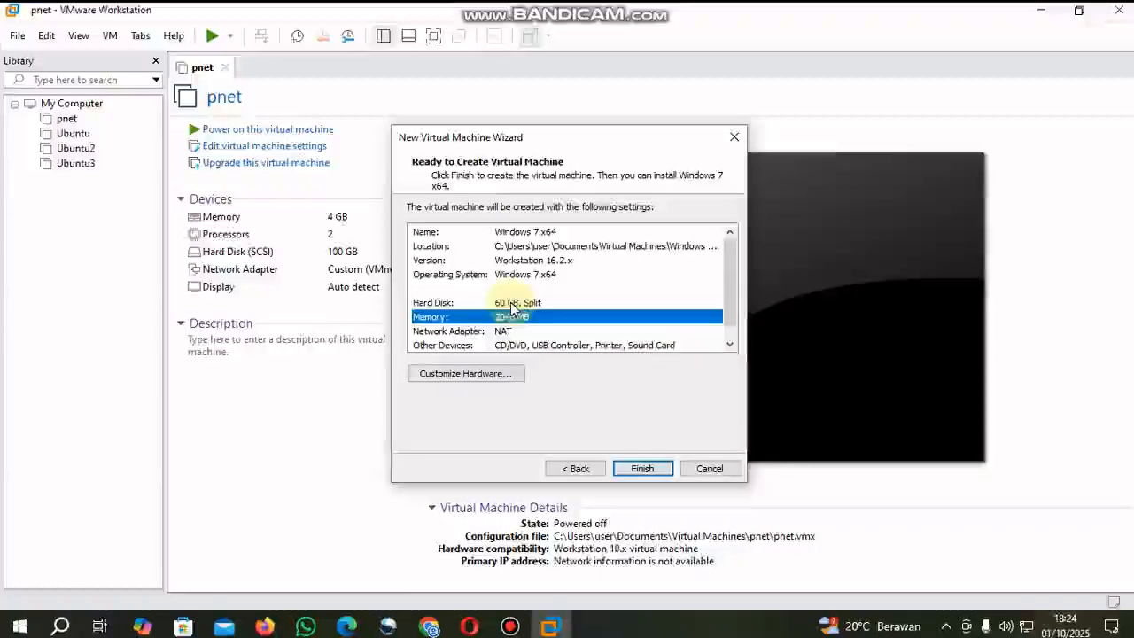
click(511, 304)
click(521, 318)
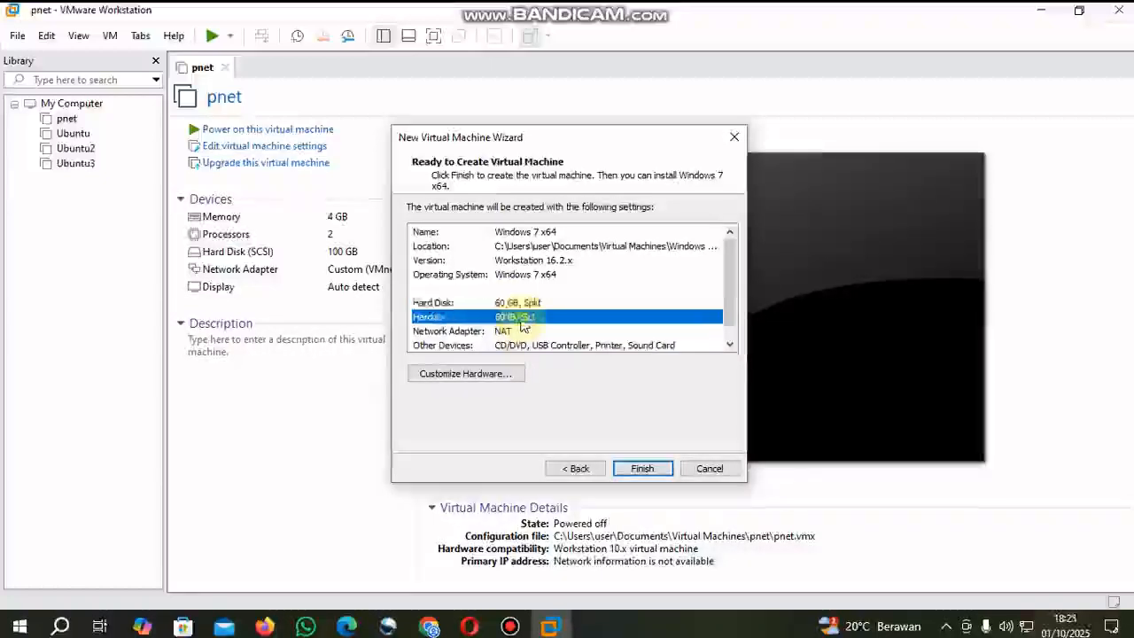
click(507, 331)
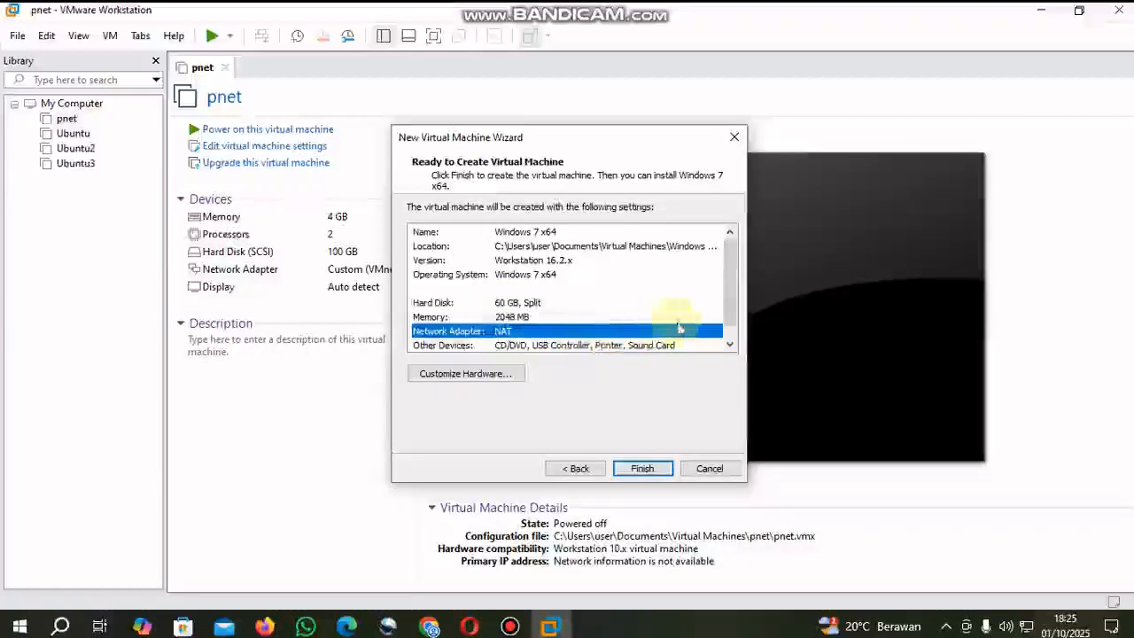
drag(725, 324, 726, 338)
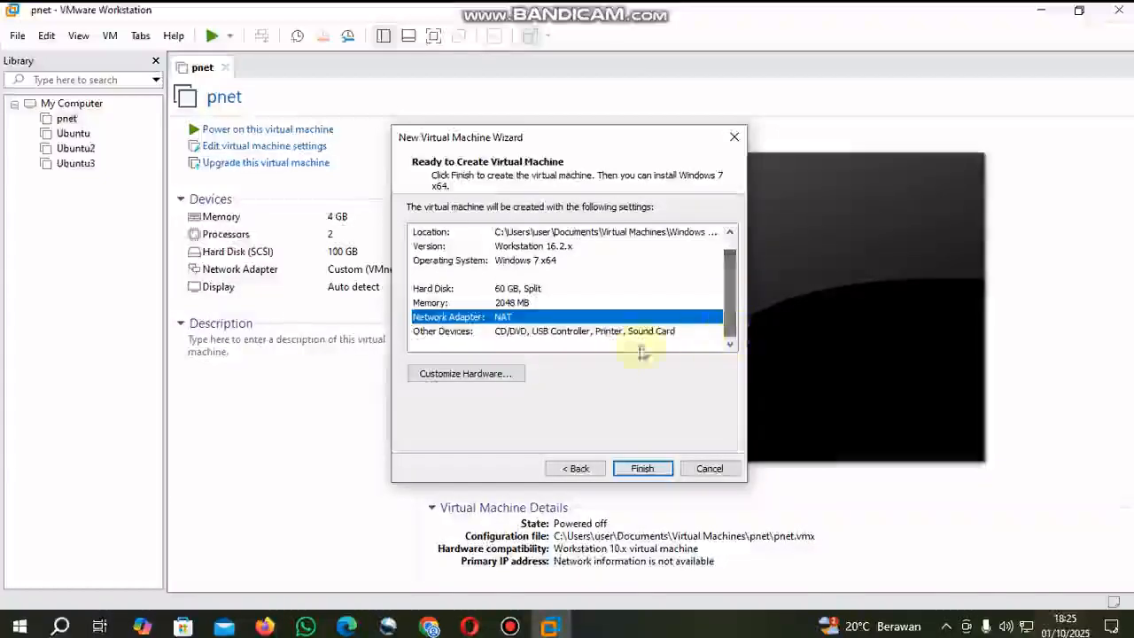
- Customize the new machine's hardware with 2 processors and enable Virtualize Intel VT-x/EPT or AMD-V/RVI
click(465, 374)
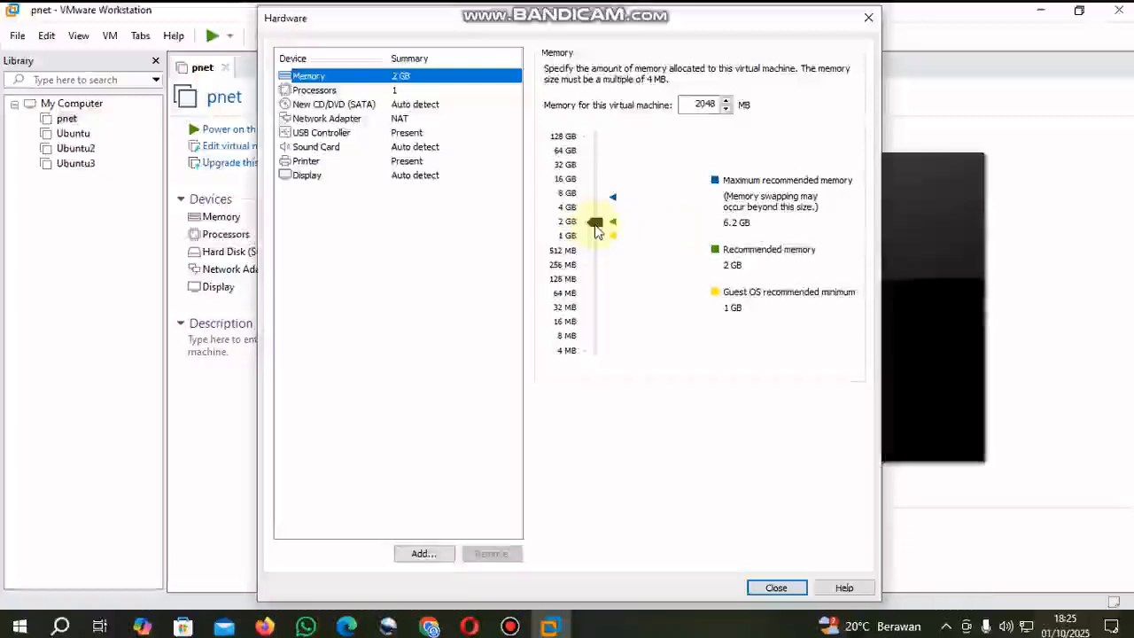
double_click(703, 104)
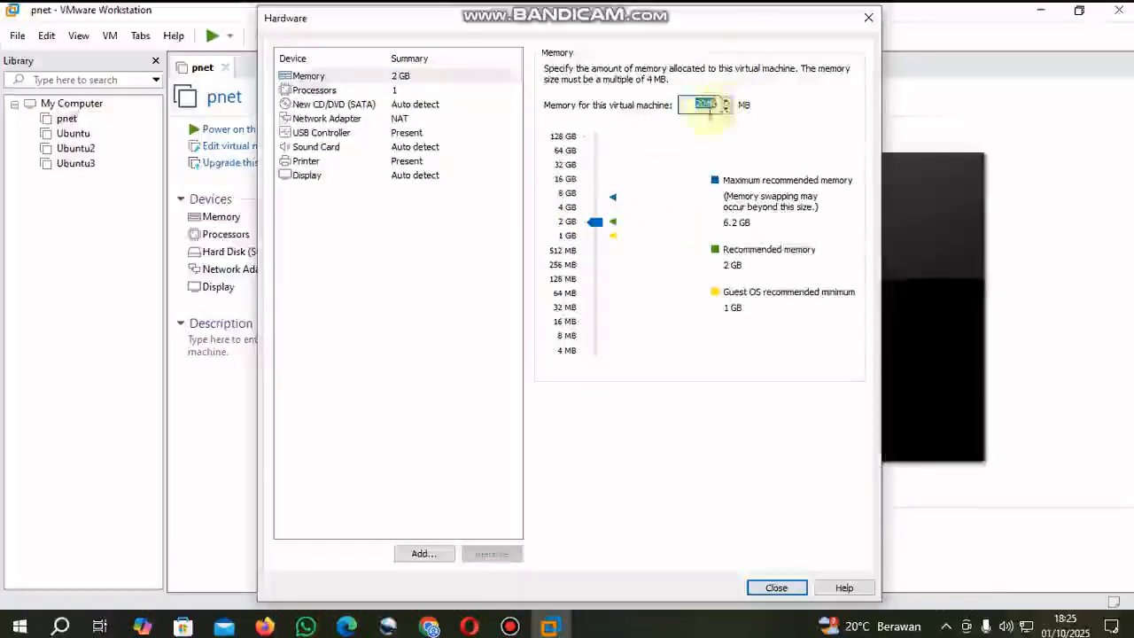
click(301, 90)
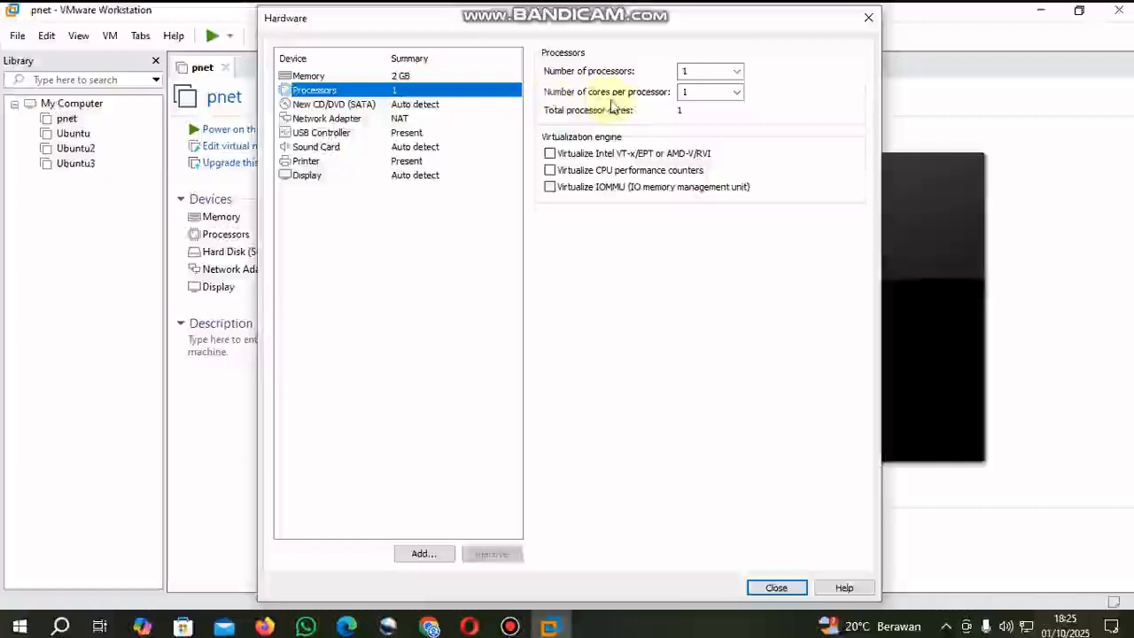
click(735, 74)
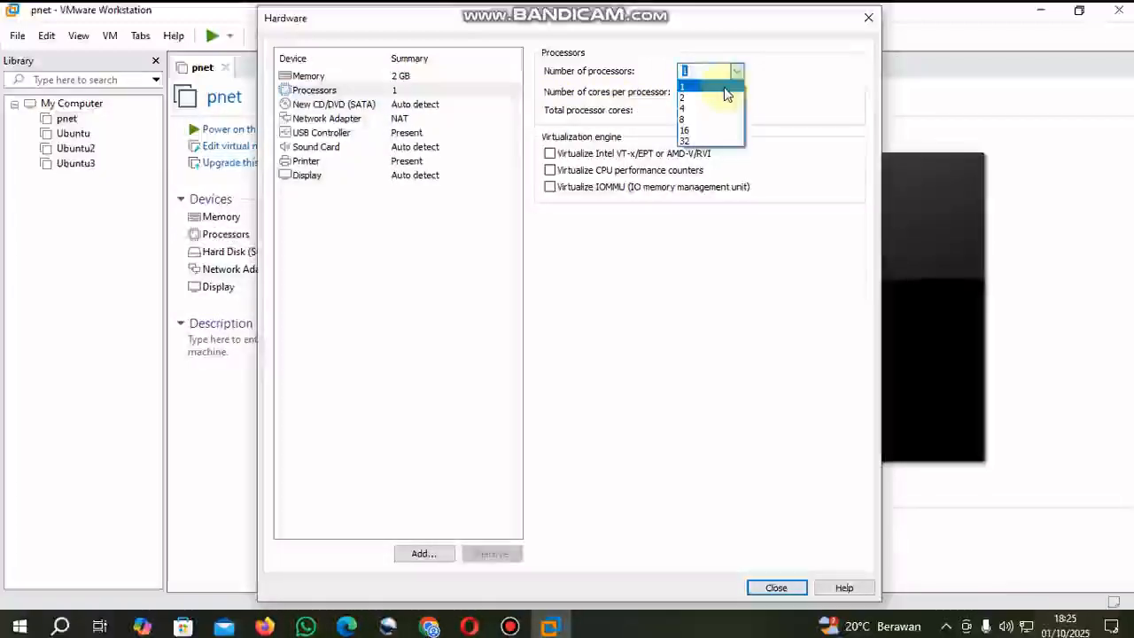
click(719, 99)
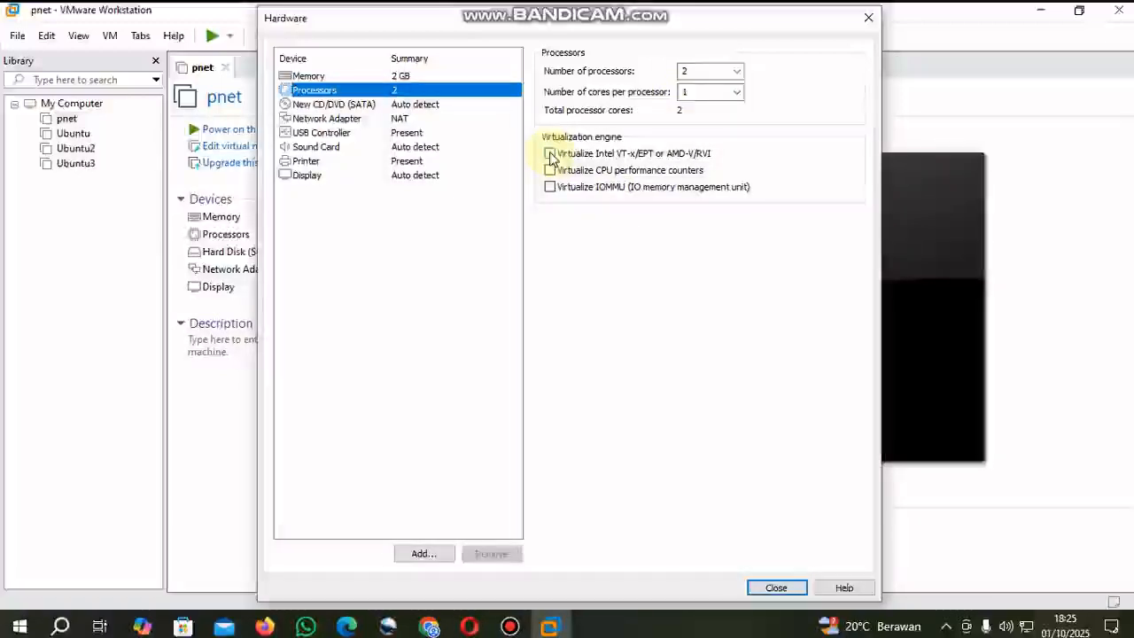
click(551, 155)
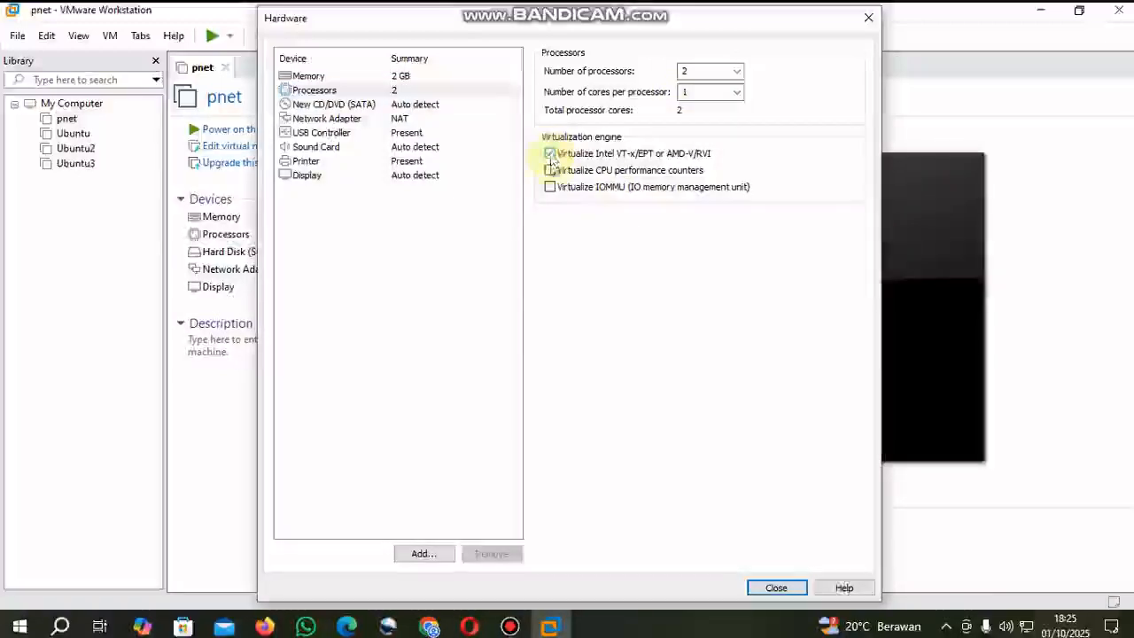
- Set the network adapter to the custom virtual network VMnet0 and finish creating the virtual machine
click(318, 120)
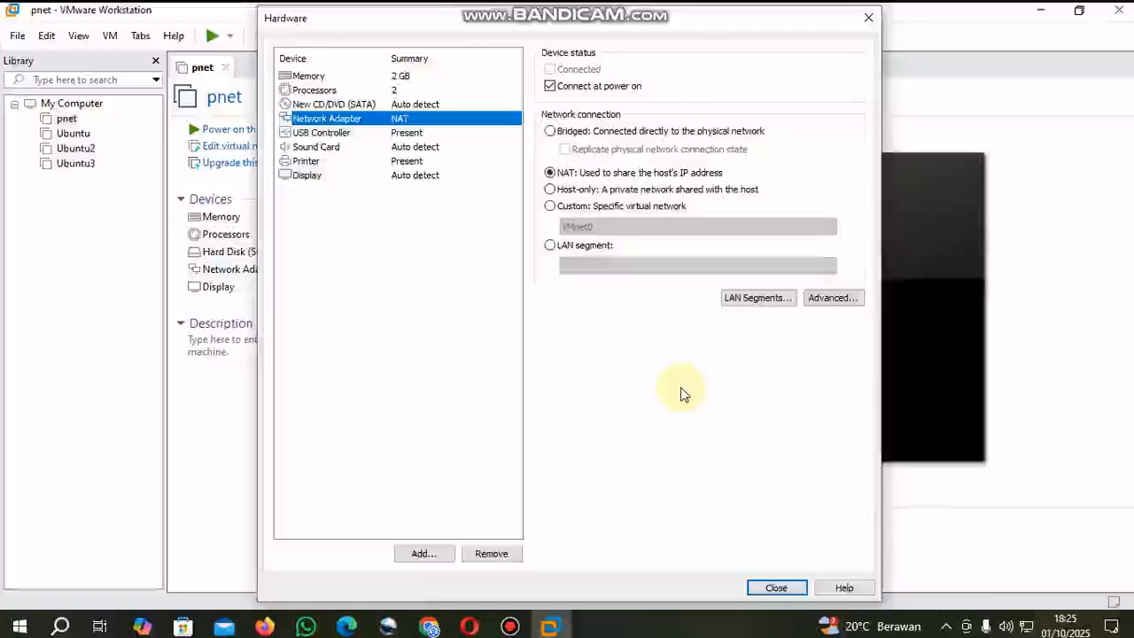
click(551, 206)
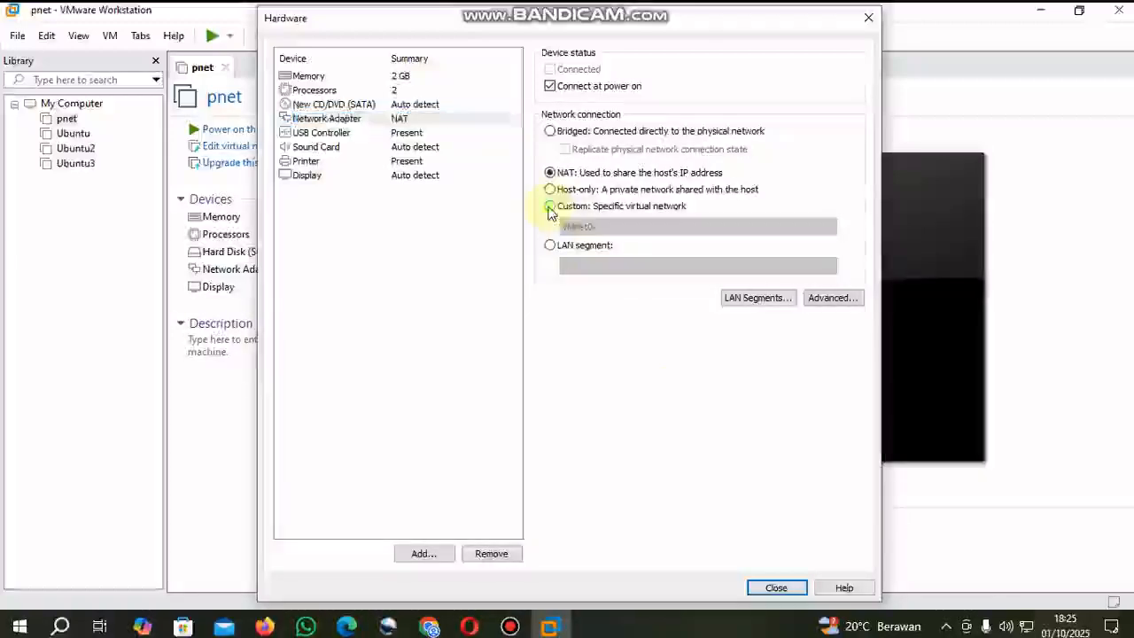
click(602, 229)
click(594, 240)
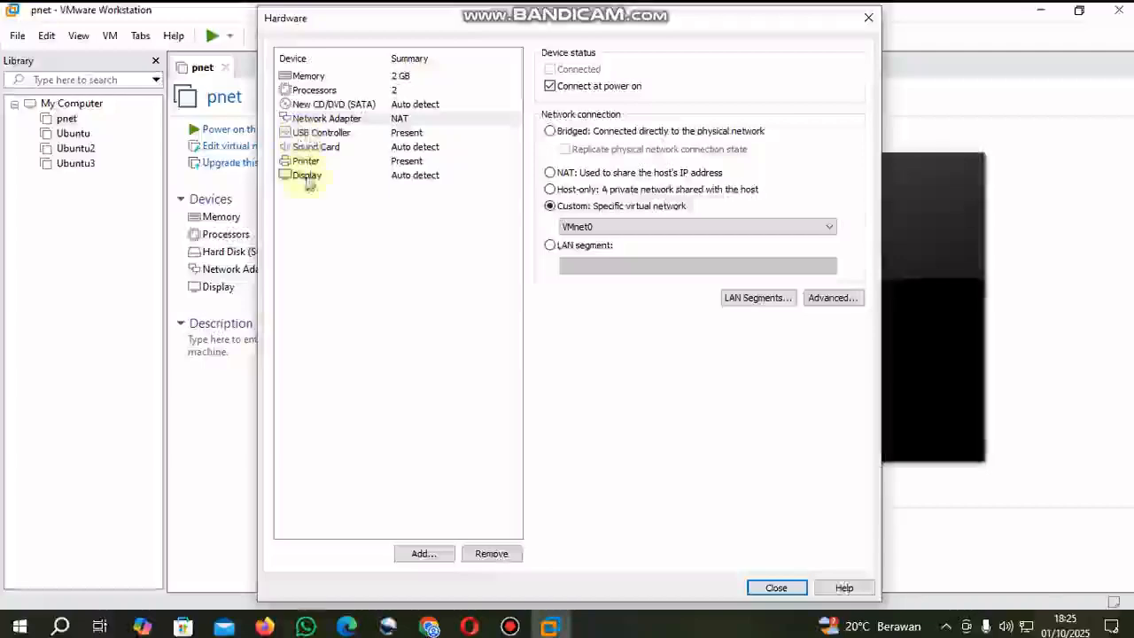
click(777, 588)
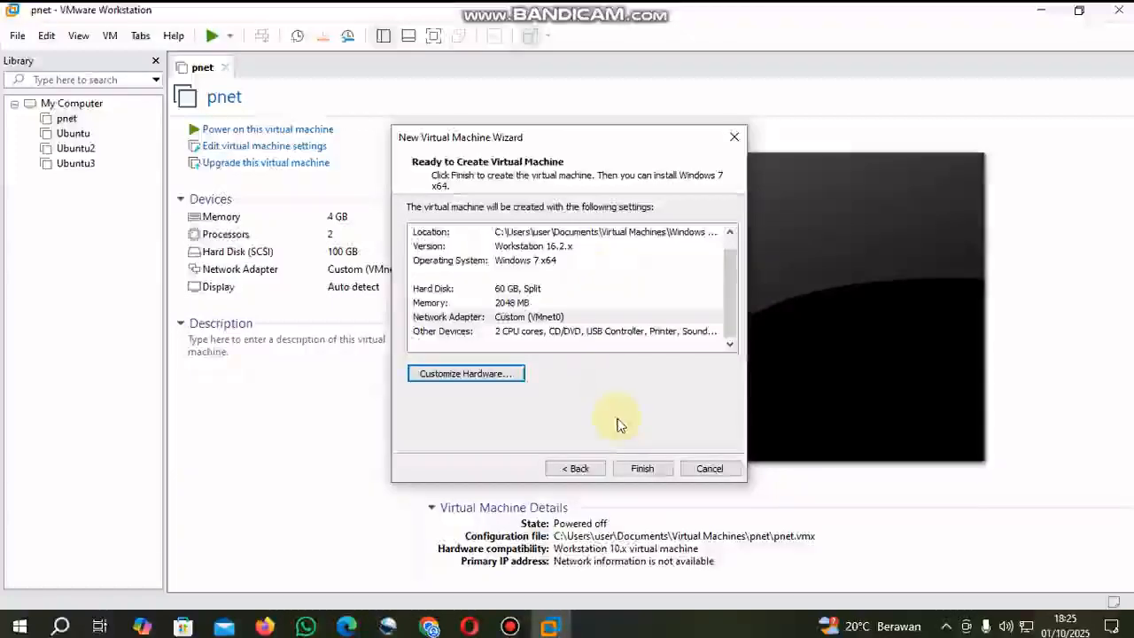
click(642, 469)
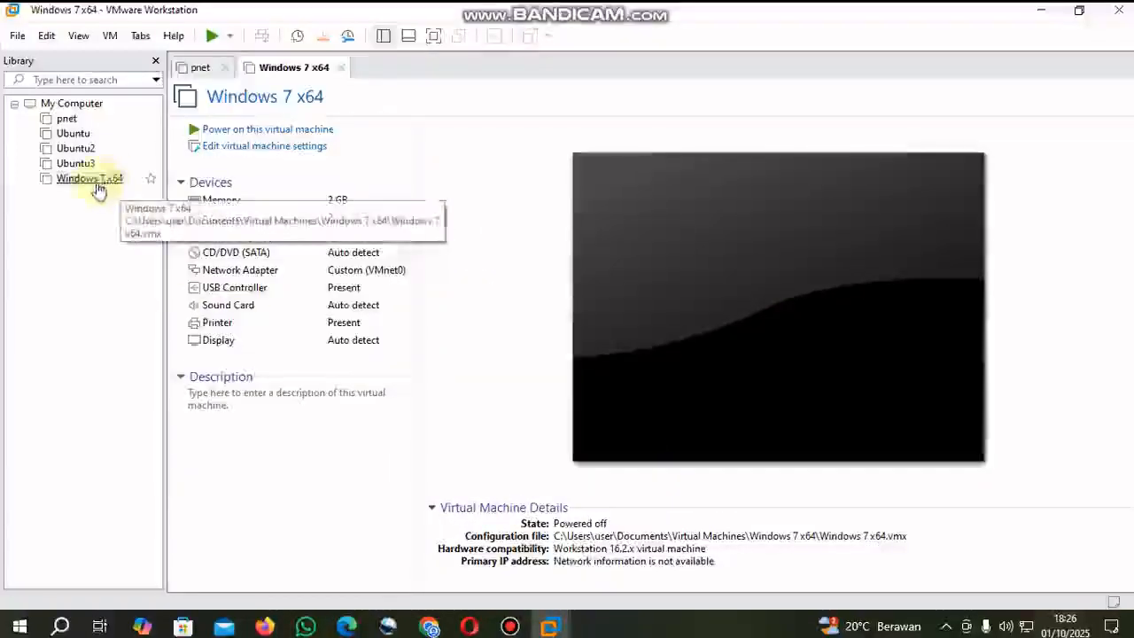
- Set the Windows 7 x64 machine's CD/DVD drive to use the Windows7.Ultimate.SP1.x64 installer ISO from G:\ISO OS\Win 7 64Bit
click(98, 185)
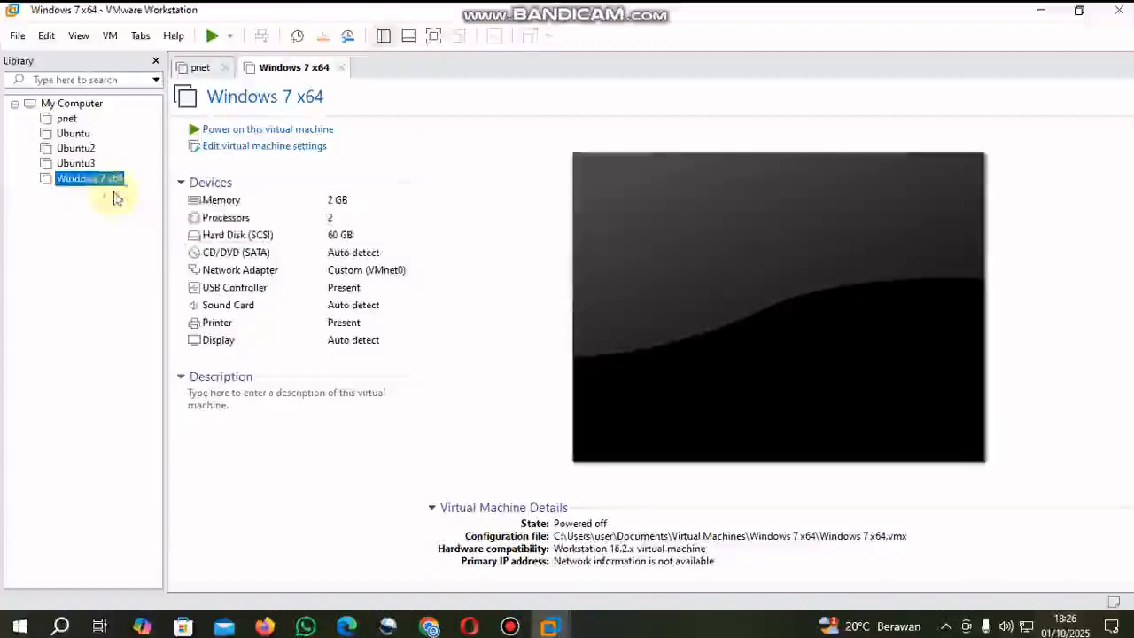
click(253, 253)
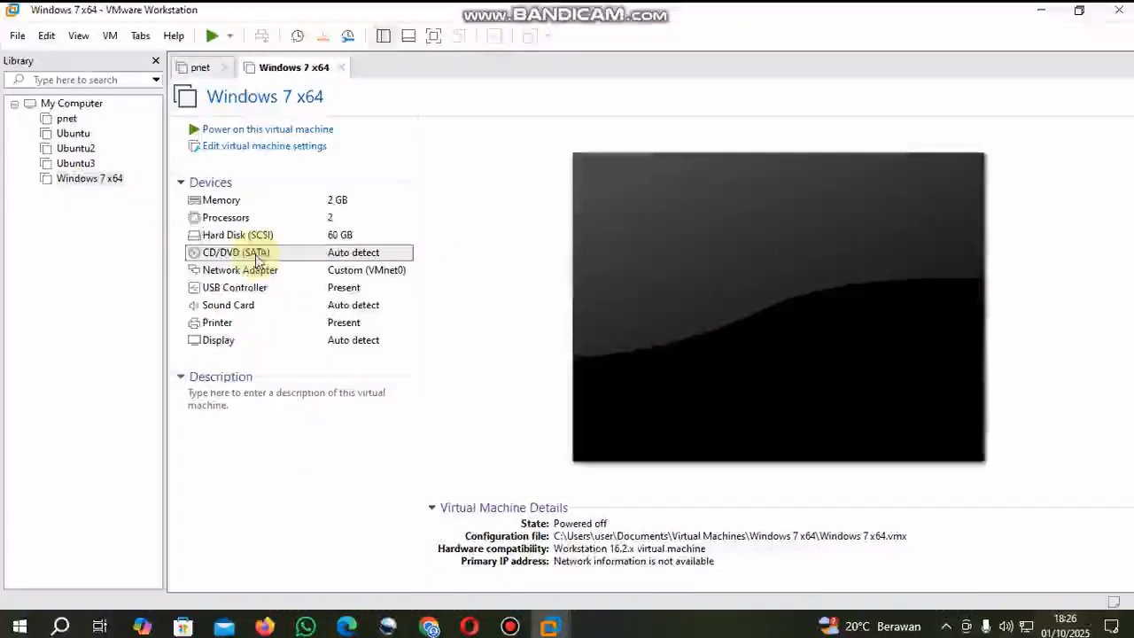
double_click(256, 255)
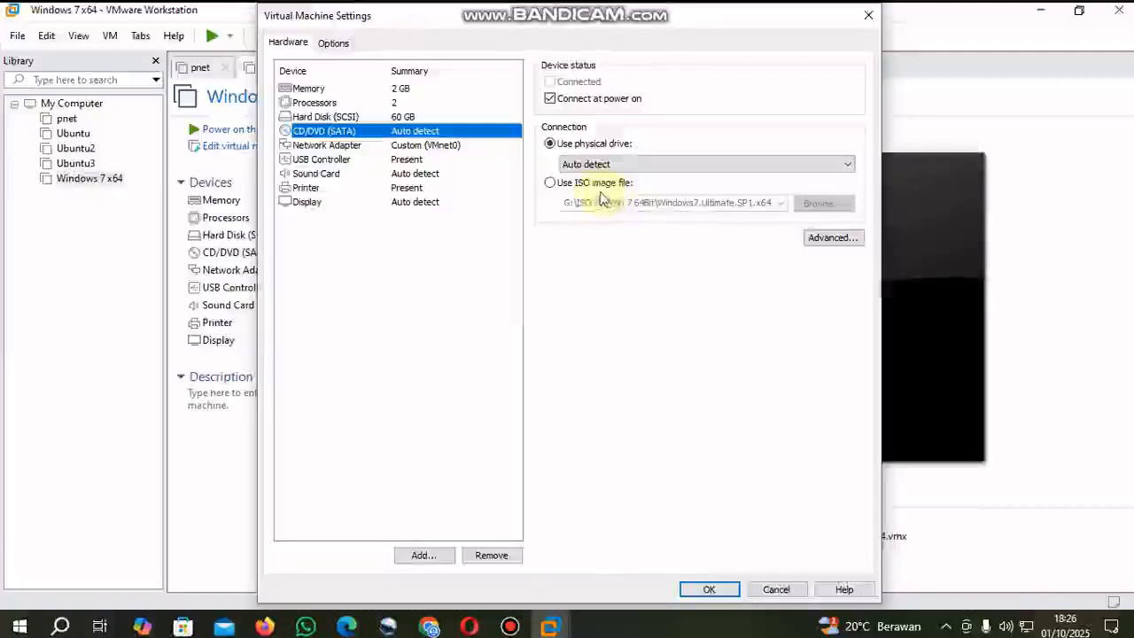
click(577, 168)
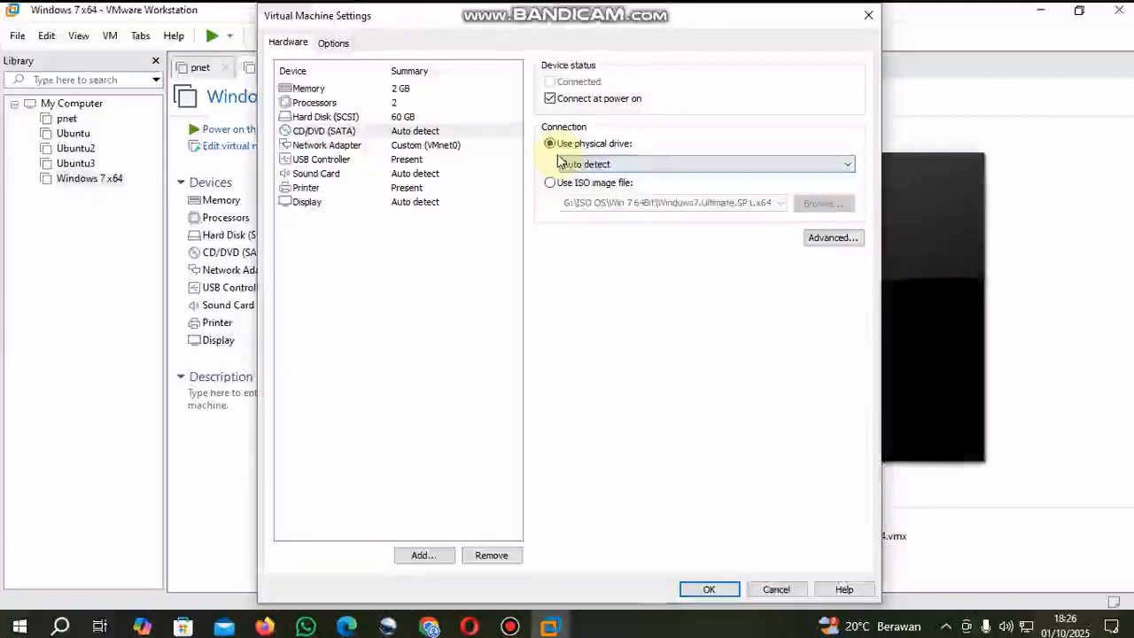
click(550, 143)
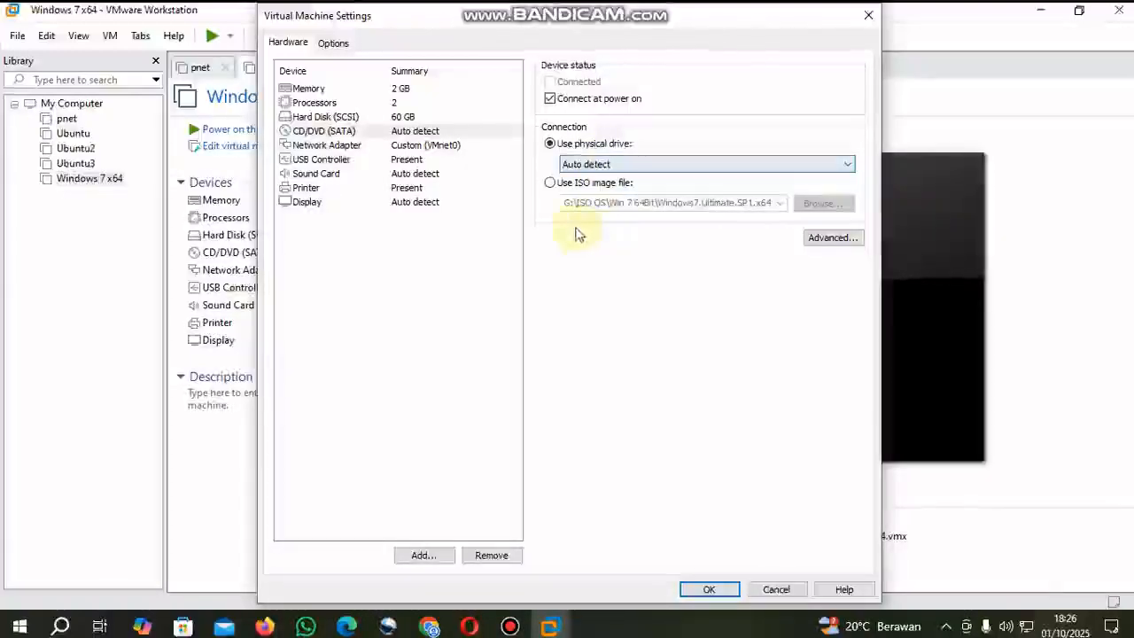
click(550, 184)
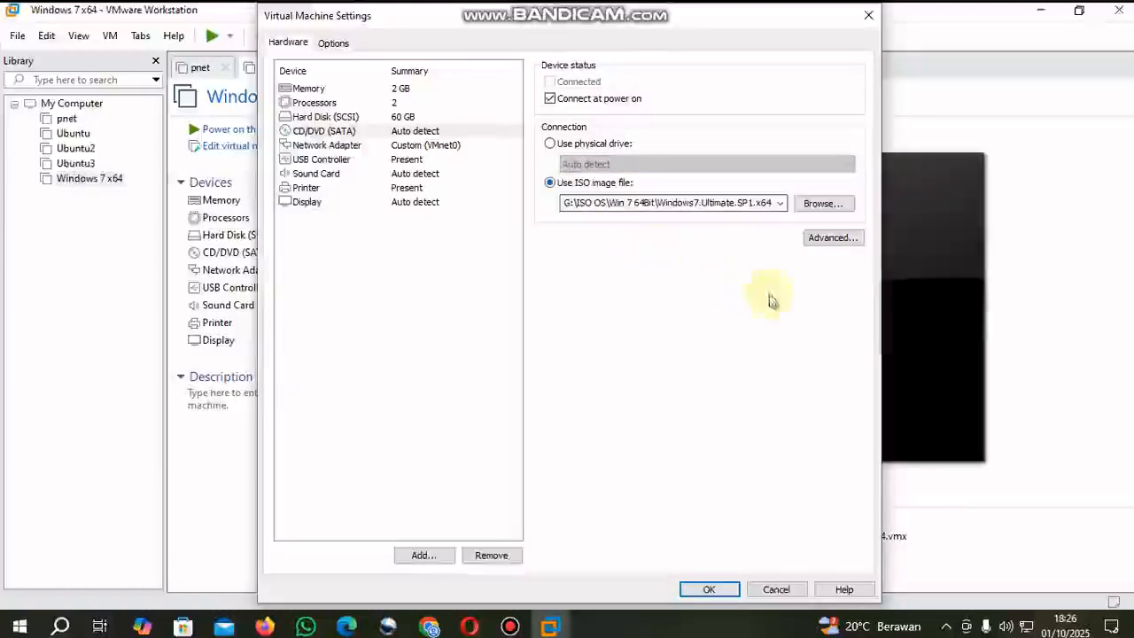
click(825, 206)
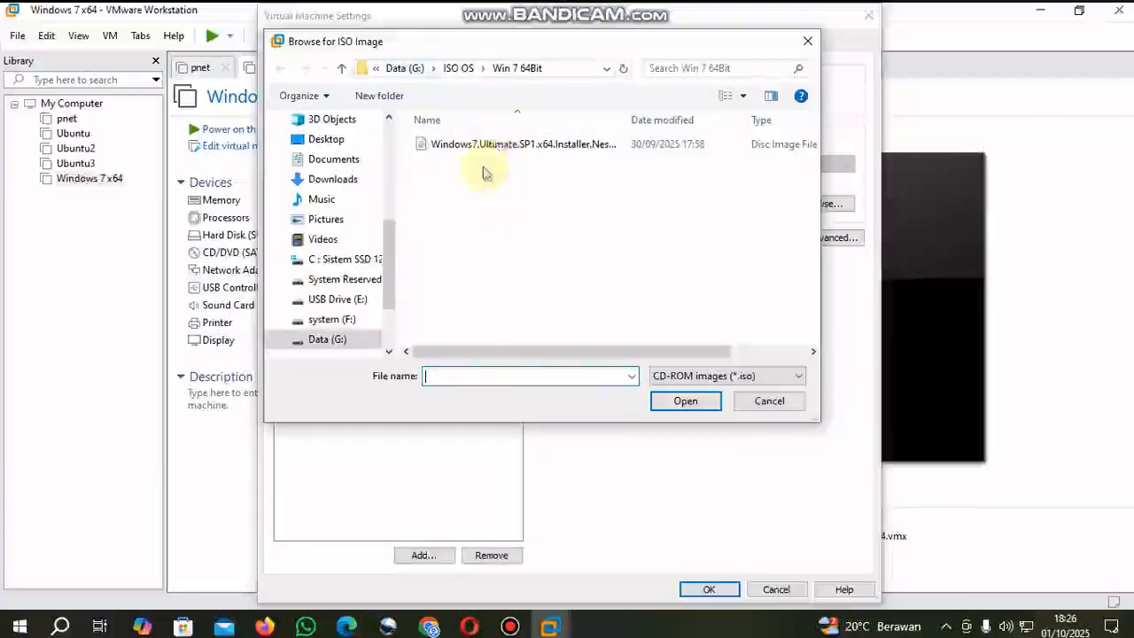
click(458, 147)
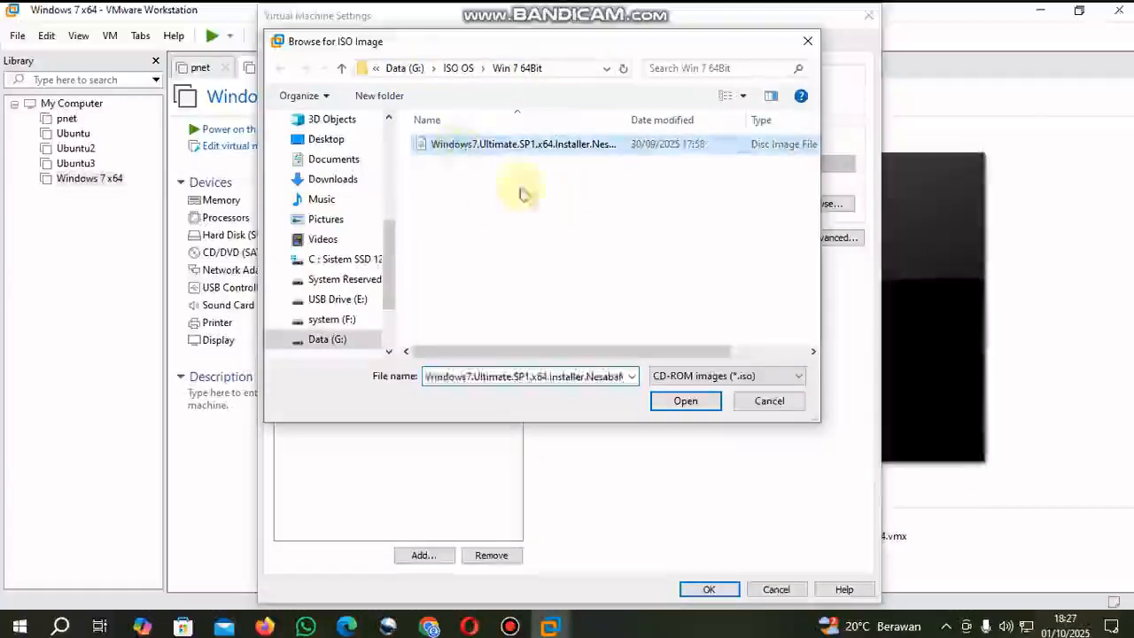
click(684, 404)
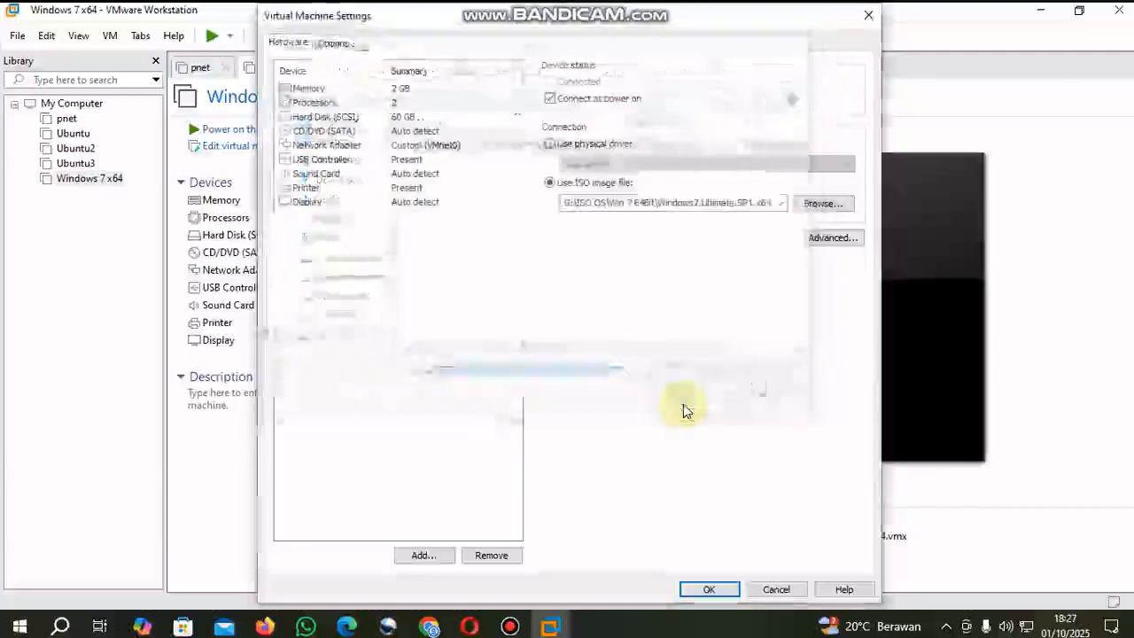
click(708, 590)
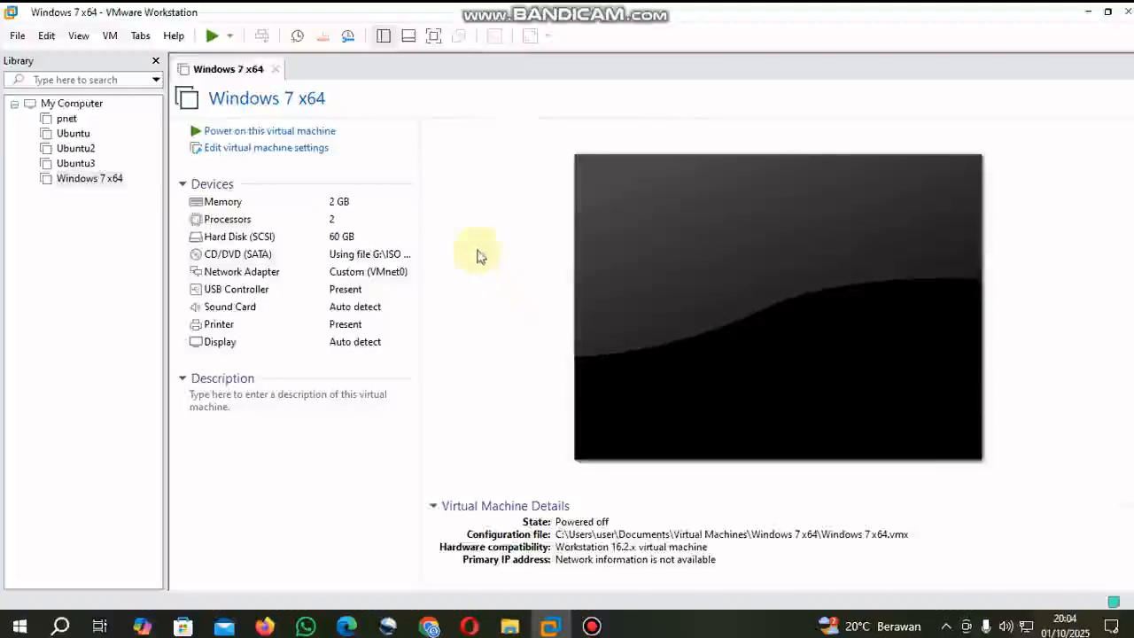
- Power on the Windows 7 x64 virtual machine and show it in full screen
click(244, 133)
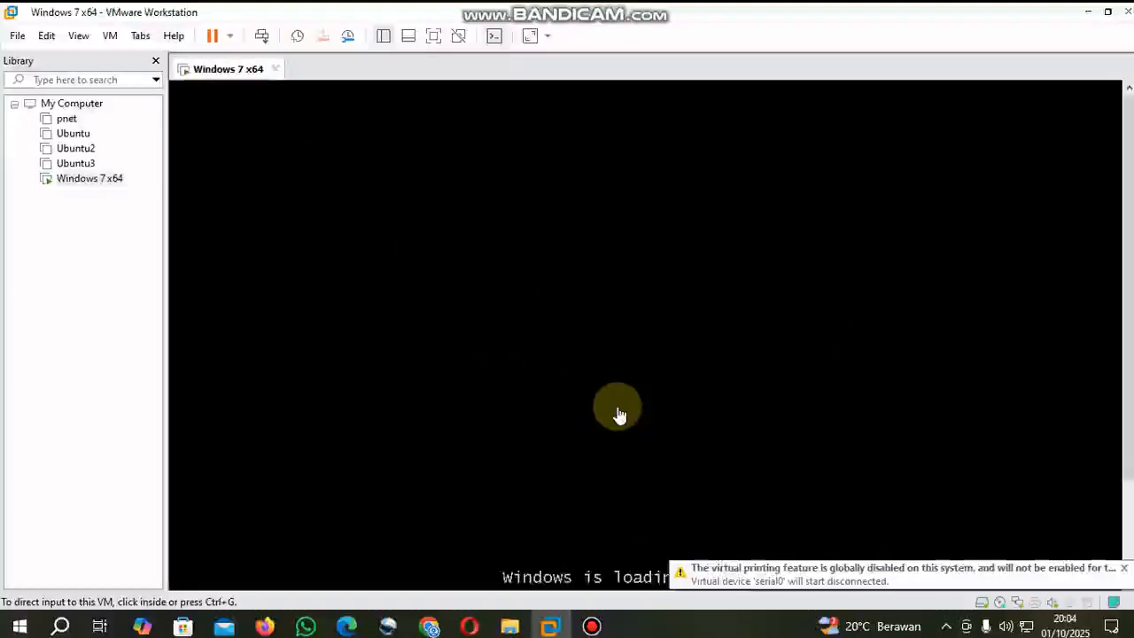
key(ctrl+alt+Return)
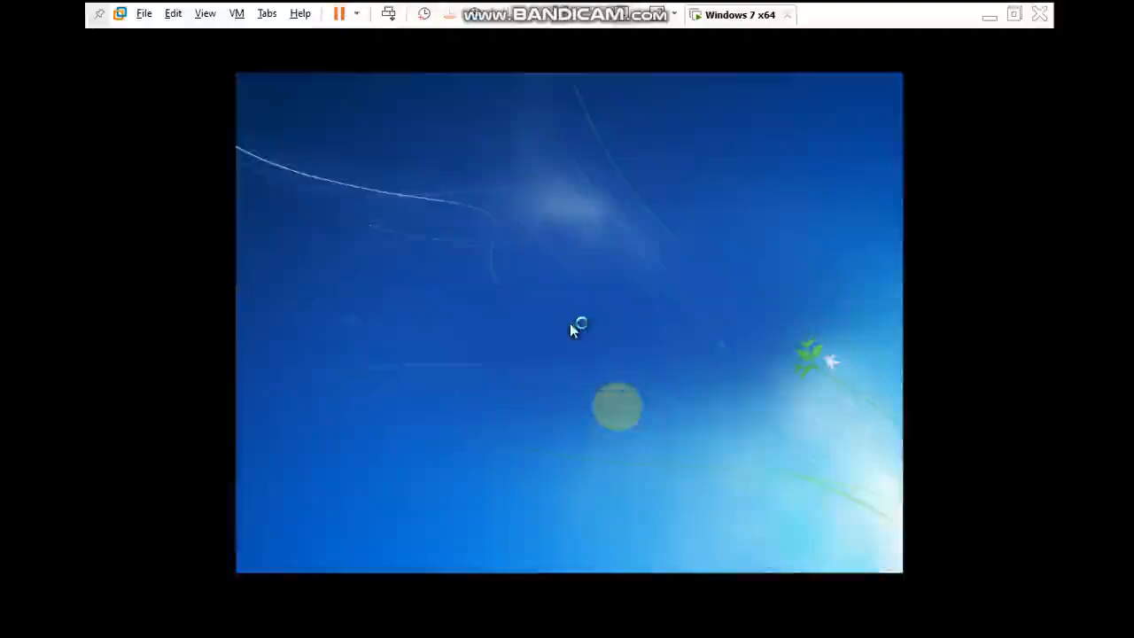
click(654, 335)
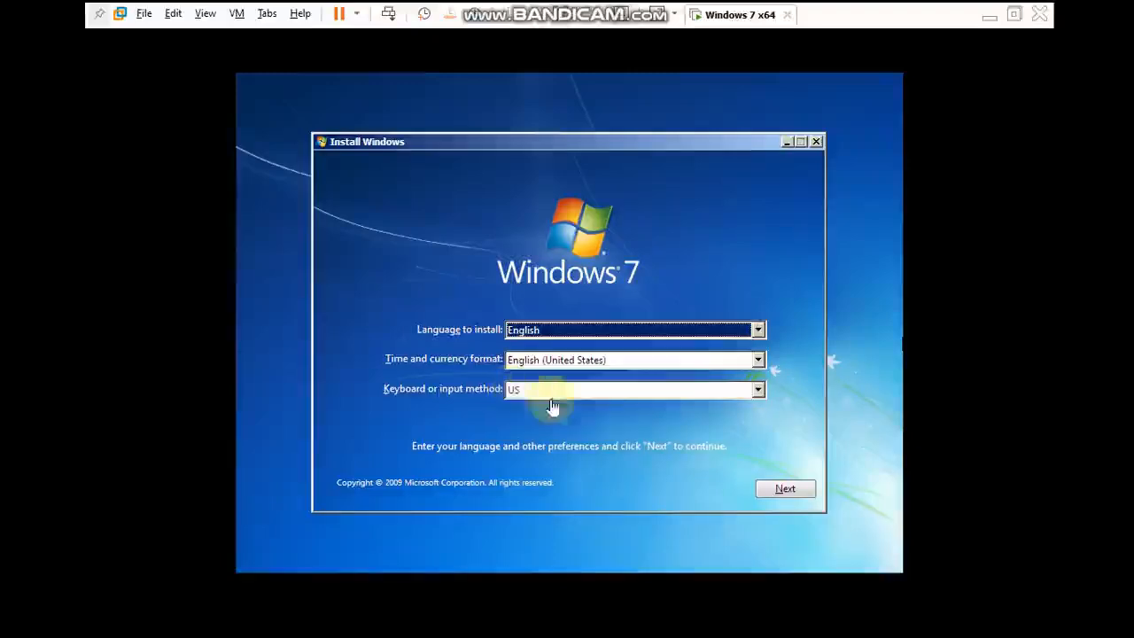
- Accept English, the English (United States) format and the US keyboard, and start the Windows 7 installation
click(787, 493)
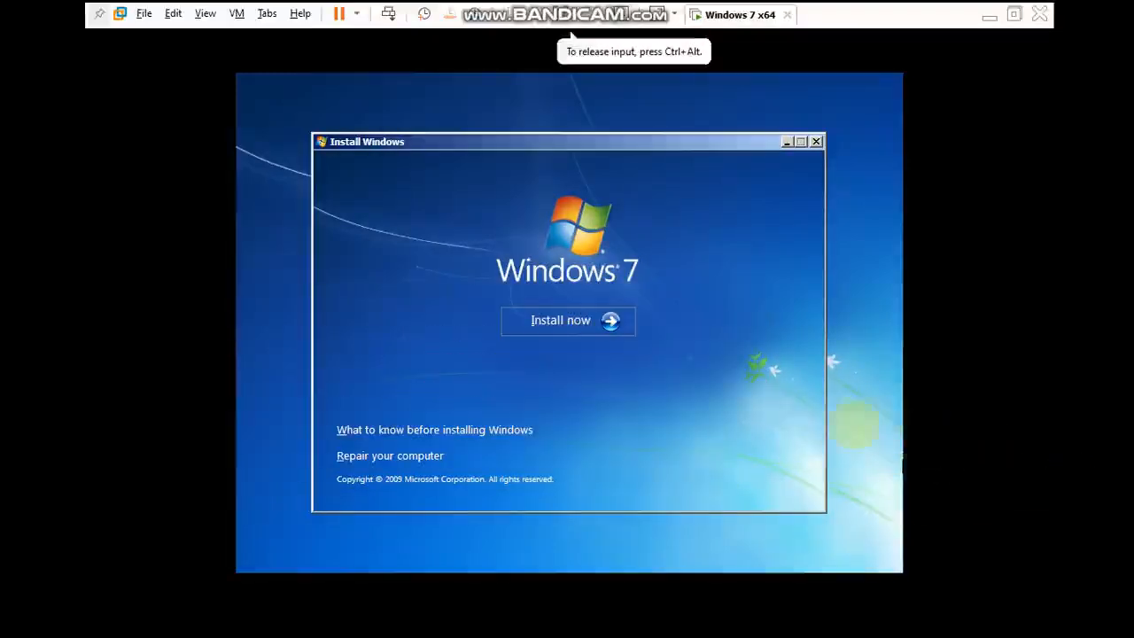
click(568, 320)
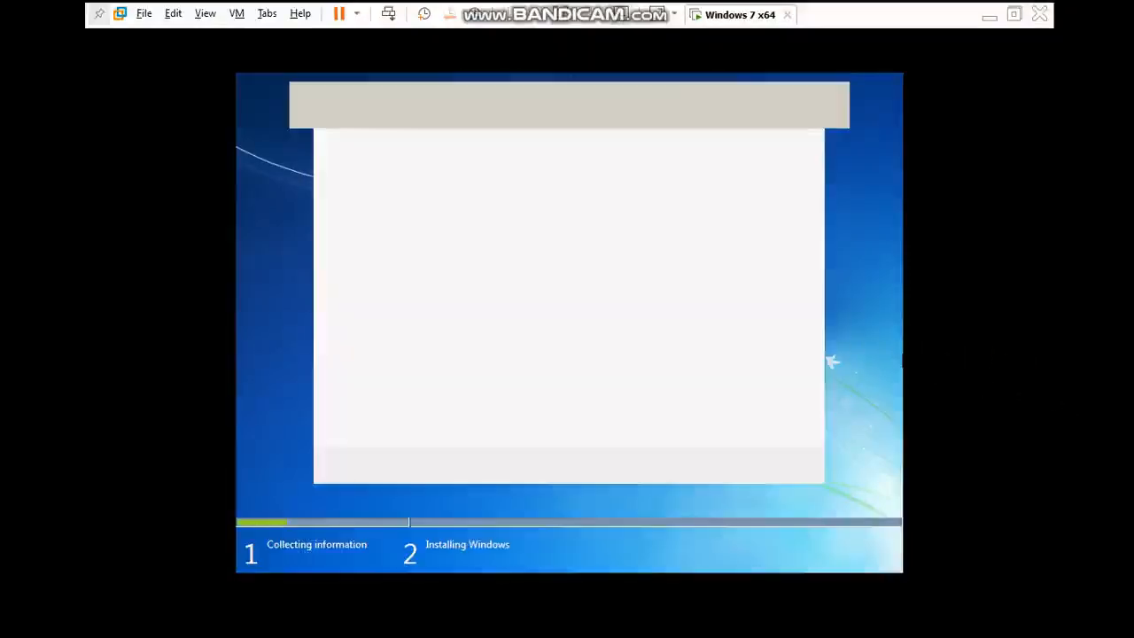
click(705, 388)
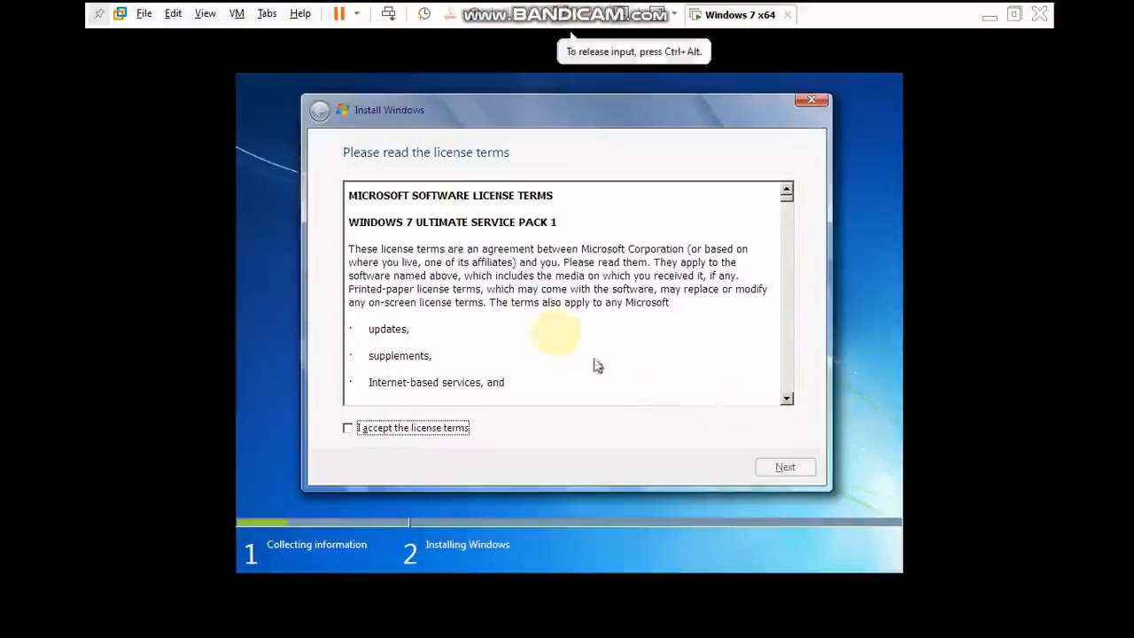
- Accept the license terms and choose the Custom (advanced) installation type
click(348, 432)
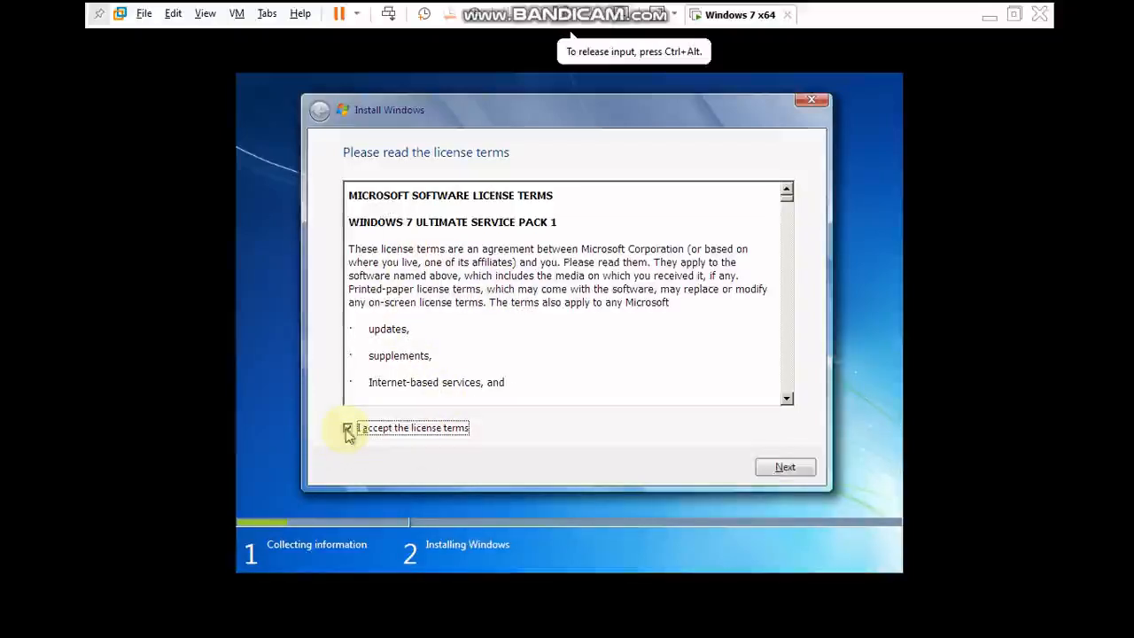
click(787, 468)
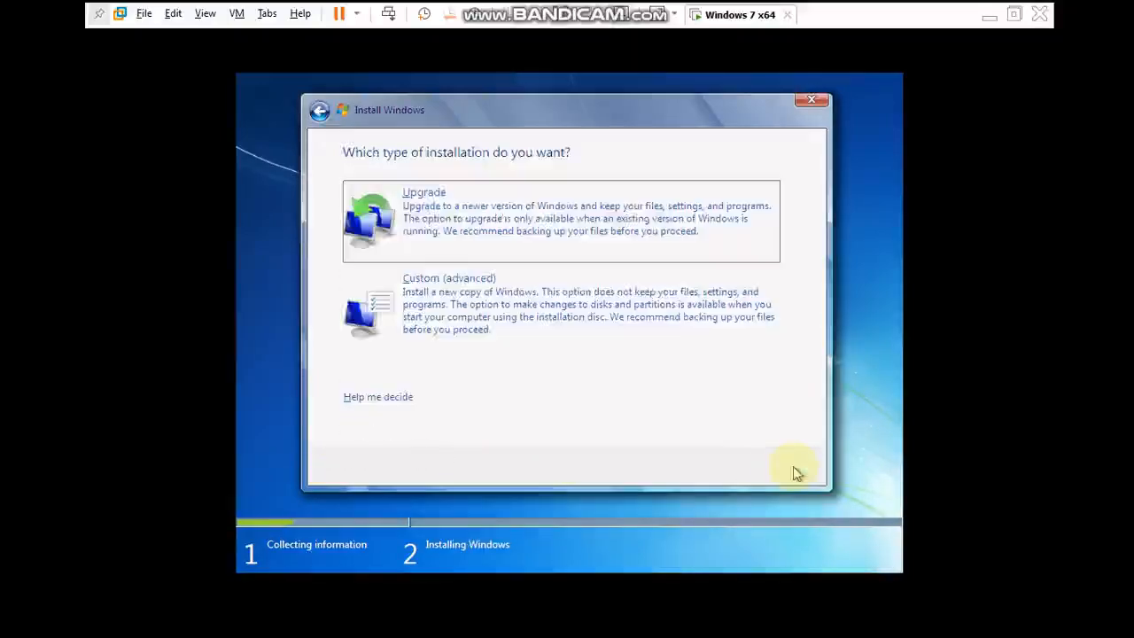
click(439, 325)
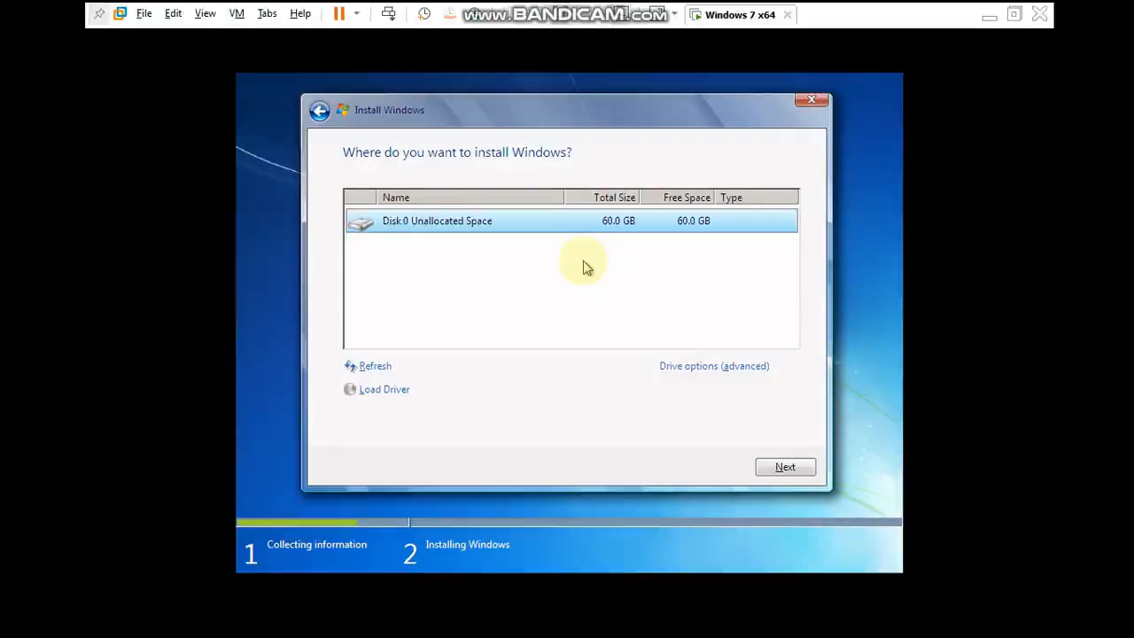
- Create a 40000 MB partition in Disk 0's unallocated space and allow the additional system partition
click(693, 369)
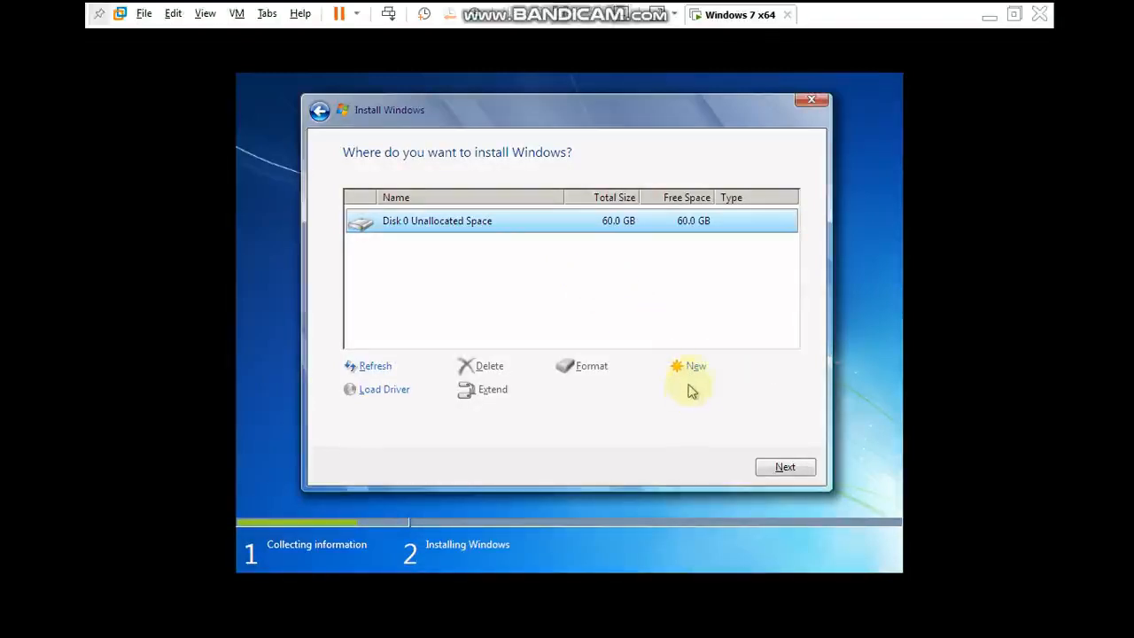
click(692, 371)
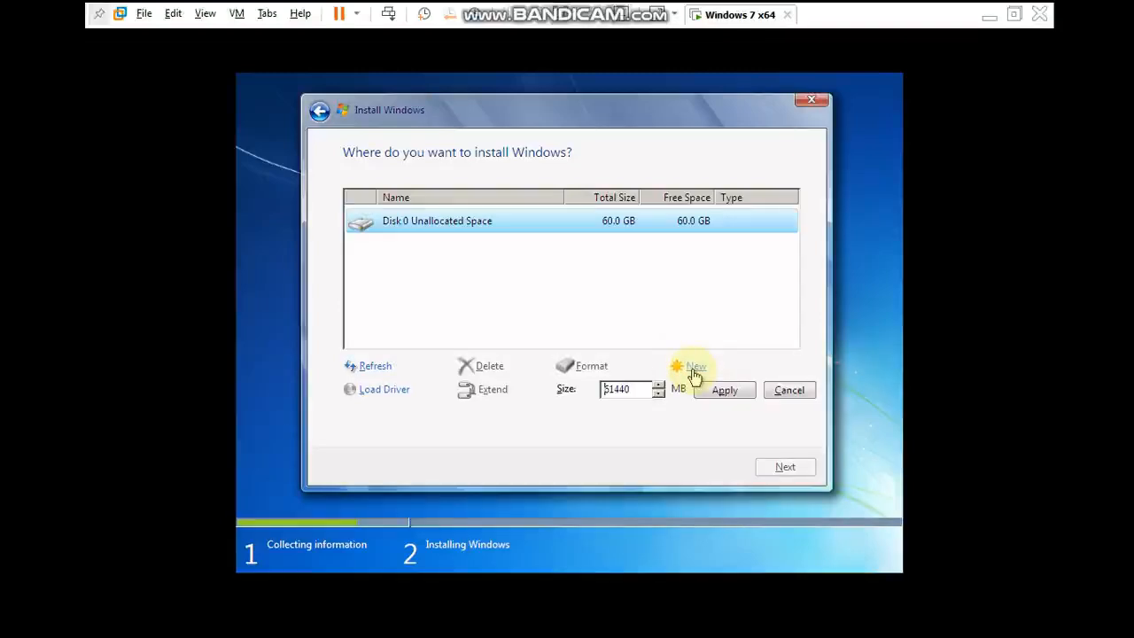
double_click(633, 395)
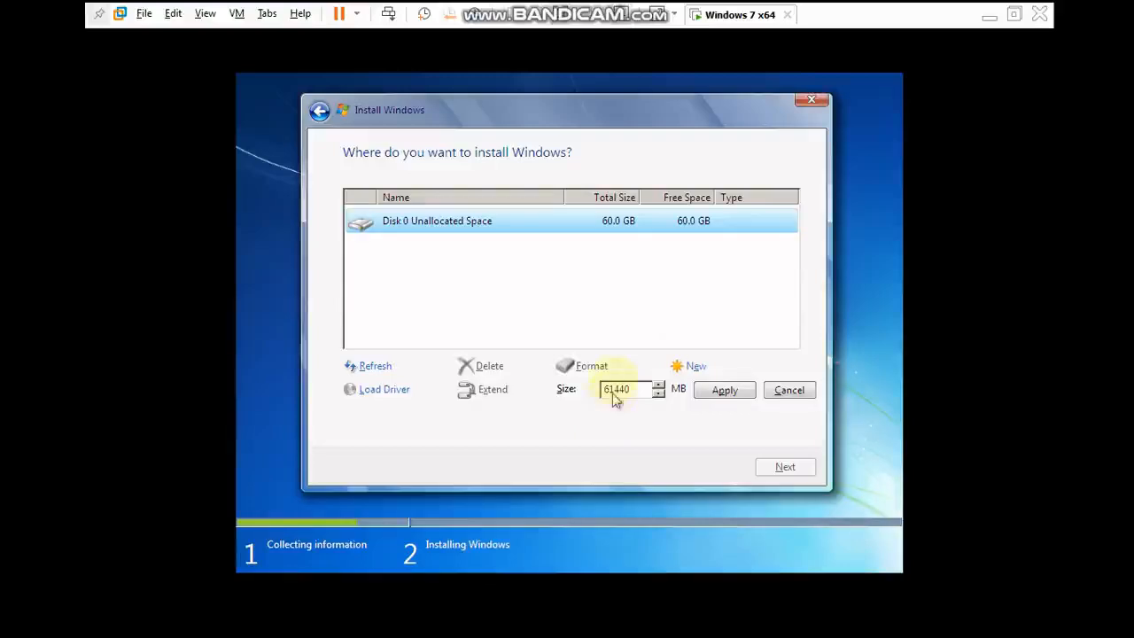
text(40000)
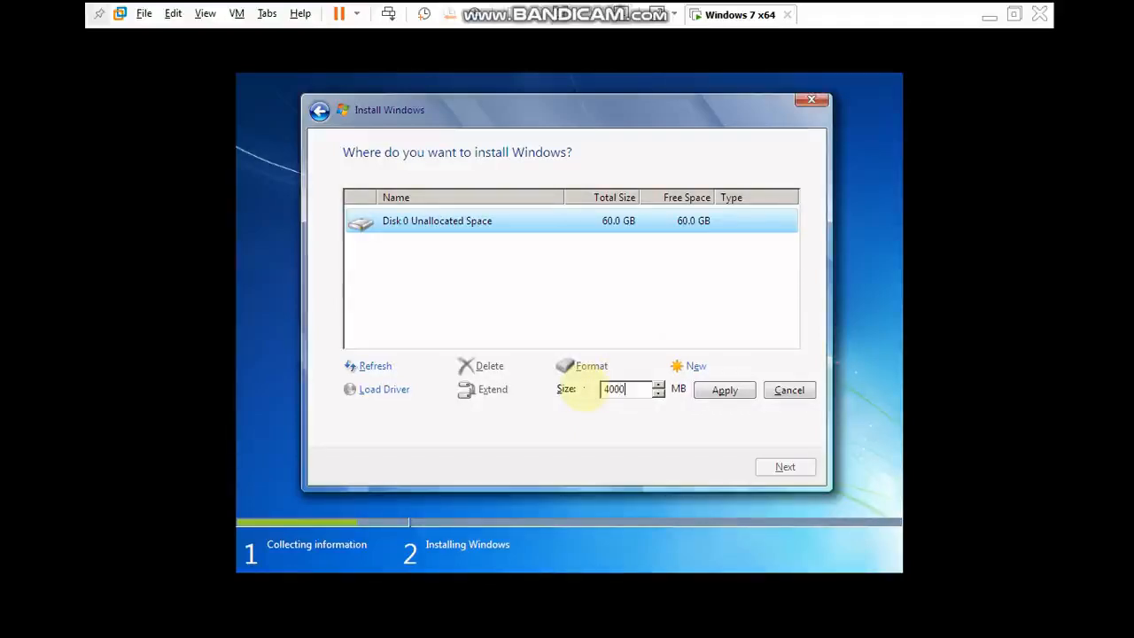
click(719, 392)
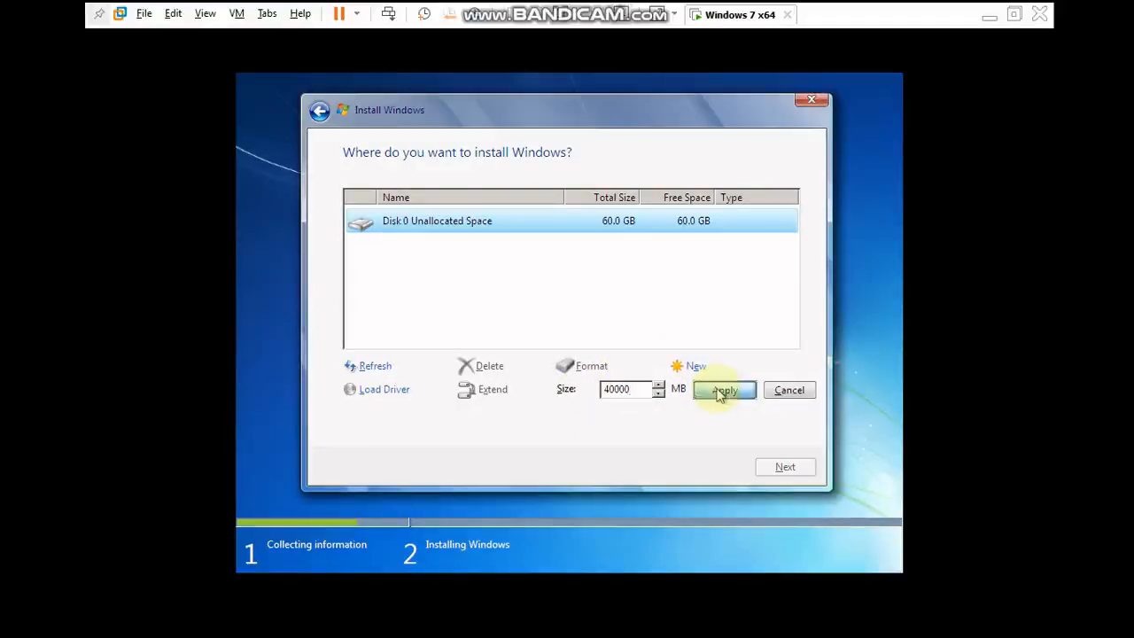
click(682, 394)
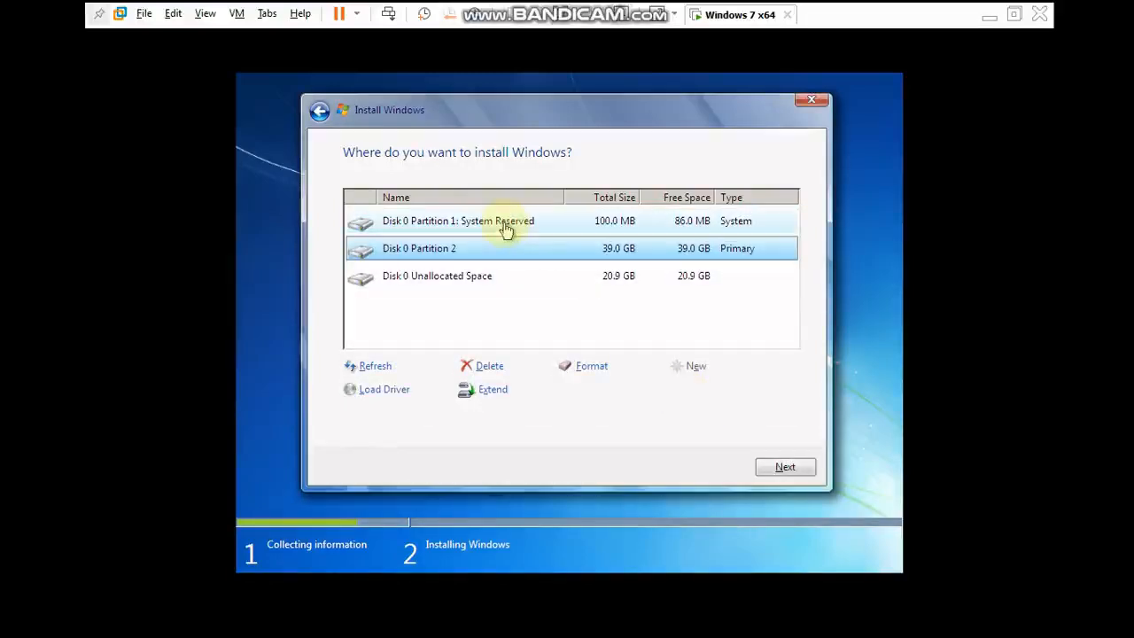
- Look over the new partitions and create another partition from the remaining unallocated space at the full 21439 MB
click(537, 227)
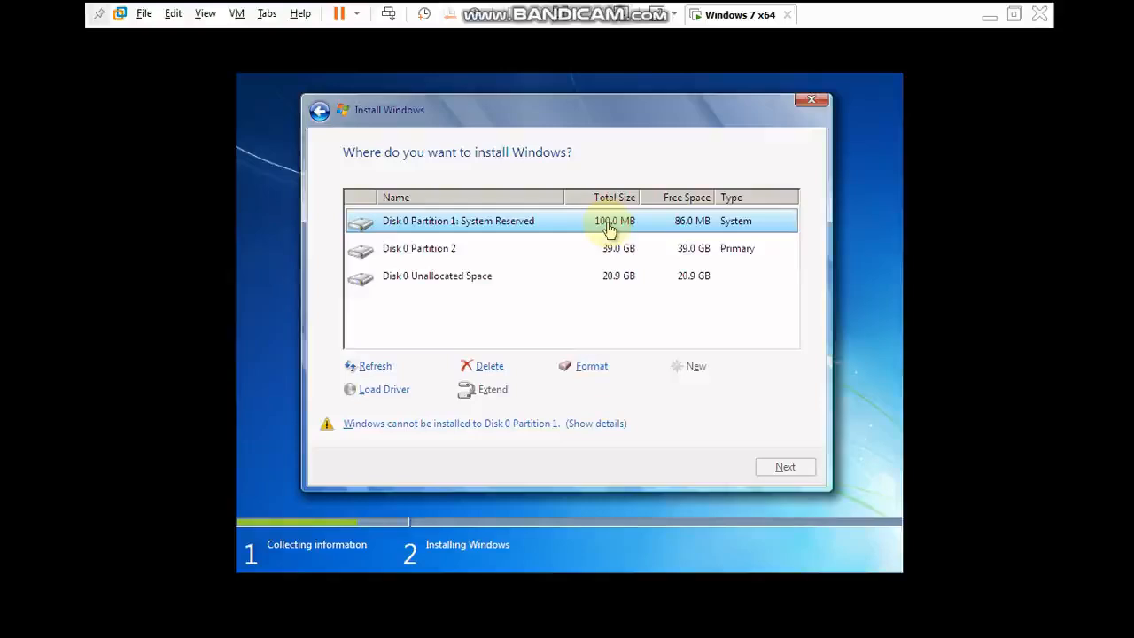
click(496, 254)
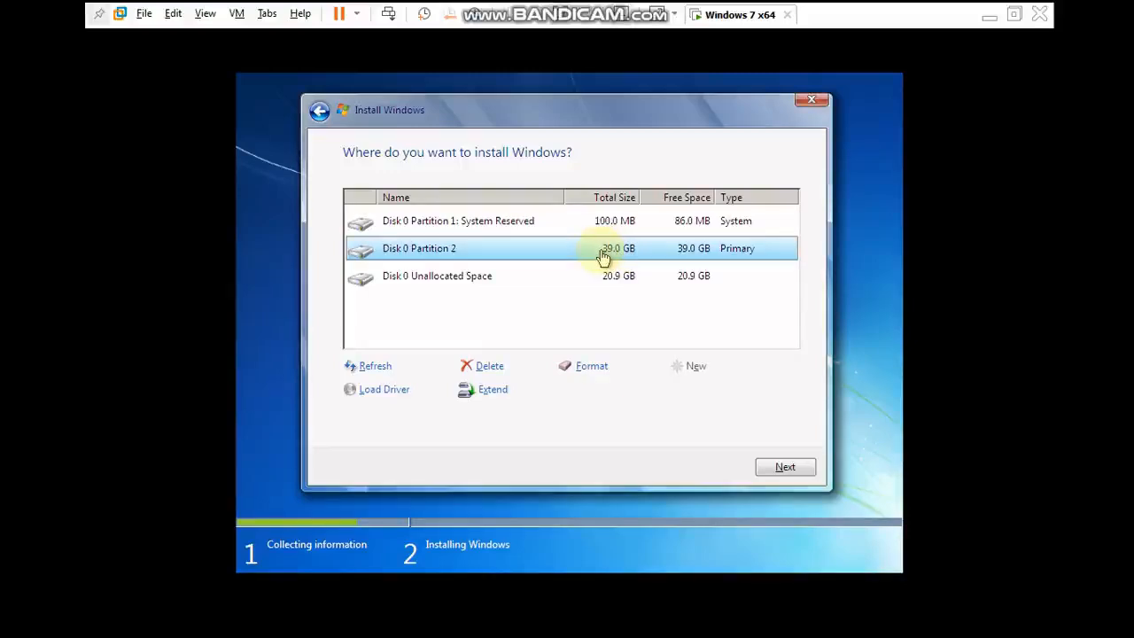
click(525, 286)
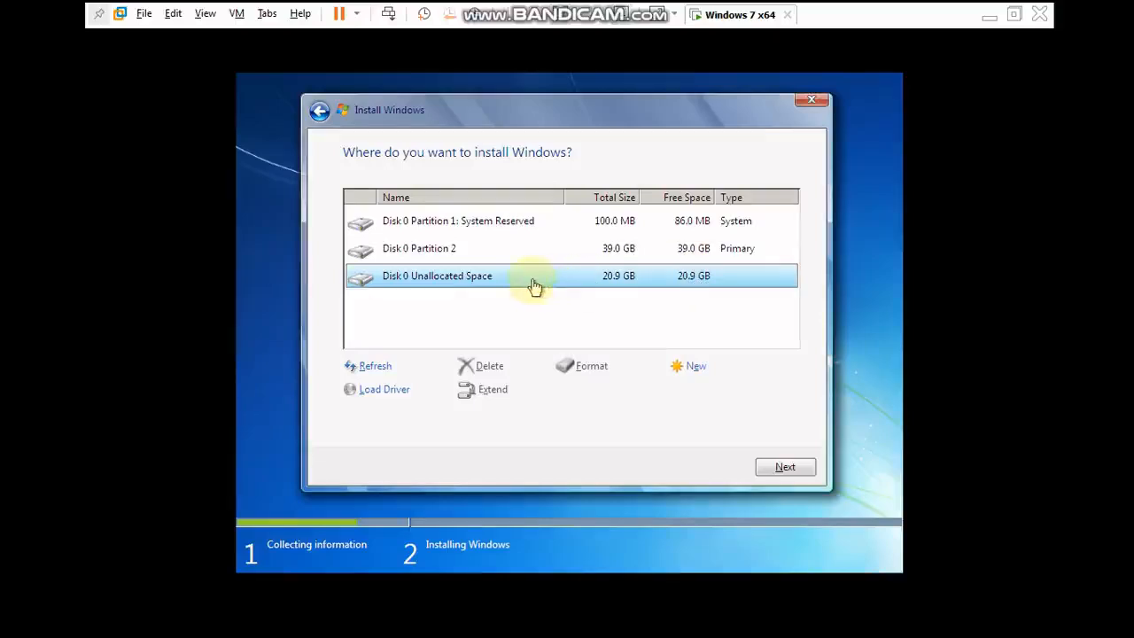
click(691, 370)
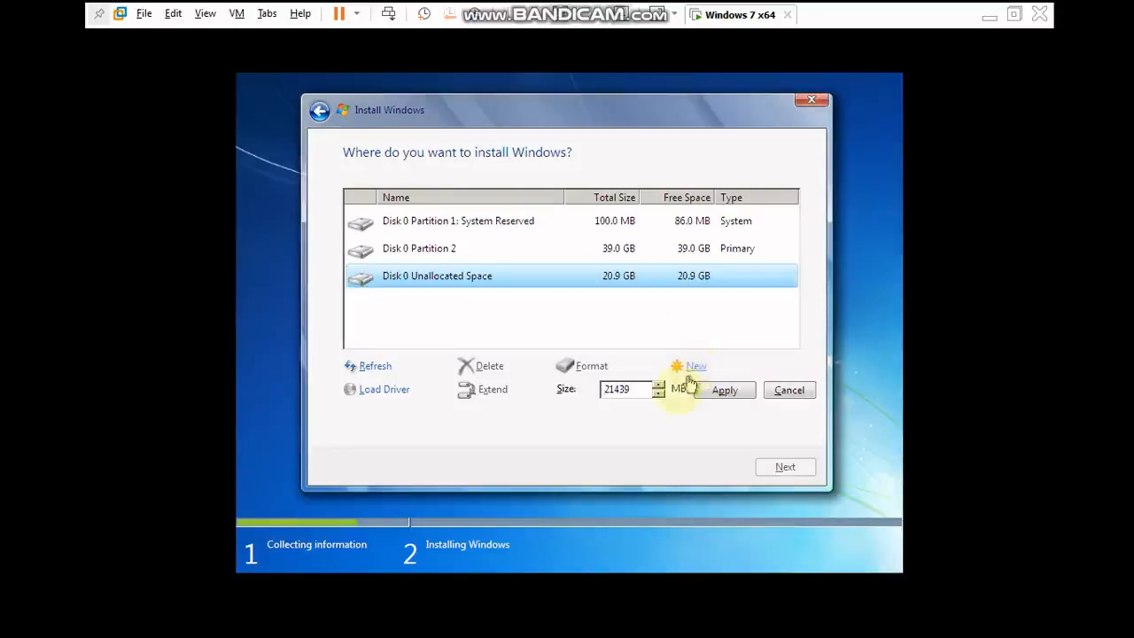
click(724, 391)
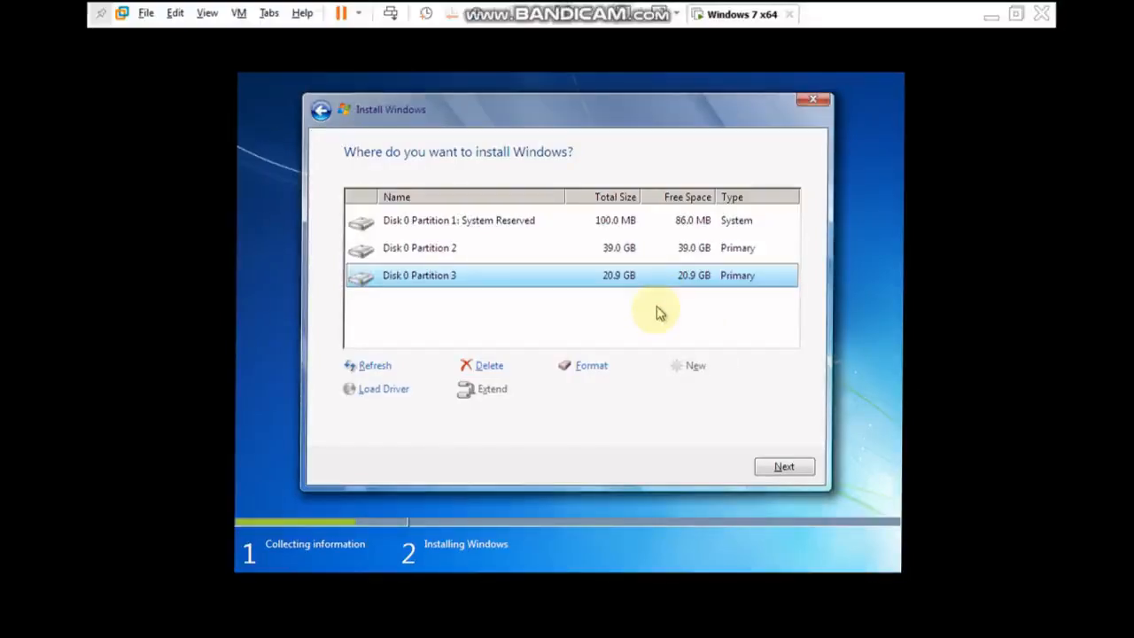
- Choose Disk 0 Partition 2 as the install location and start installing Windows on it
click(482, 252)
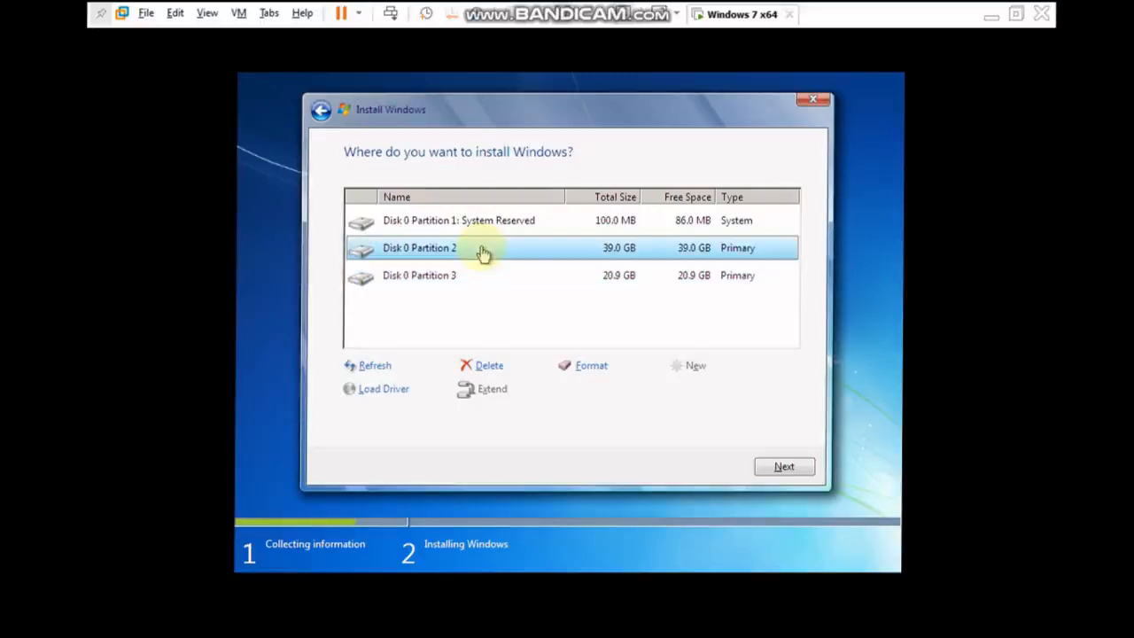
click(783, 469)
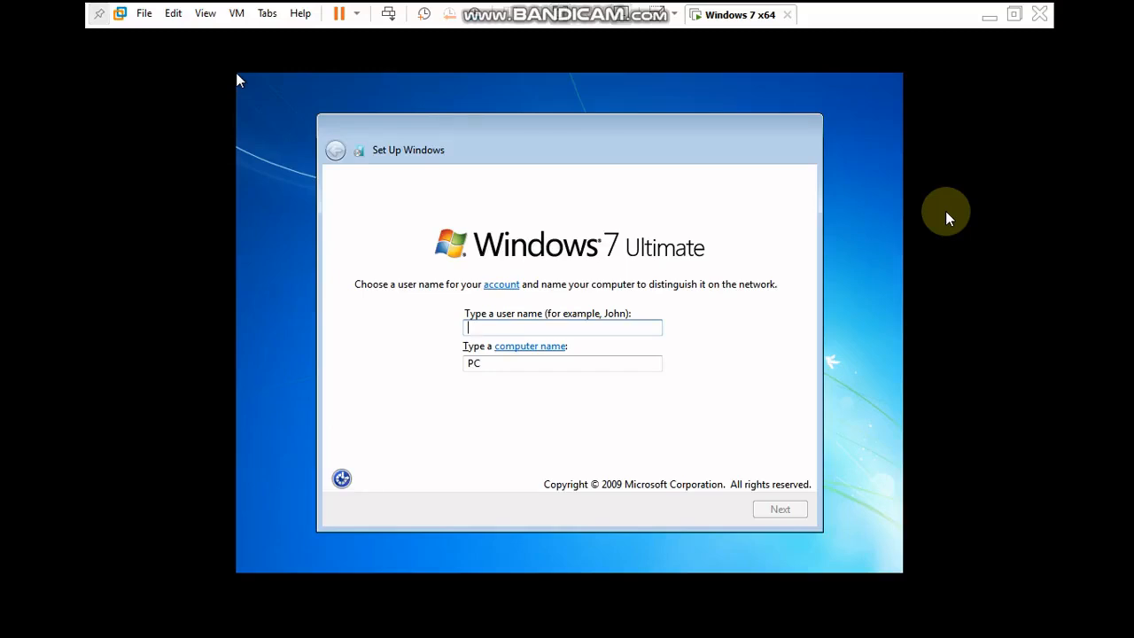
- Set the user name to KOMP, accept the matching computer name, and continue with a blank account password
text(KOMP)
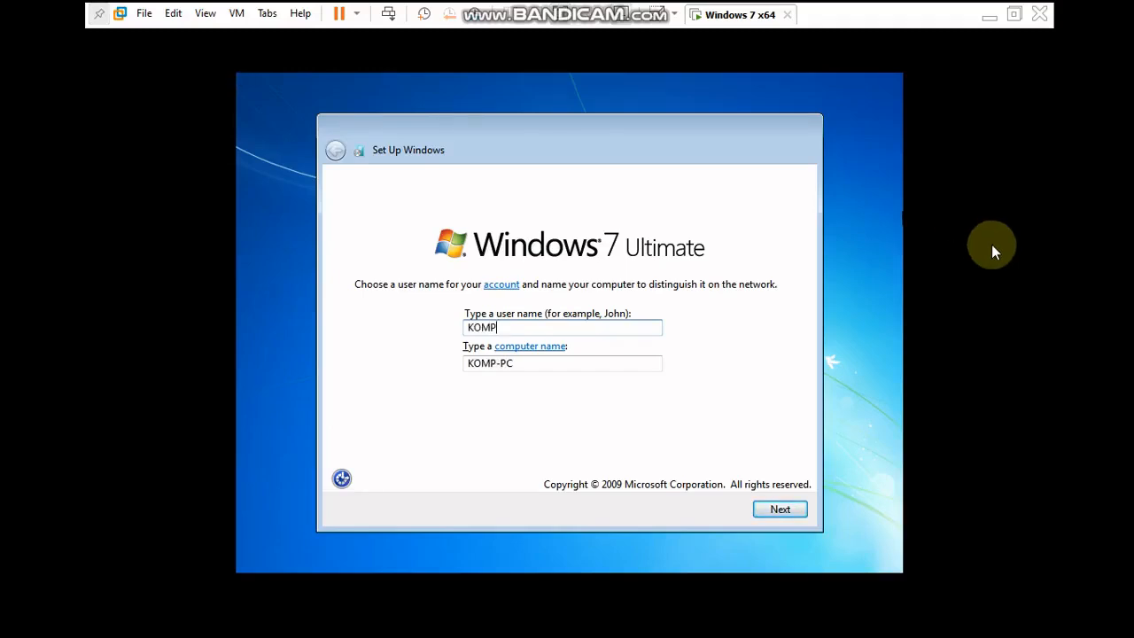
click(785, 511)
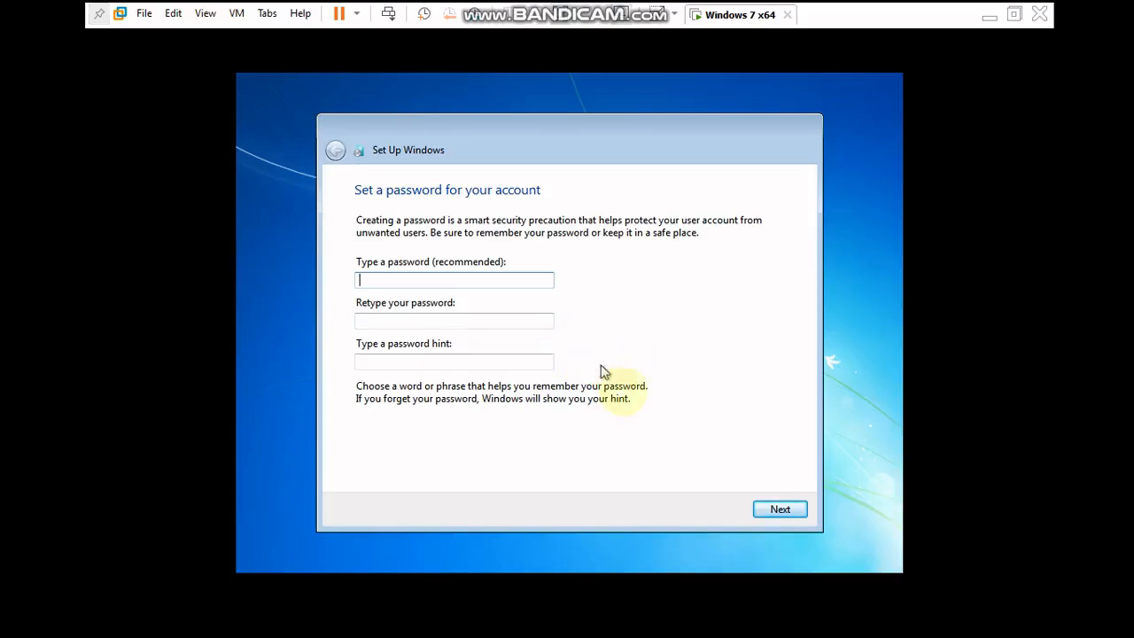
click(778, 513)
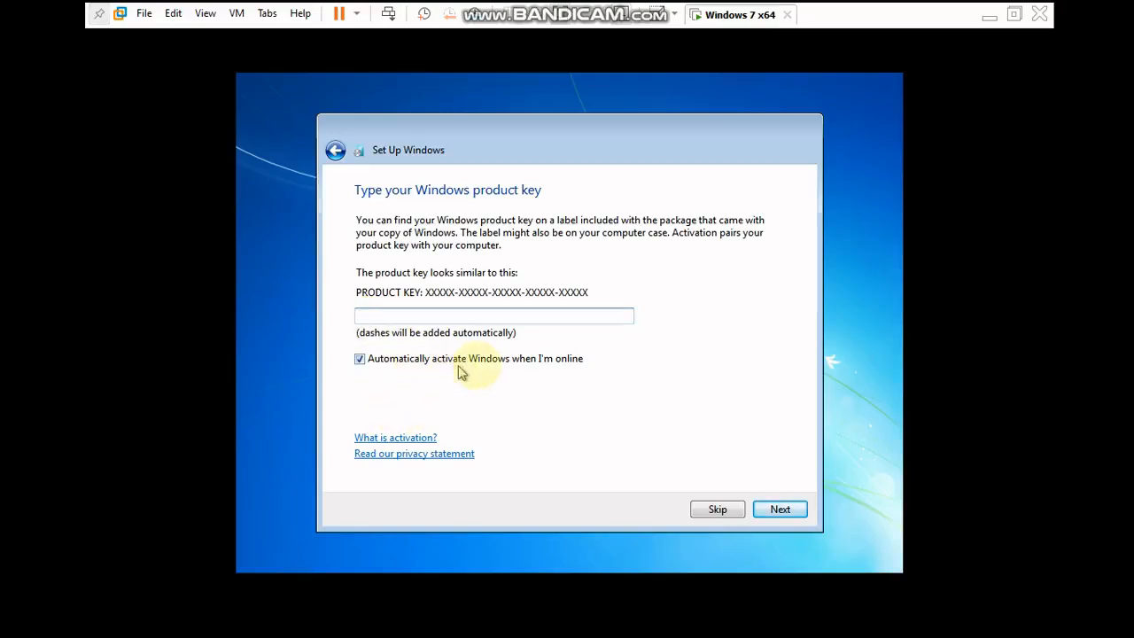
- Turn off automatic online activation, continue without a product key, and choose "Ask me later" for update protection
click(360, 359)
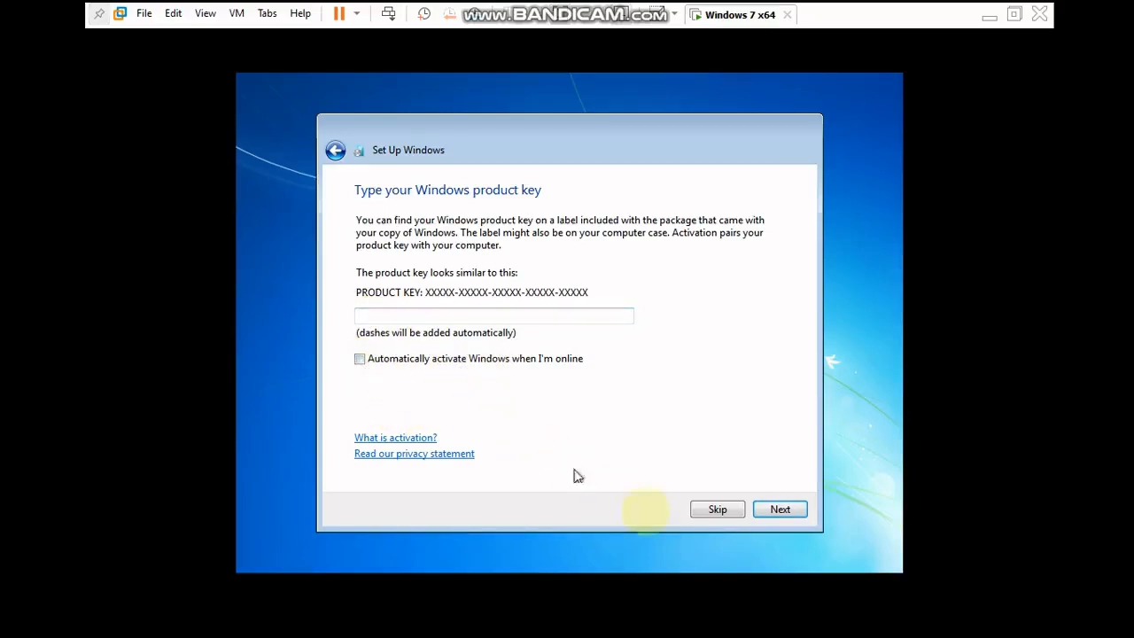
click(777, 511)
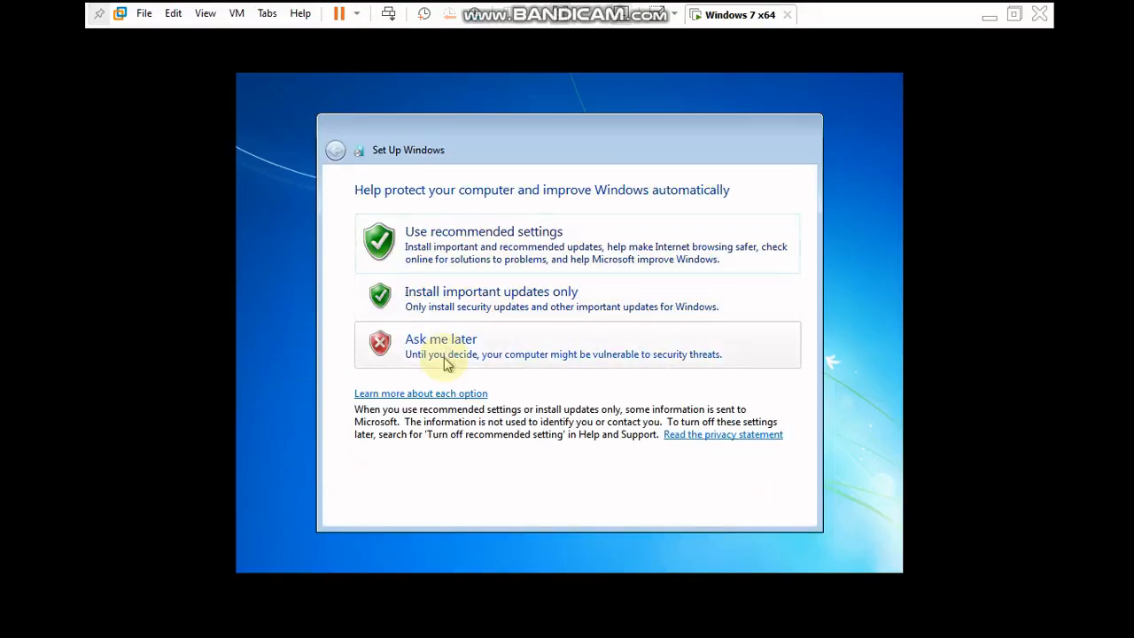
click(445, 363)
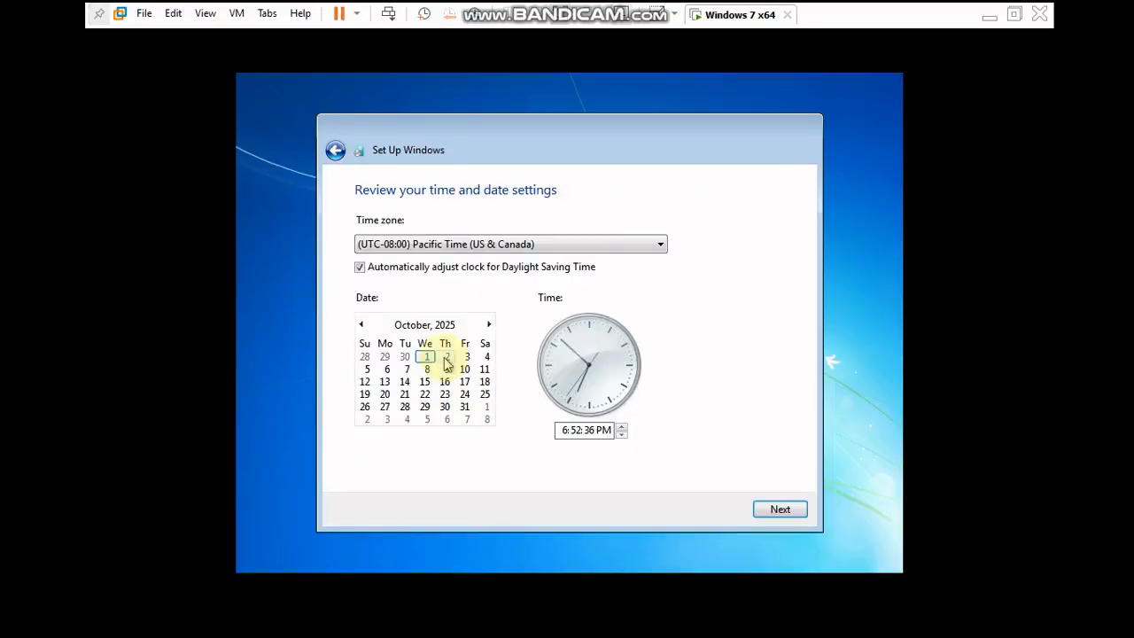
- Set the time zone to (UTC+07:00) Bangkok, Hanoi, Jakarta and choose Public network as the computer's location
click(573, 244)
drag(665, 202, 563, 366)
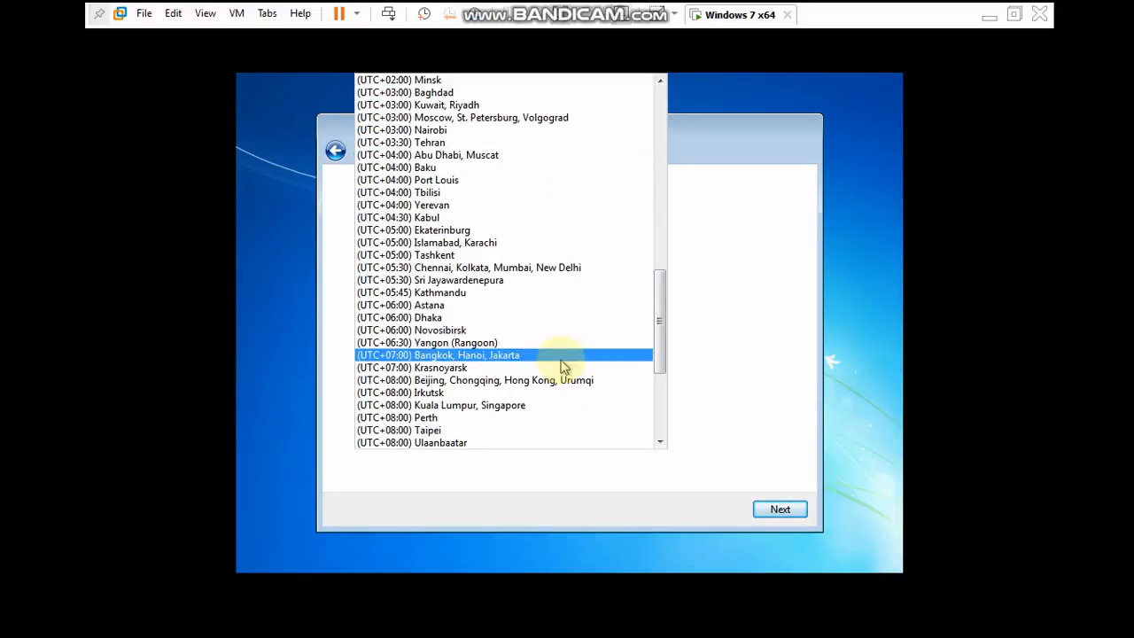
click(560, 359)
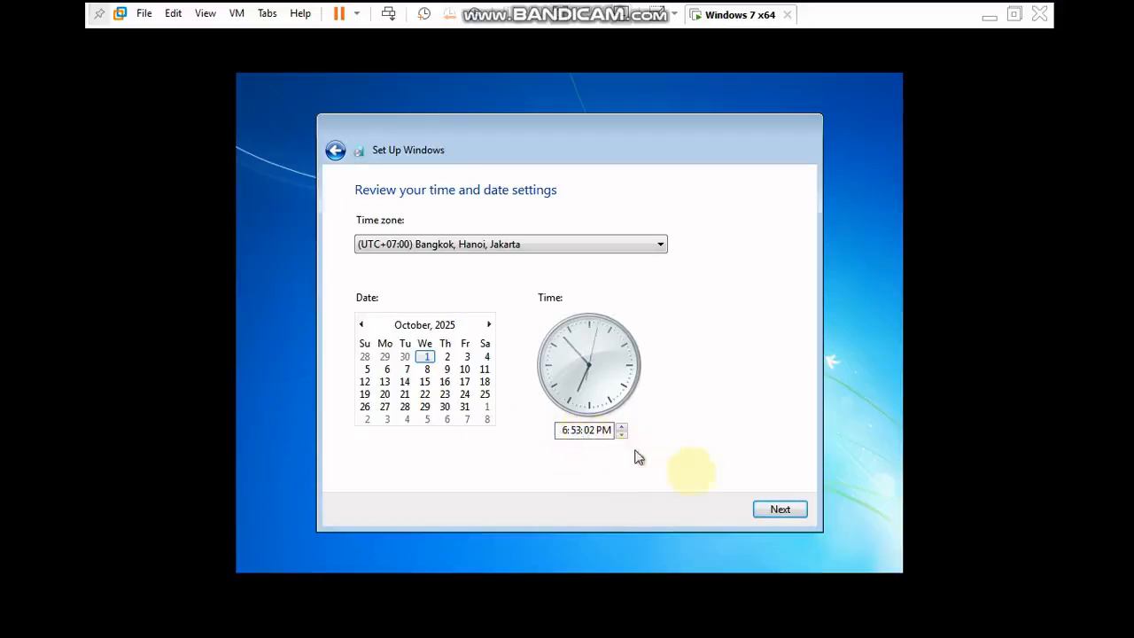
click(777, 512)
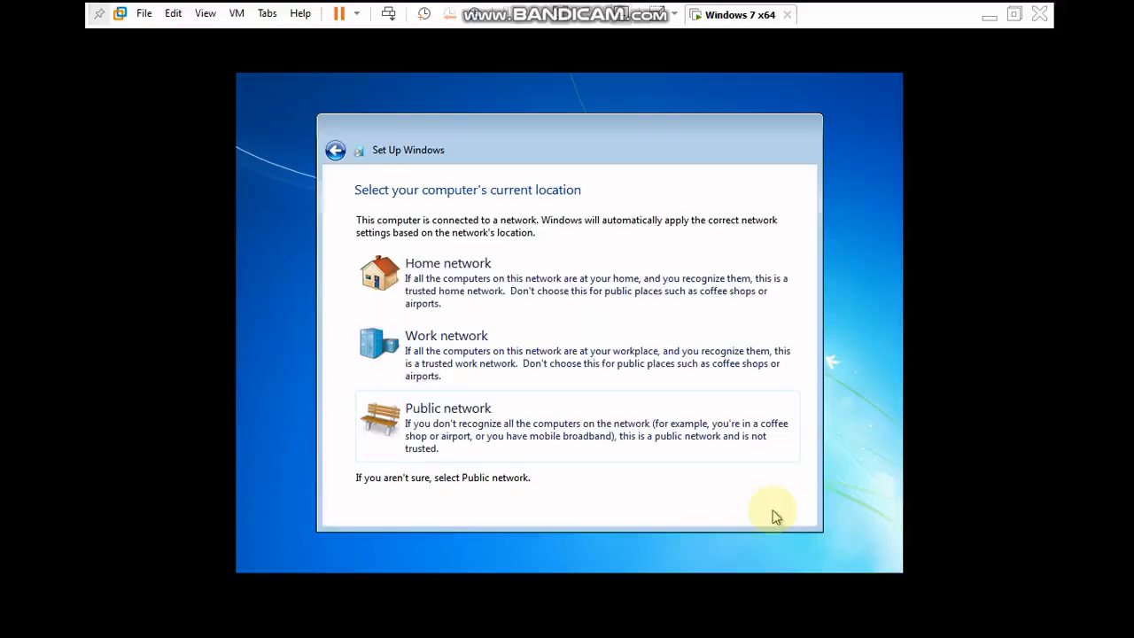
click(472, 432)
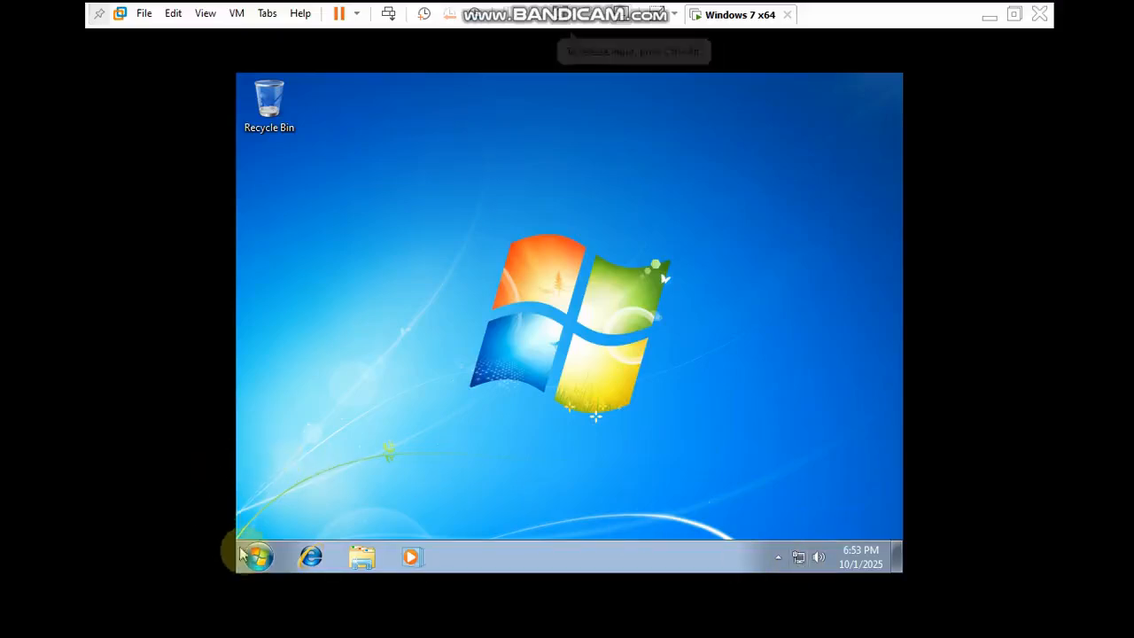
- Open the Computer properties and review the Windows edition, hardware, computer name and activation details
click(364, 562)
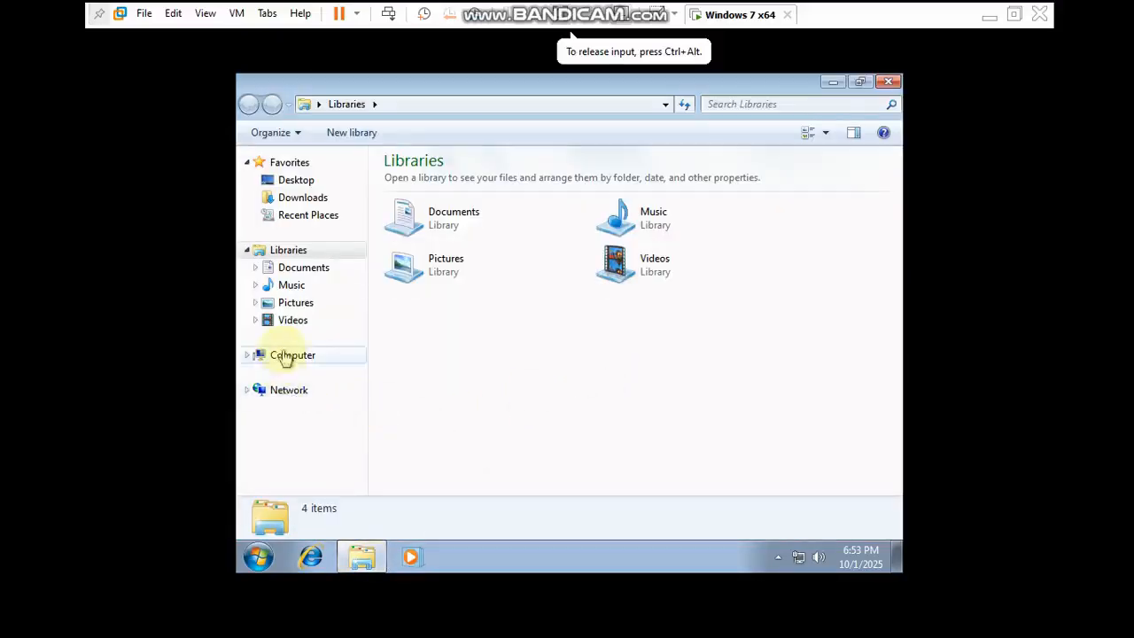
right_click(296, 358)
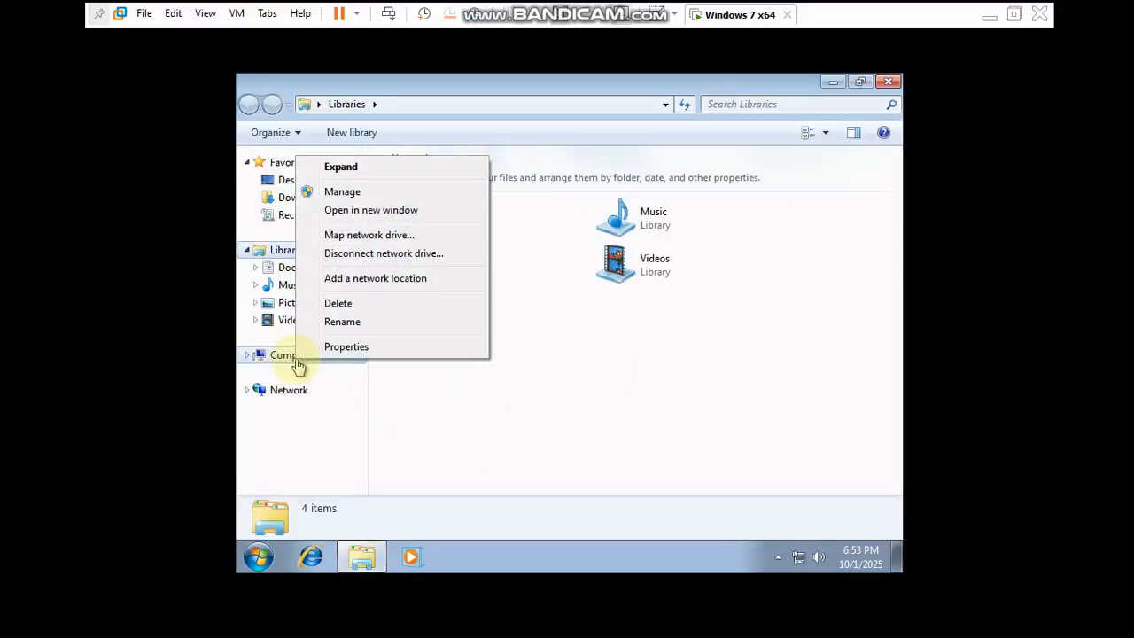
click(343, 347)
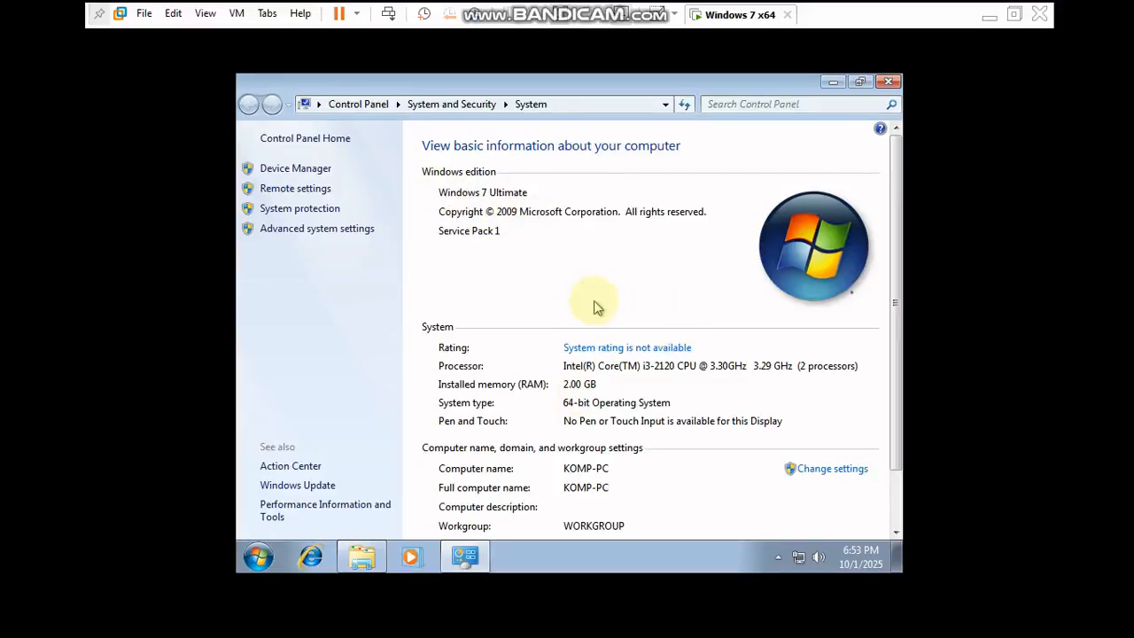
scroll(596, 307, down, 2)
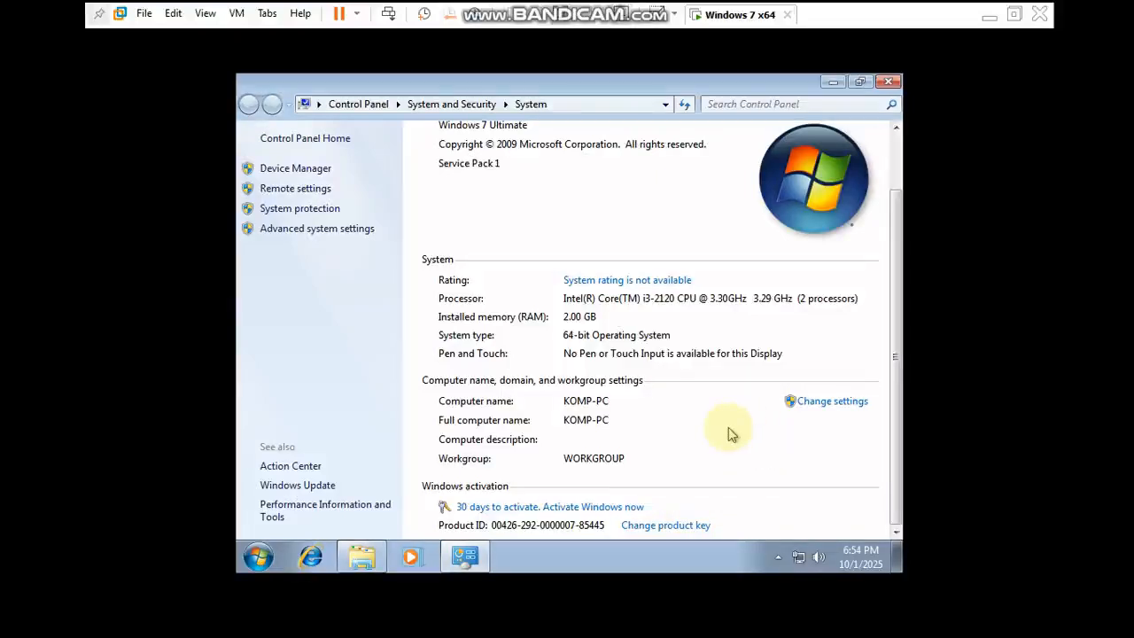
- Open Device Manager and inspect the network adapter and the sound, video and game controllers category
click(295, 168)
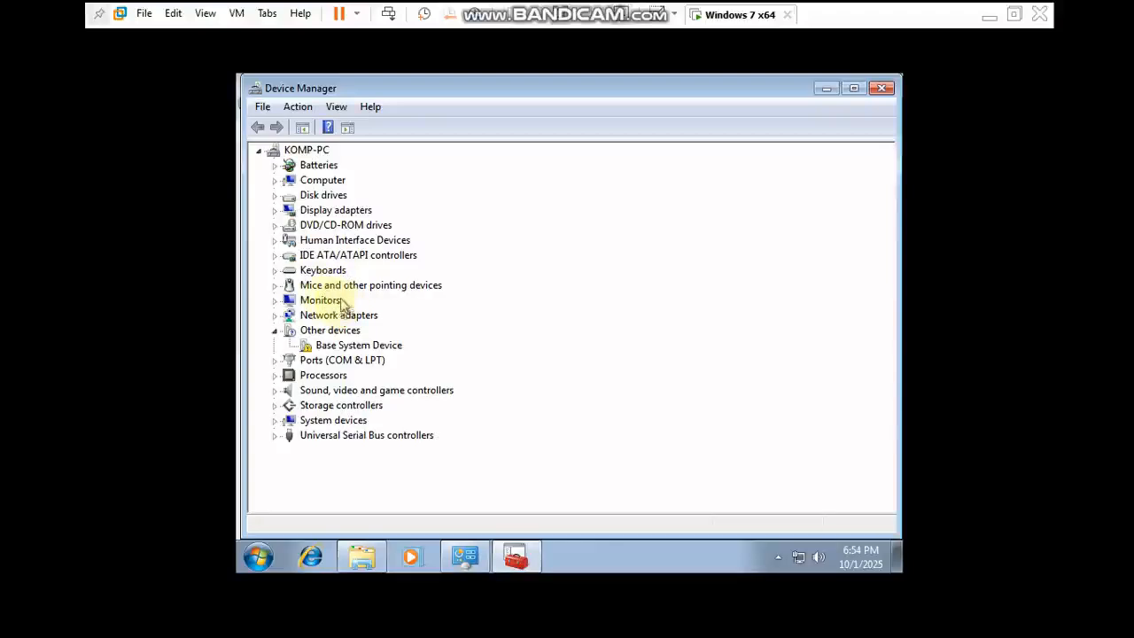
double_click(286, 316)
click(417, 329)
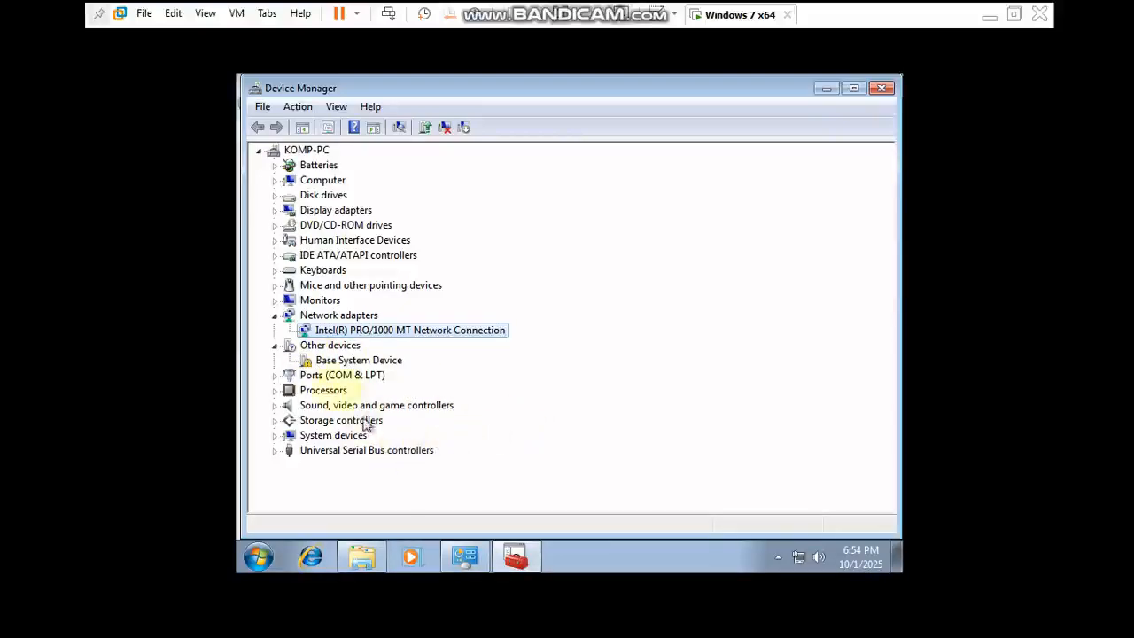
click(319, 405)
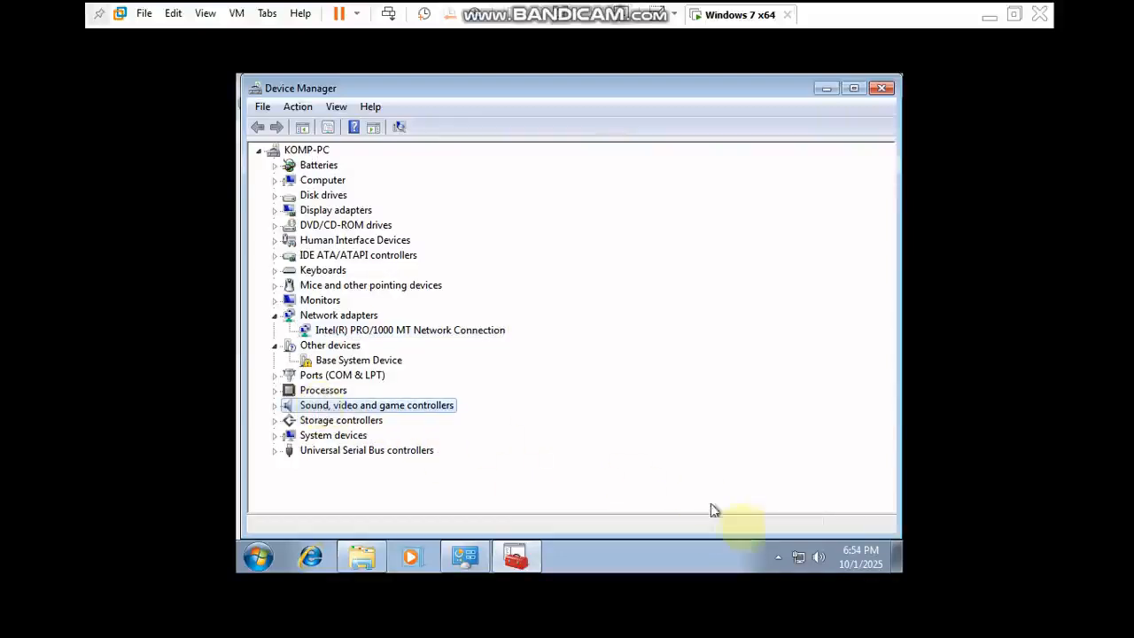
- Raise the speaker volume to maximum, and close Device Manager and the System window
click(820, 557)
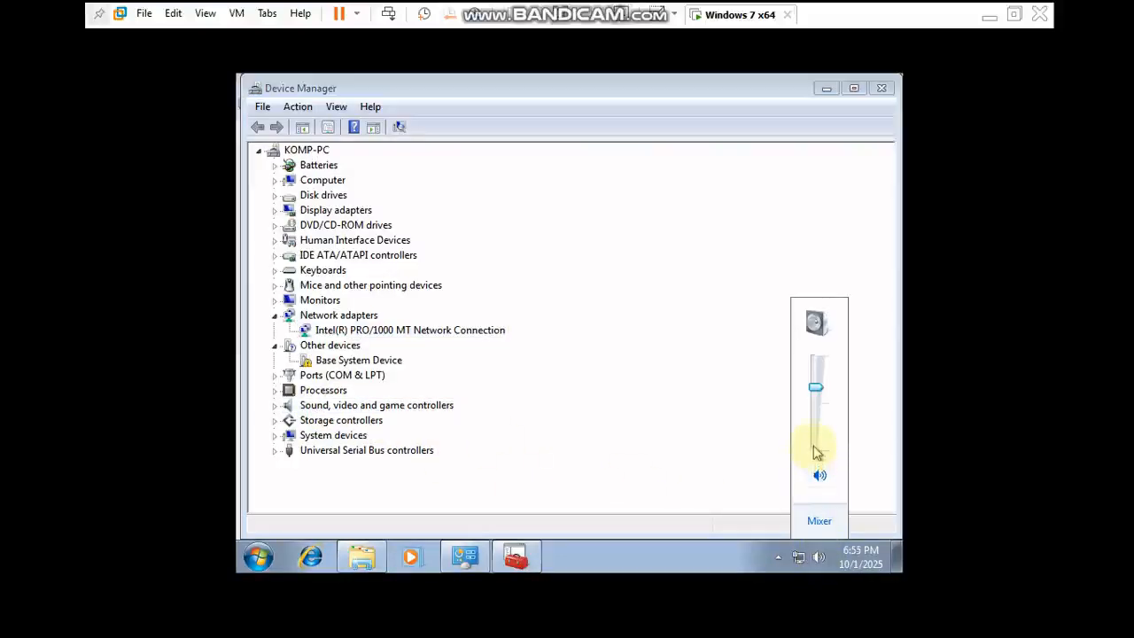
drag(815, 417, 815, 355)
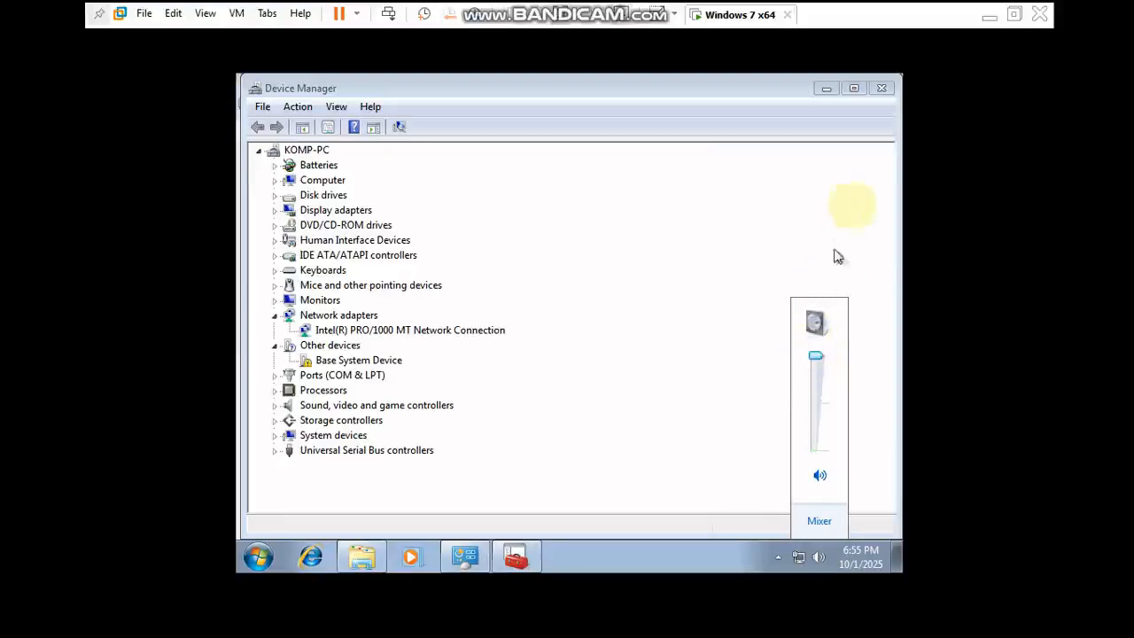
click(885, 95)
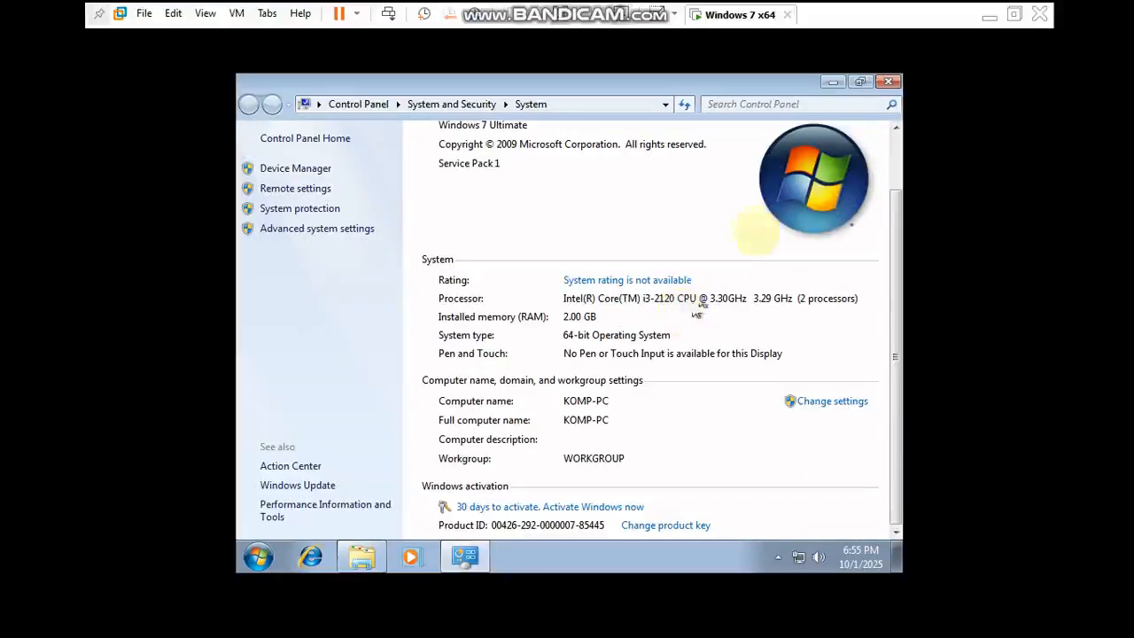
click(889, 81)
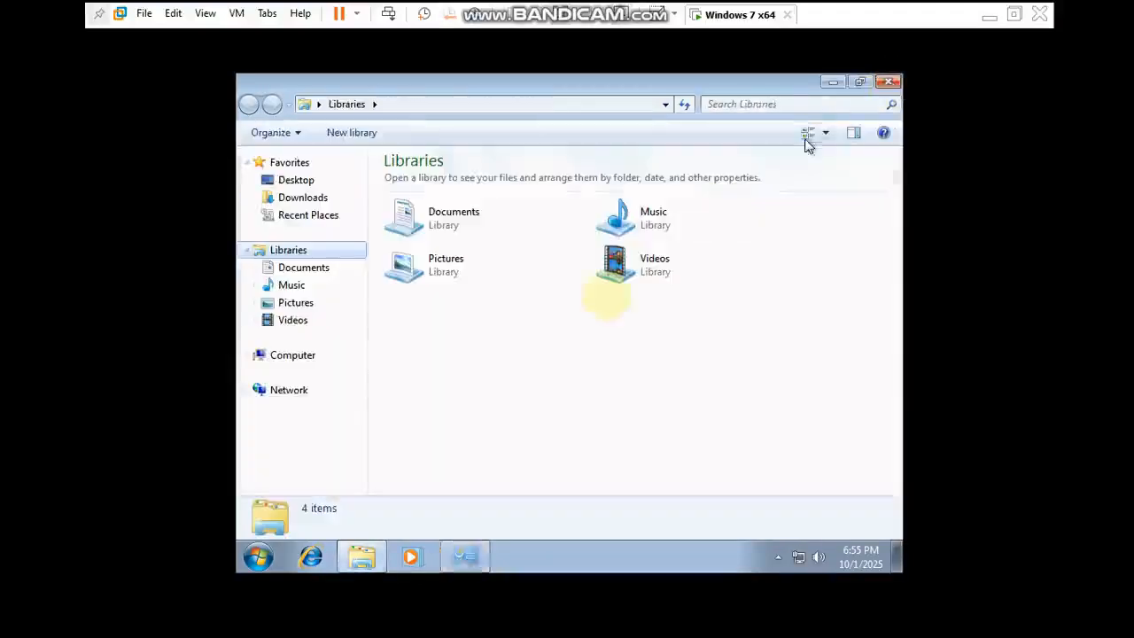
- Run dxdiag, examine its system and display information, and exit the DirectX Diagnostic Tool
click(263, 555)
text(dx)
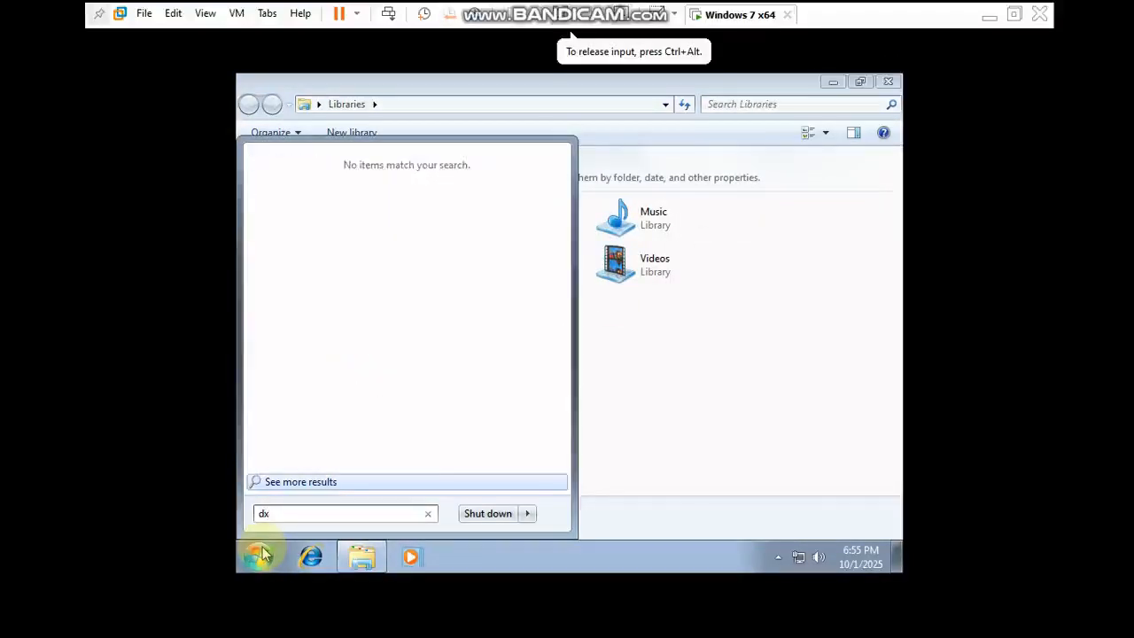
text(diag)
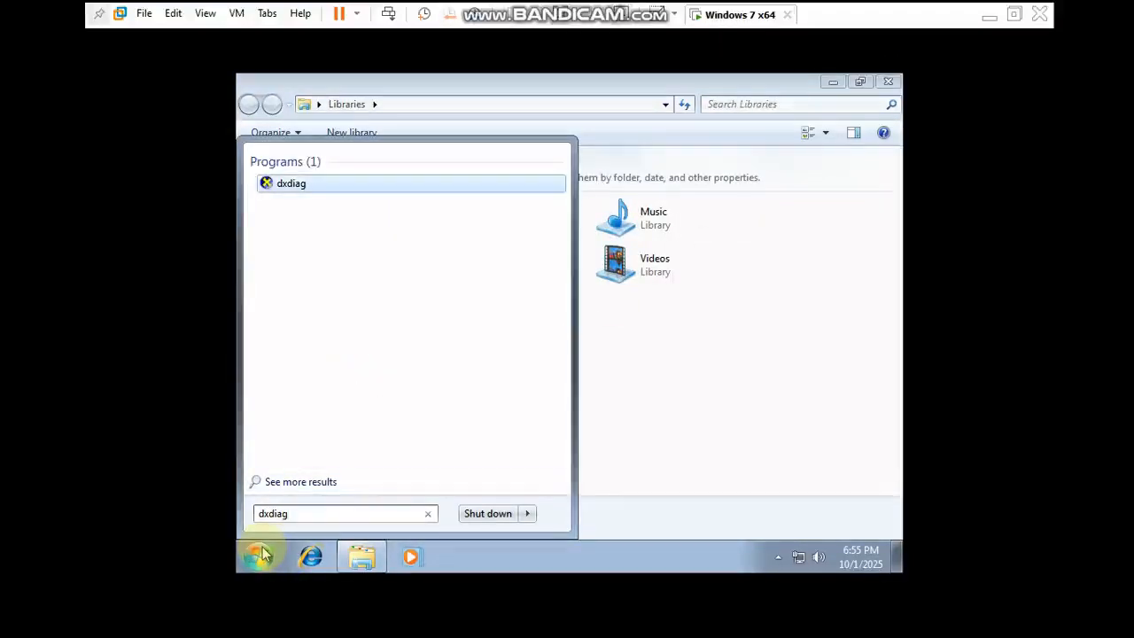
key(Return)
click(649, 381)
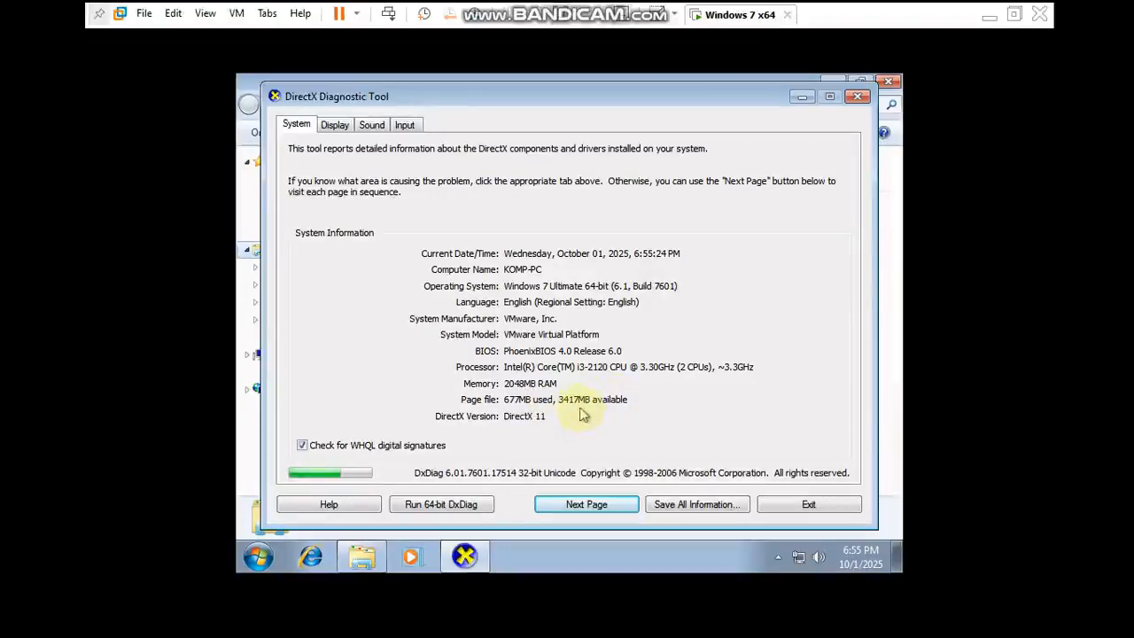
click(335, 124)
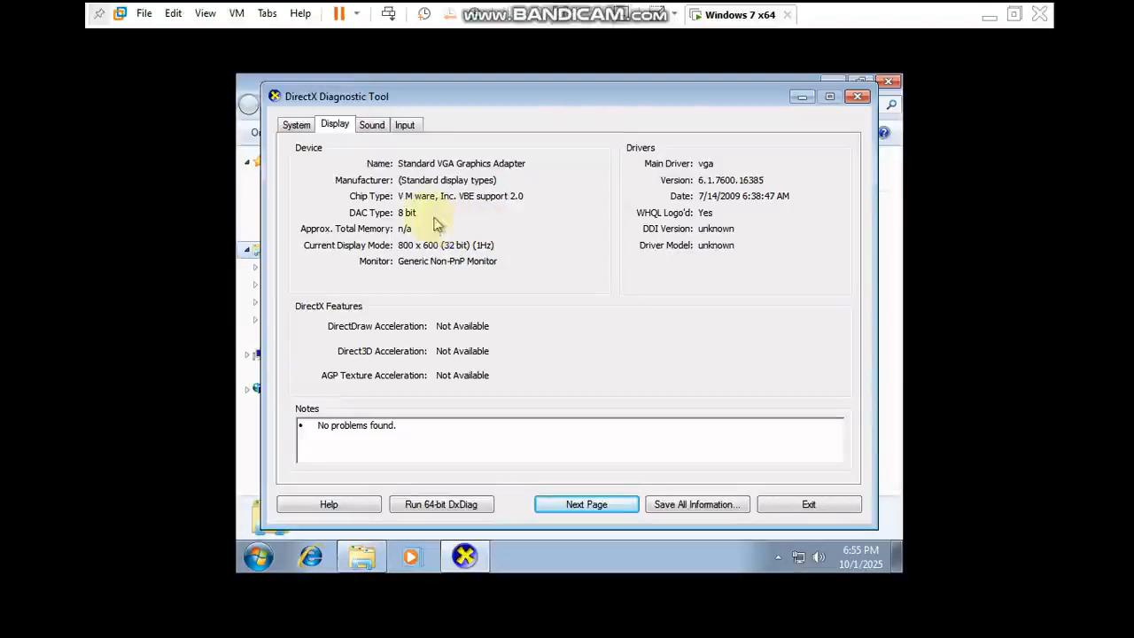
click(297, 127)
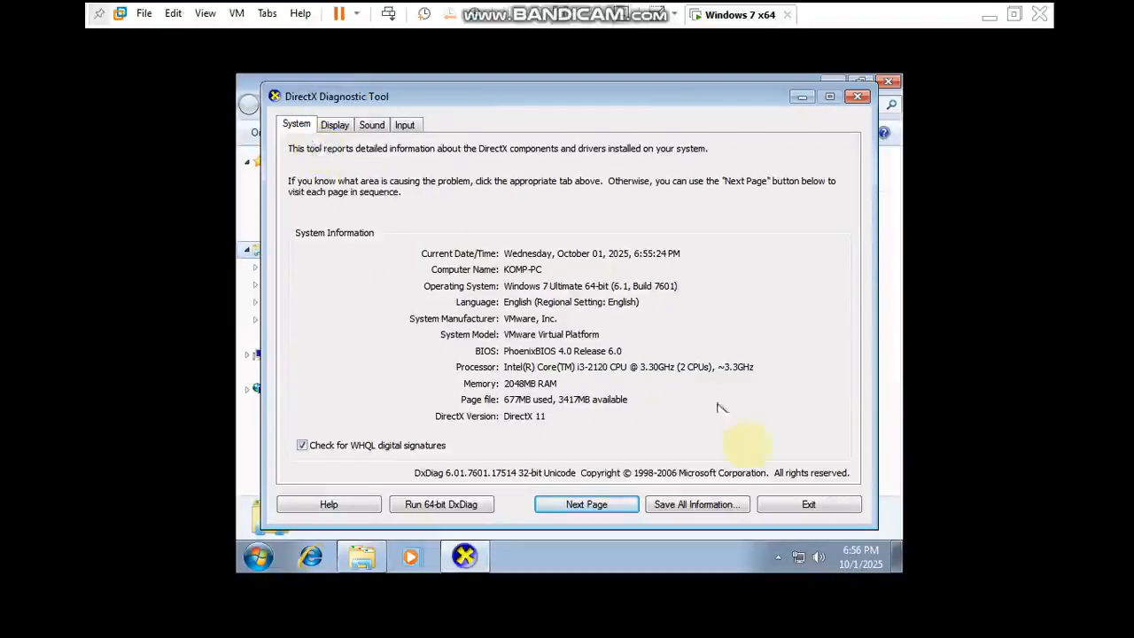
click(800, 504)
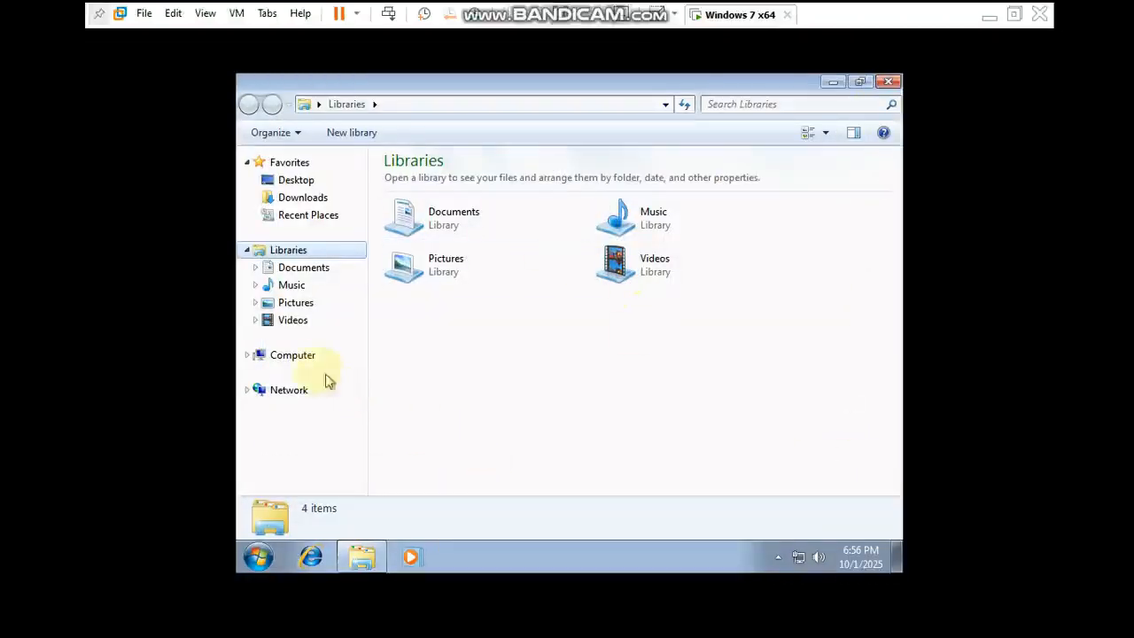
- Show the computer's drives and check the details of Local Disk (C:) and Local Disk (D:)
click(296, 366)
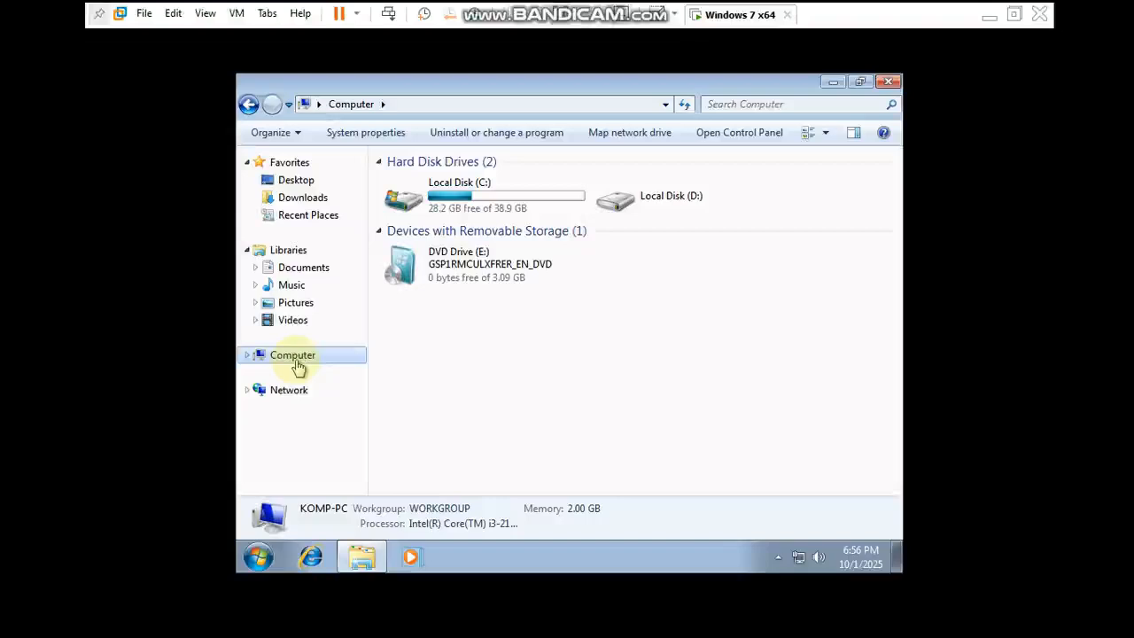
click(537, 204)
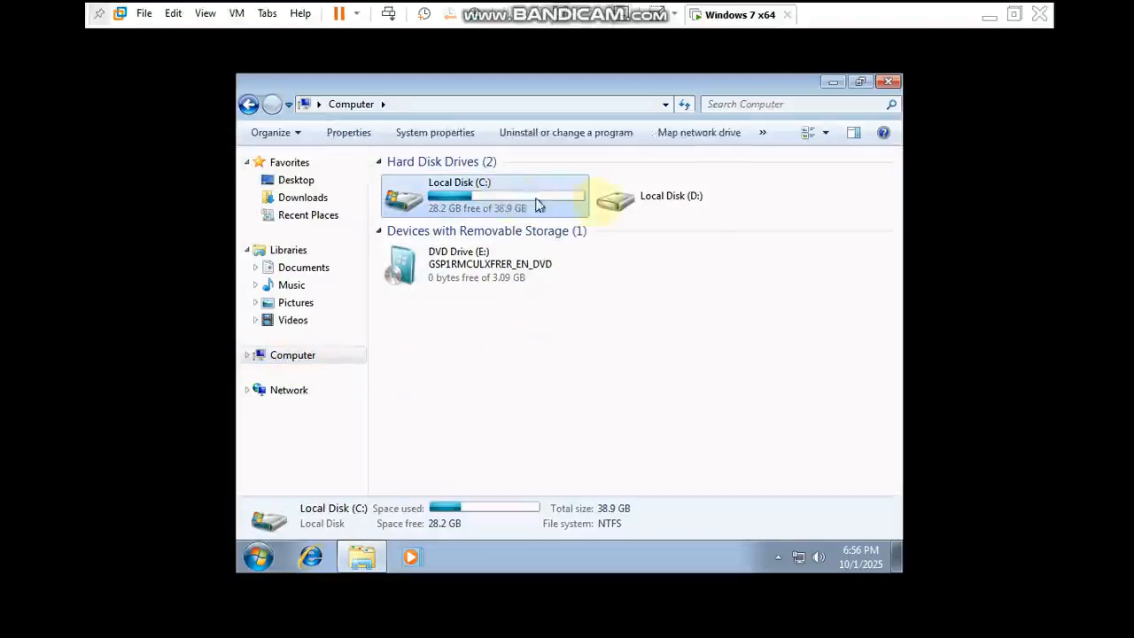
click(652, 209)
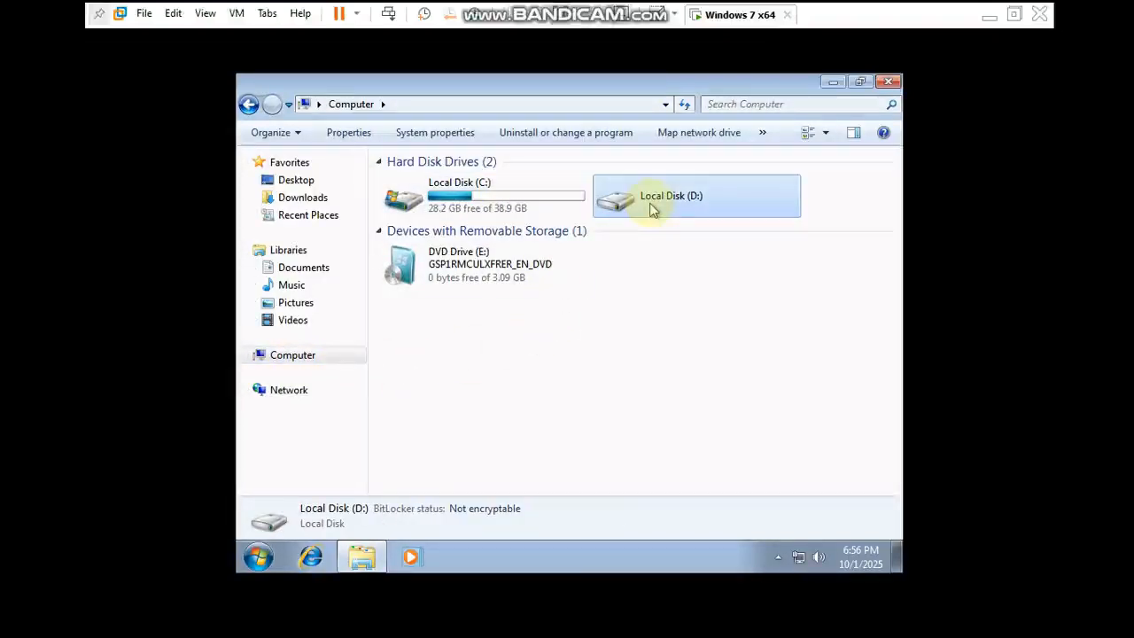
- Quick-format Local Disk (D:) as NTFS with the volume label Data User, and close the format dialog
double_click(652, 209)
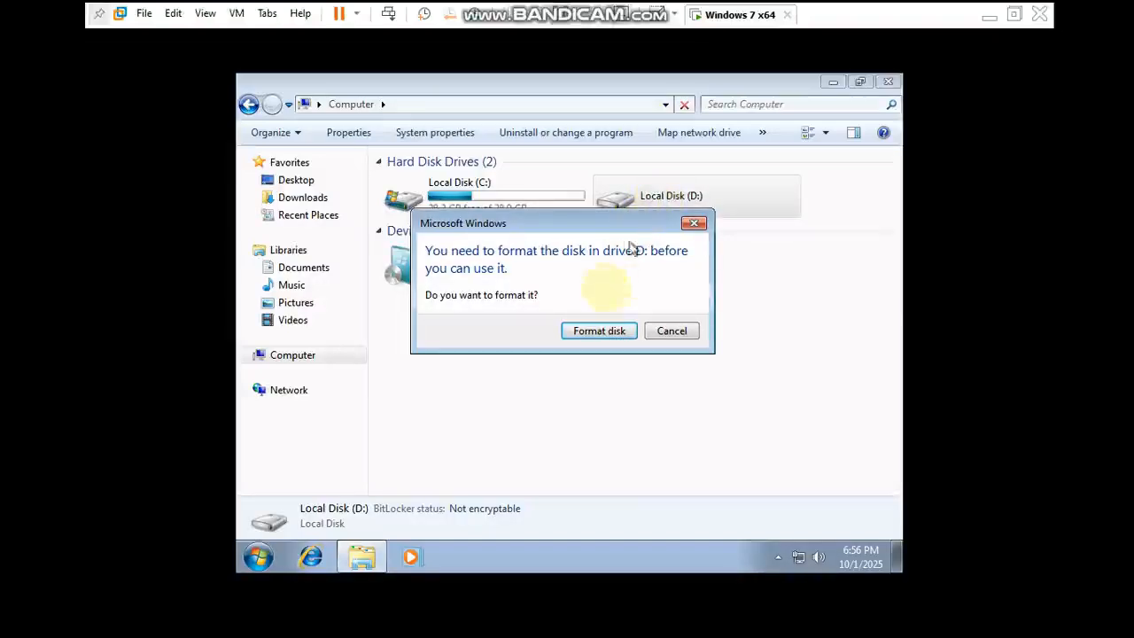
click(597, 332)
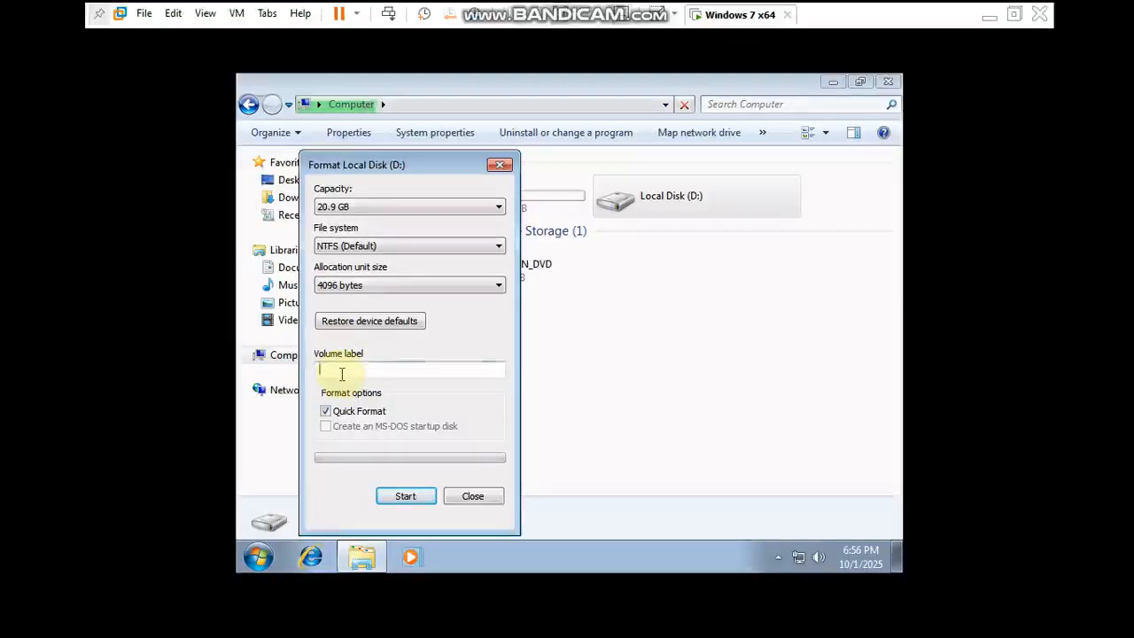
click(385, 373)
text(Dat)
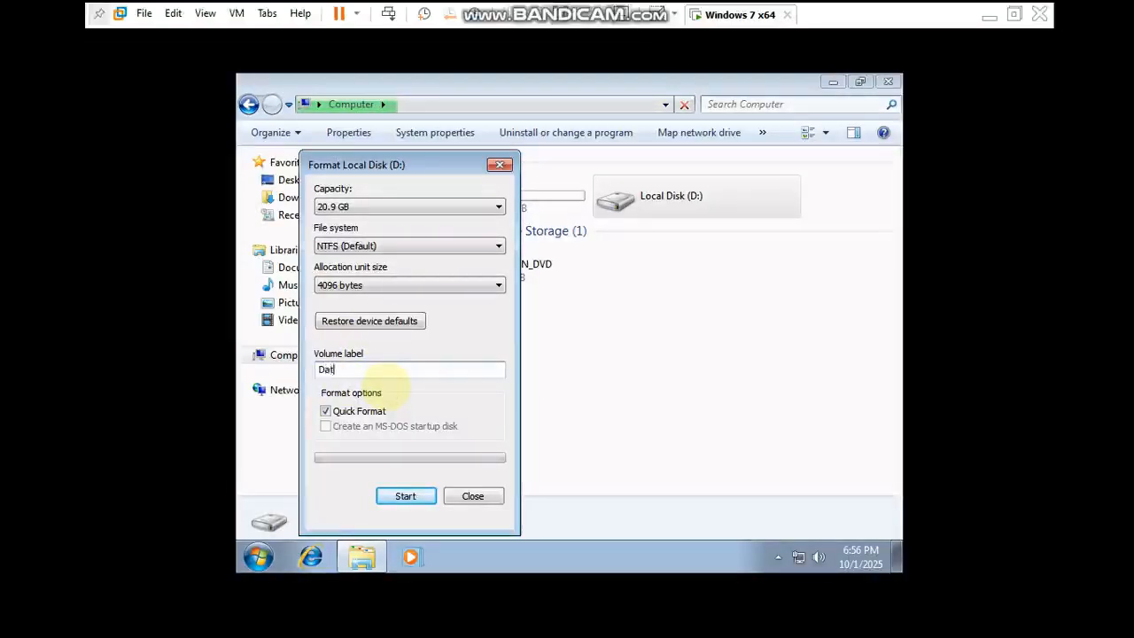
text(a User)
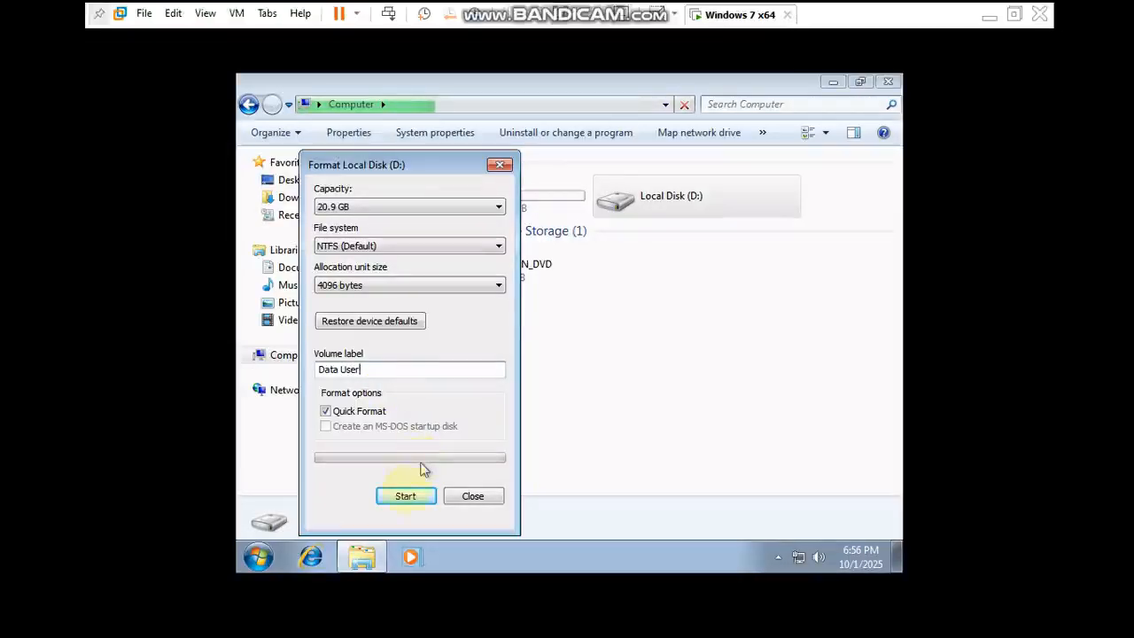
click(405, 498)
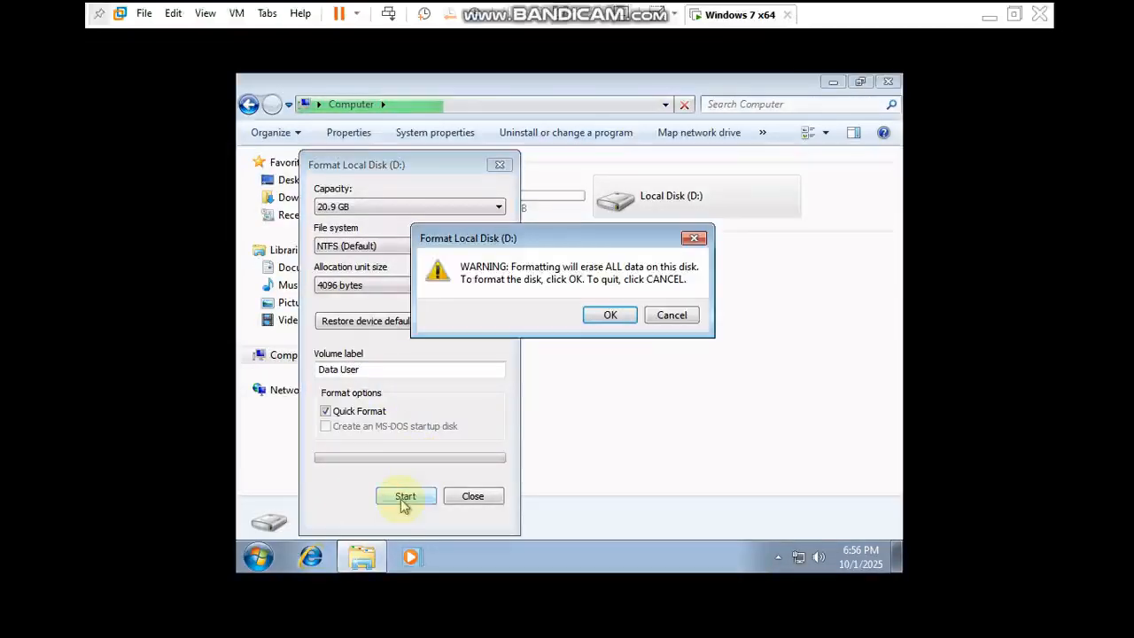
click(609, 316)
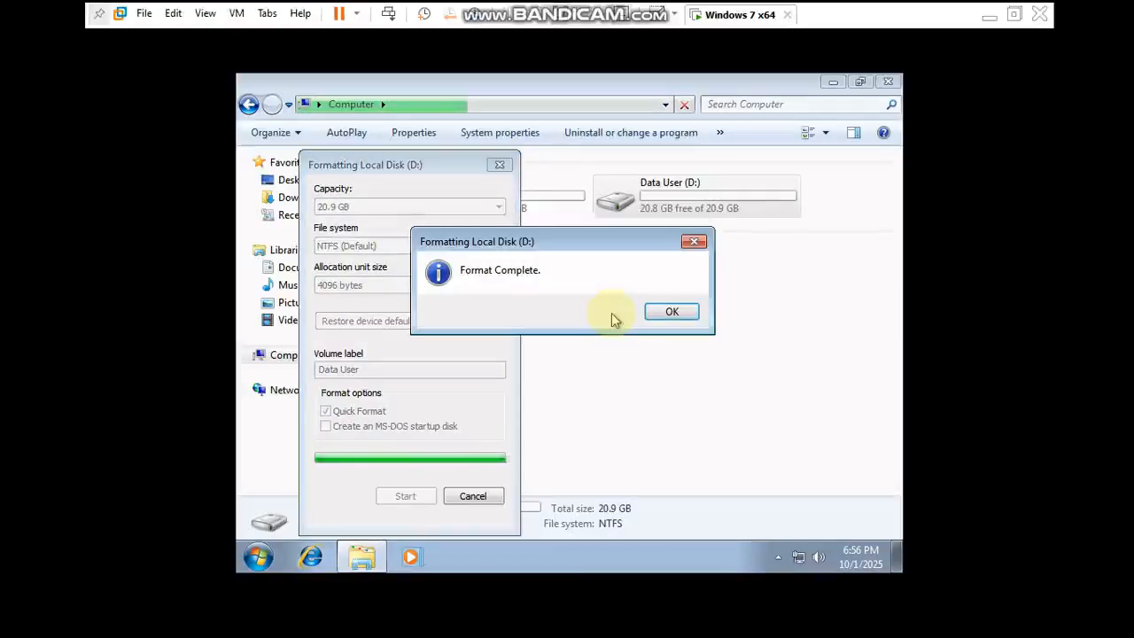
click(673, 312)
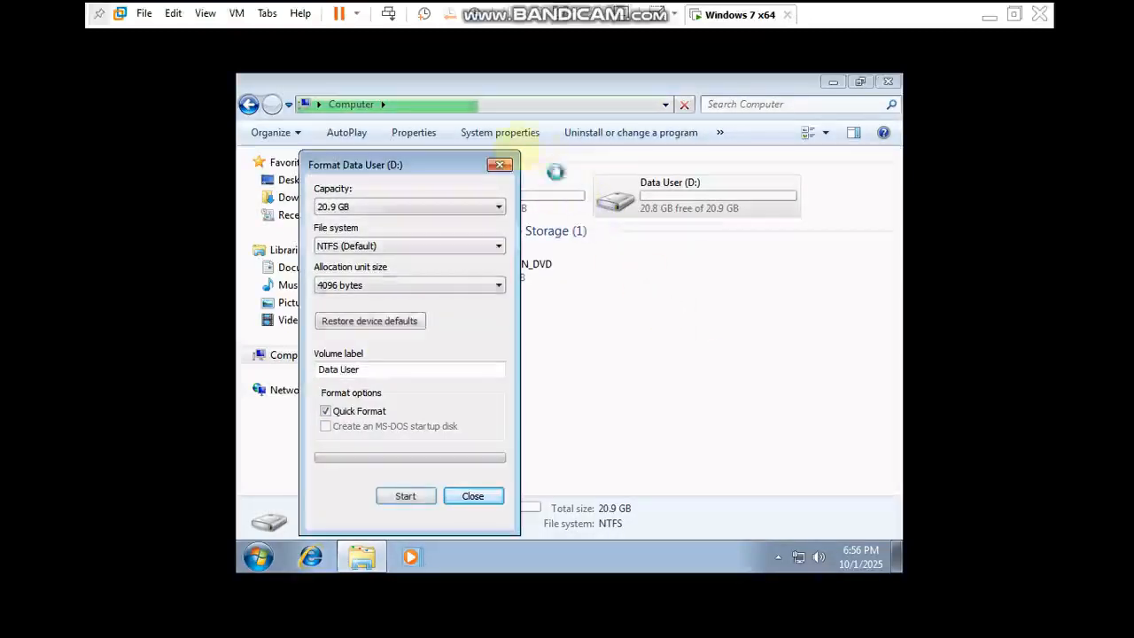
click(497, 169)
- Look through the contents of Data User (D:) and Local Disk (C:), and return to the computer's drive overview
double_click(689, 187)
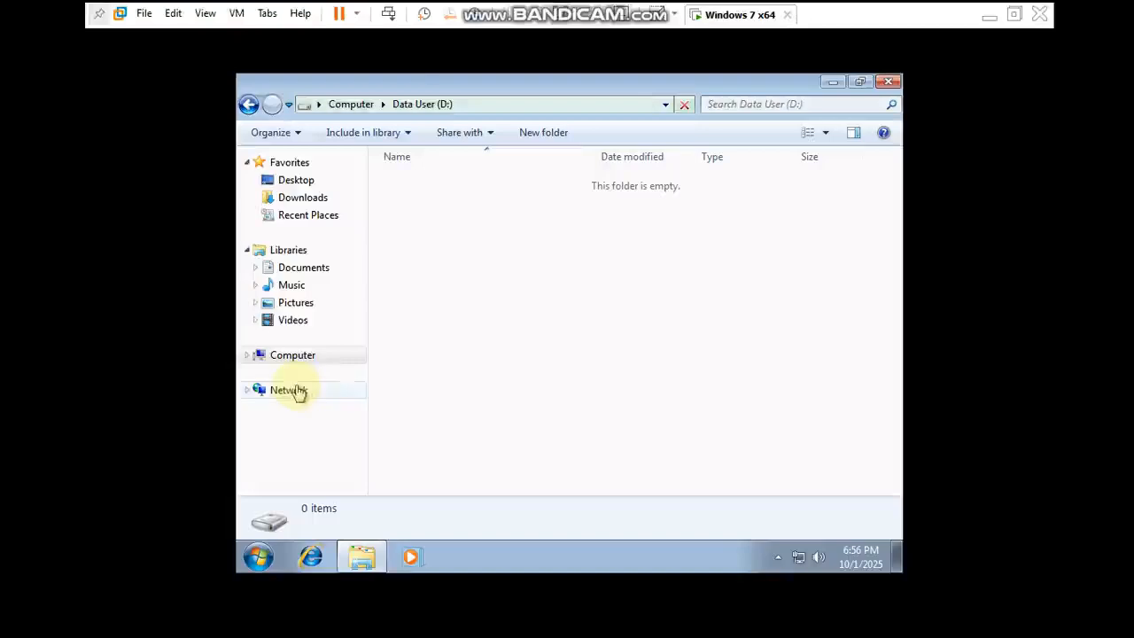
click(310, 358)
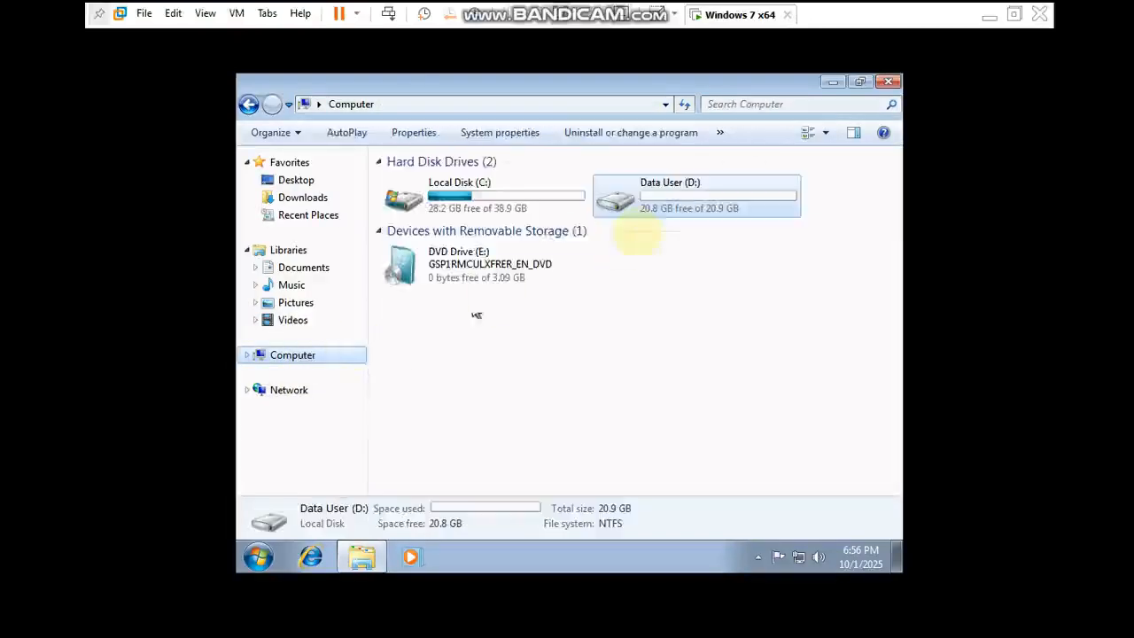
double_click(714, 197)
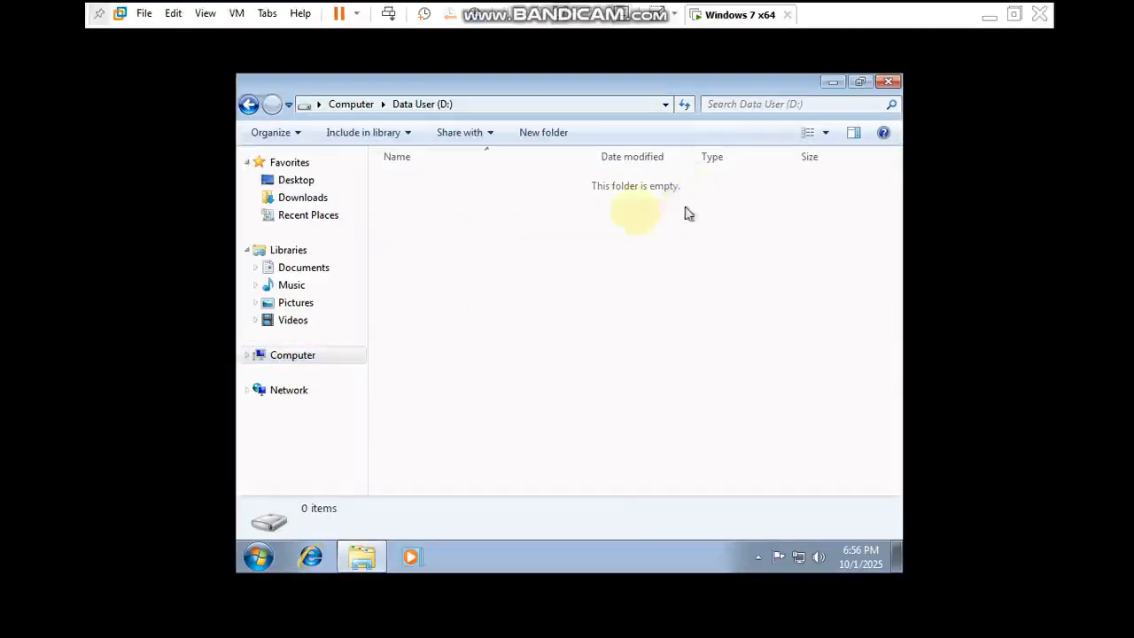
click(248, 104)
double_click(438, 191)
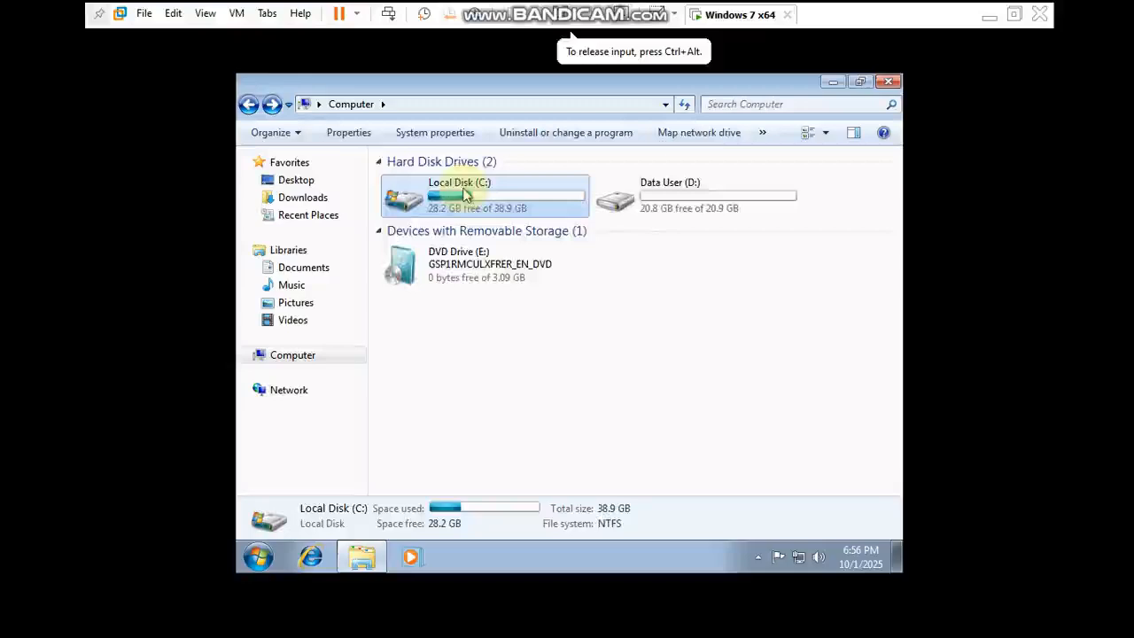
click(249, 104)
- Rename Local Disk (C:) as System and close the Computer window
right_click(453, 203)
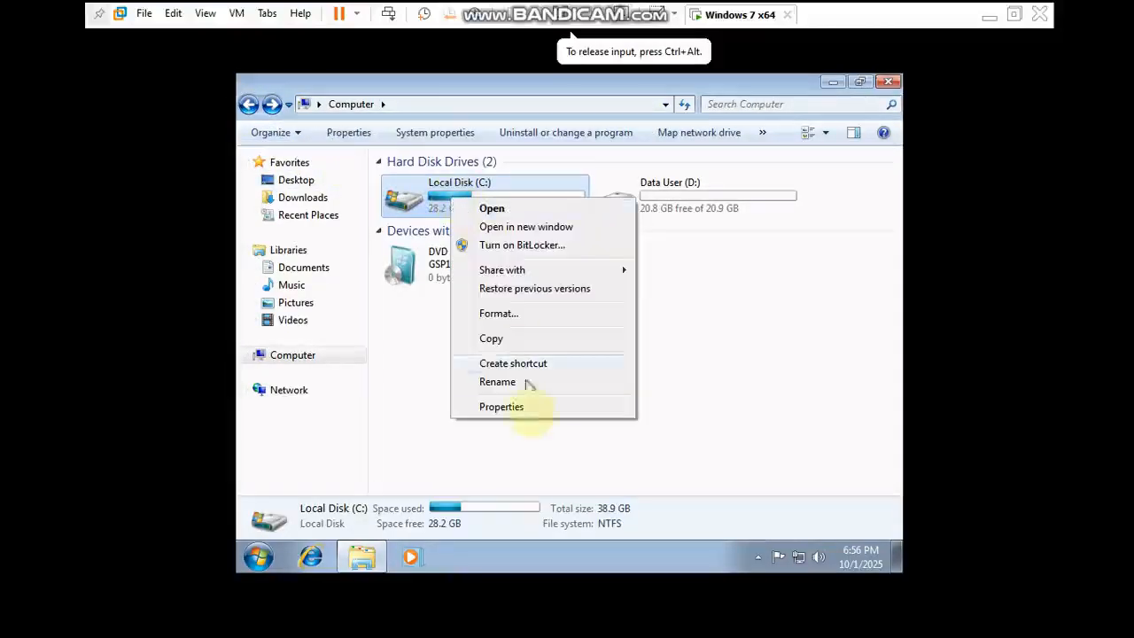
click(524, 390)
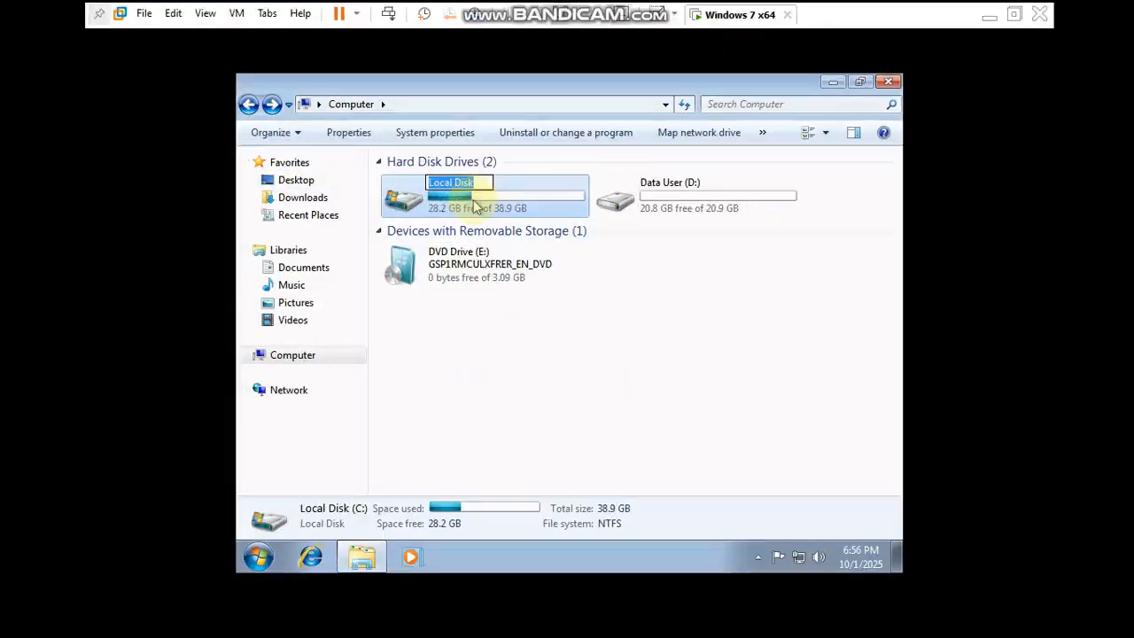
text(S)
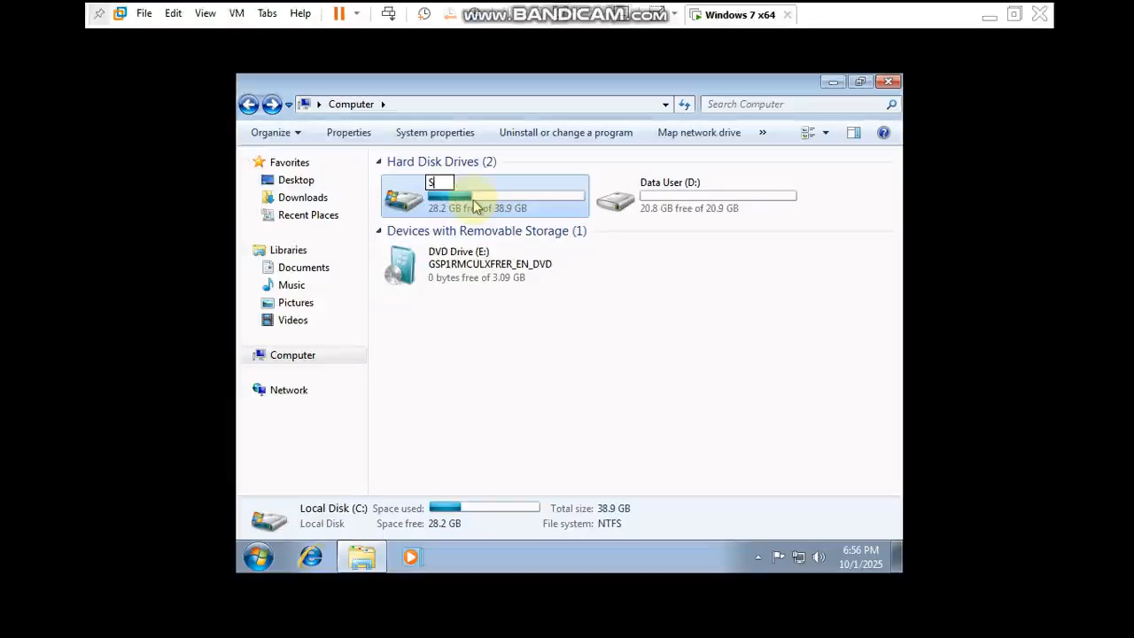
text(ystem)
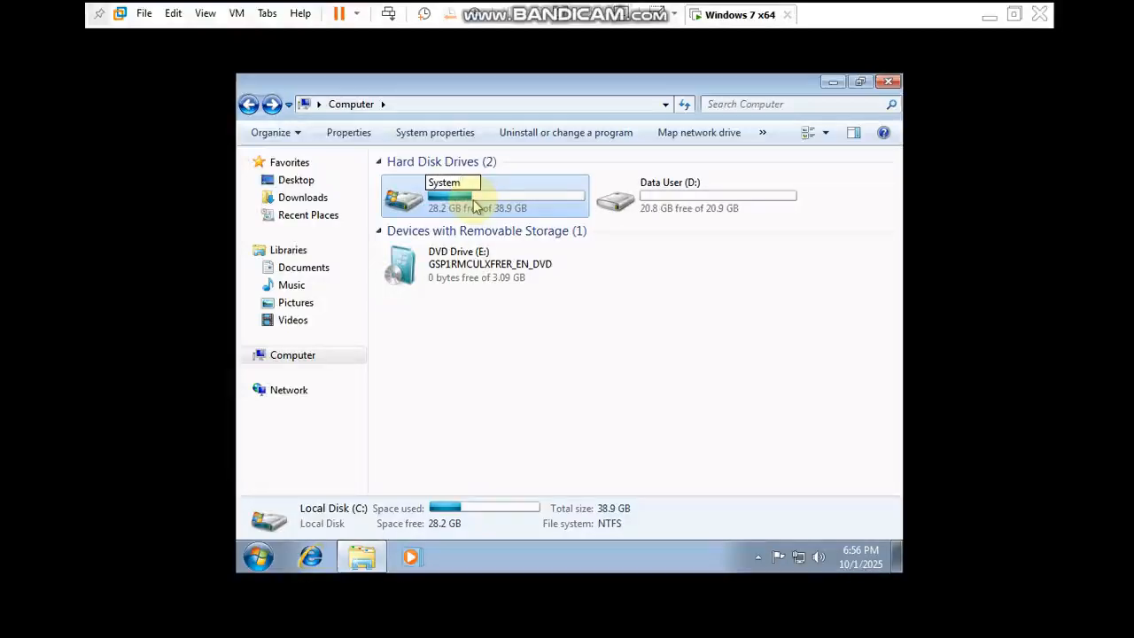
click(691, 450)
click(592, 335)
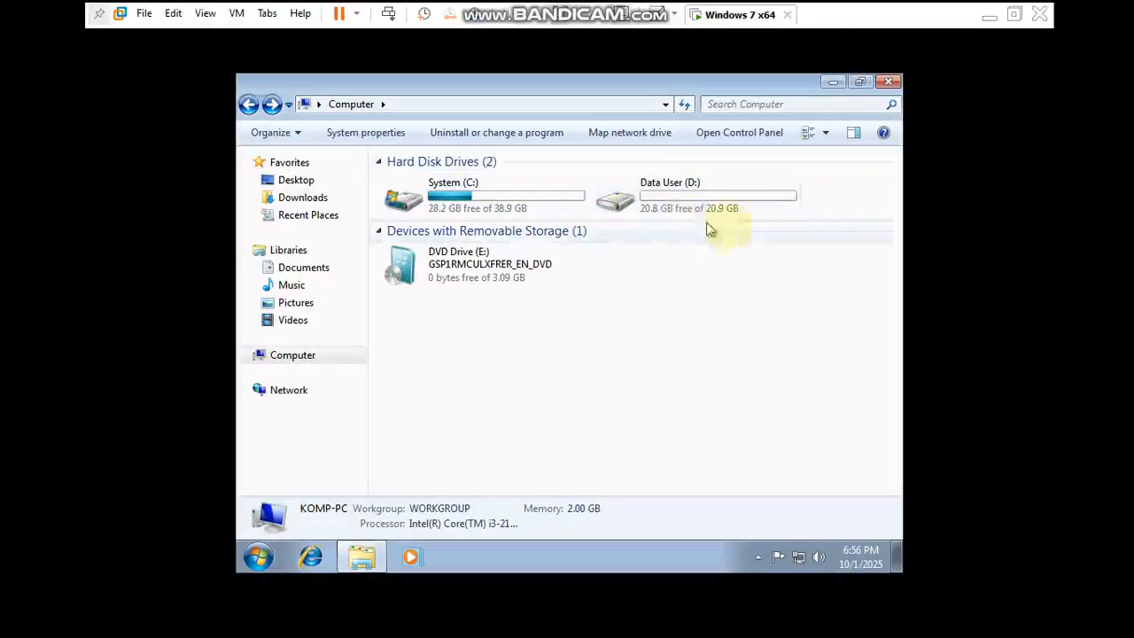
click(888, 82)
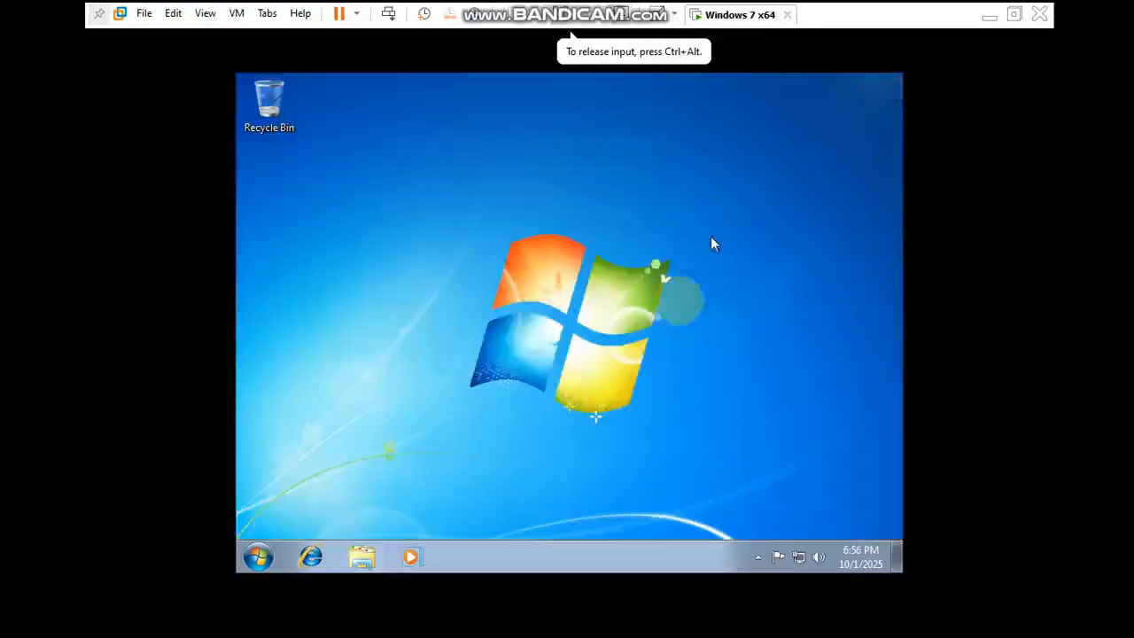
- Open the Network and Sharing Center and show the computer's network adapters
right_click(800, 567)
click(793, 548)
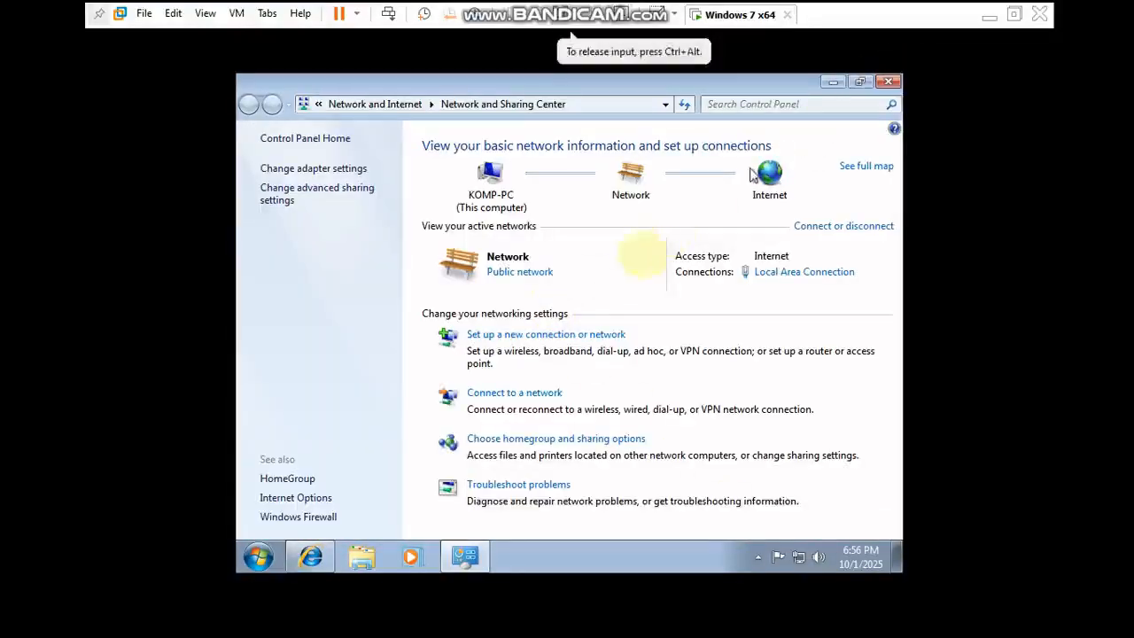
click(355, 169)
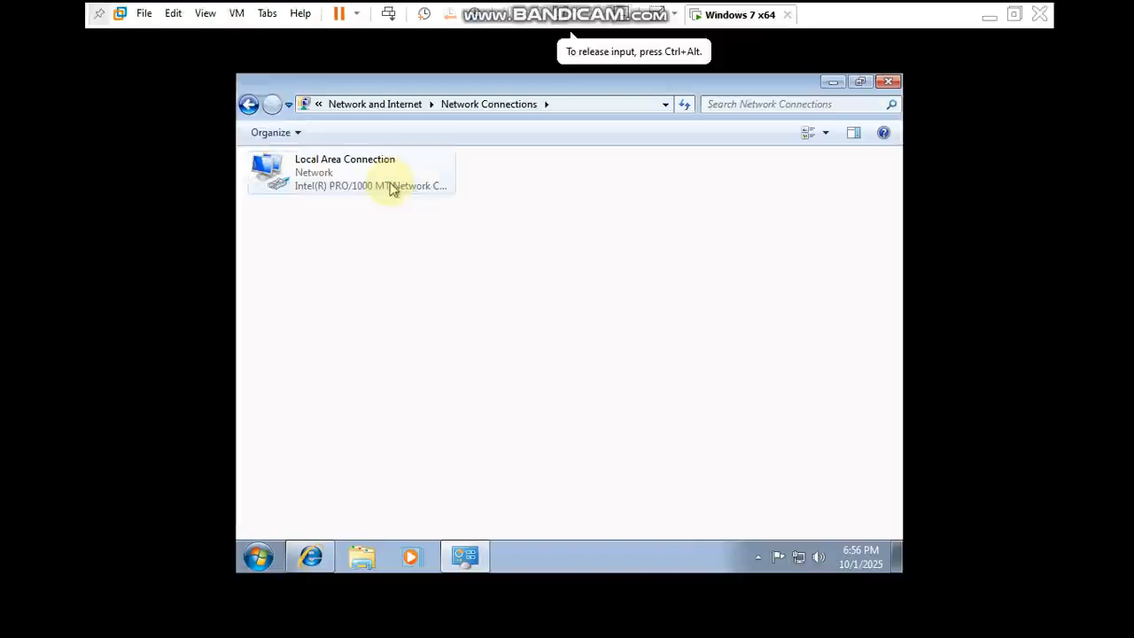
- Examine the status and network connection details of Local Area Connection, and close the Network Connections window
click(359, 191)
right_click(359, 189)
click(390, 215)
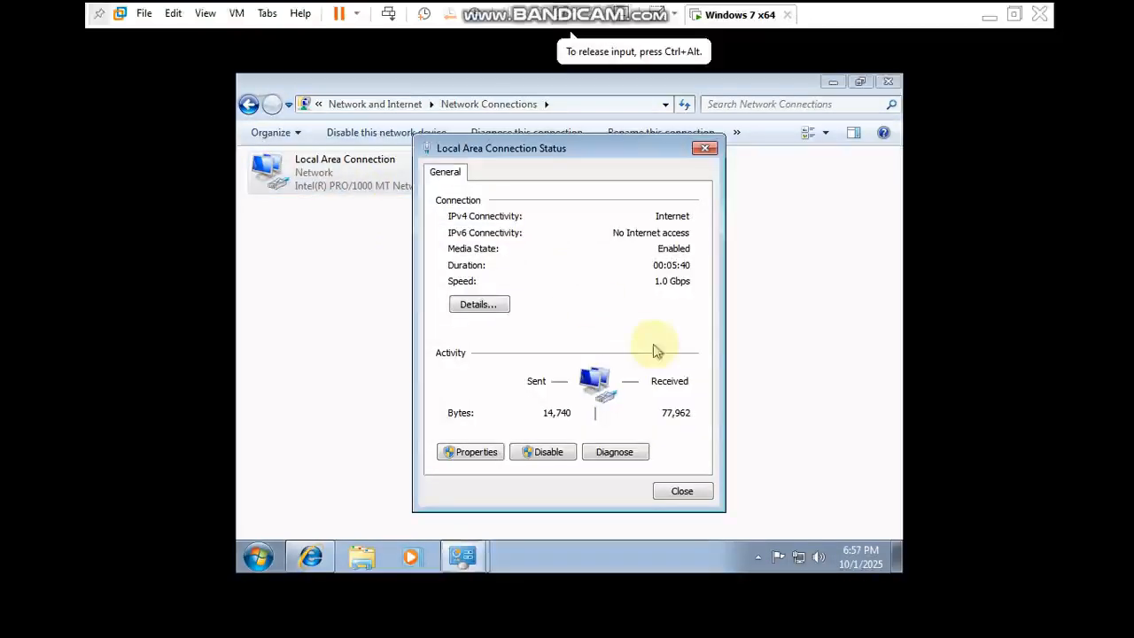
click(496, 306)
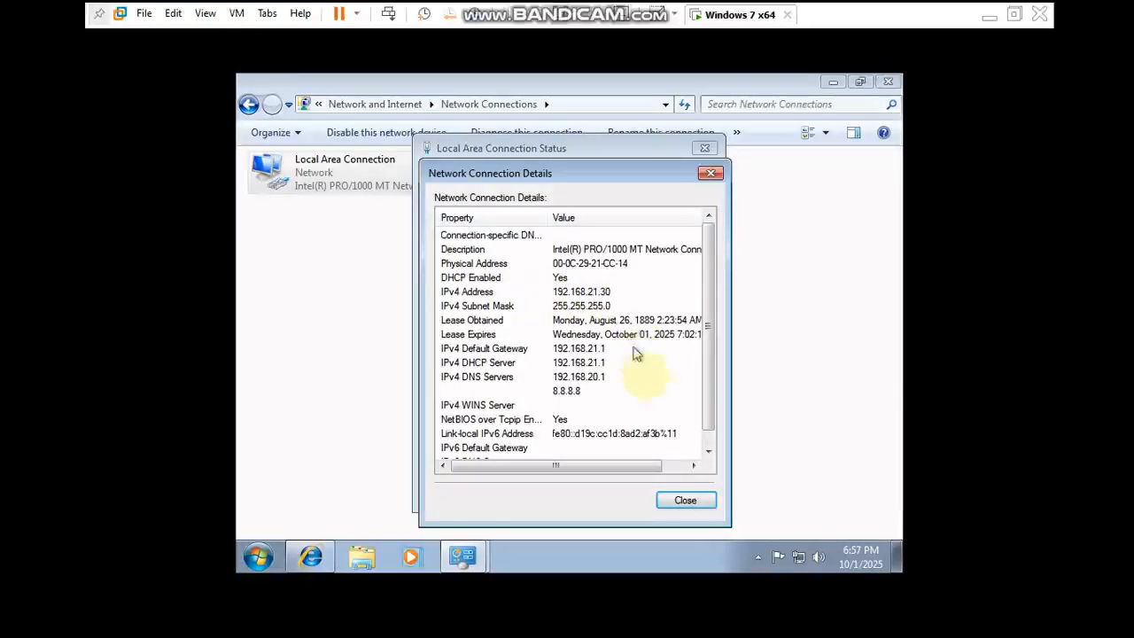
click(688, 501)
click(683, 498)
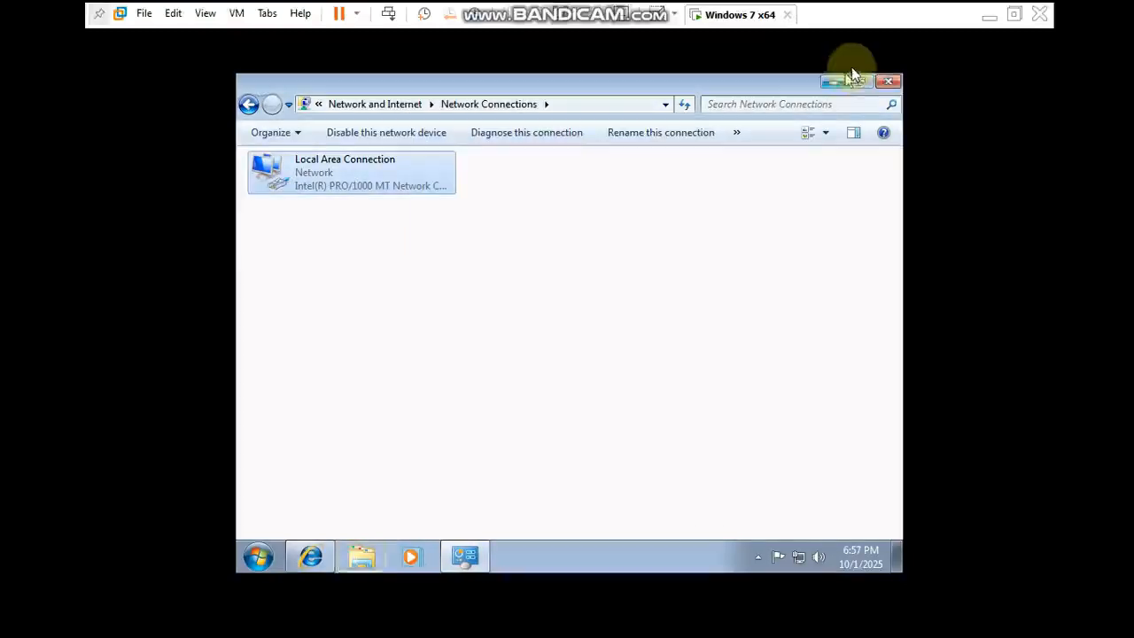
click(889, 83)
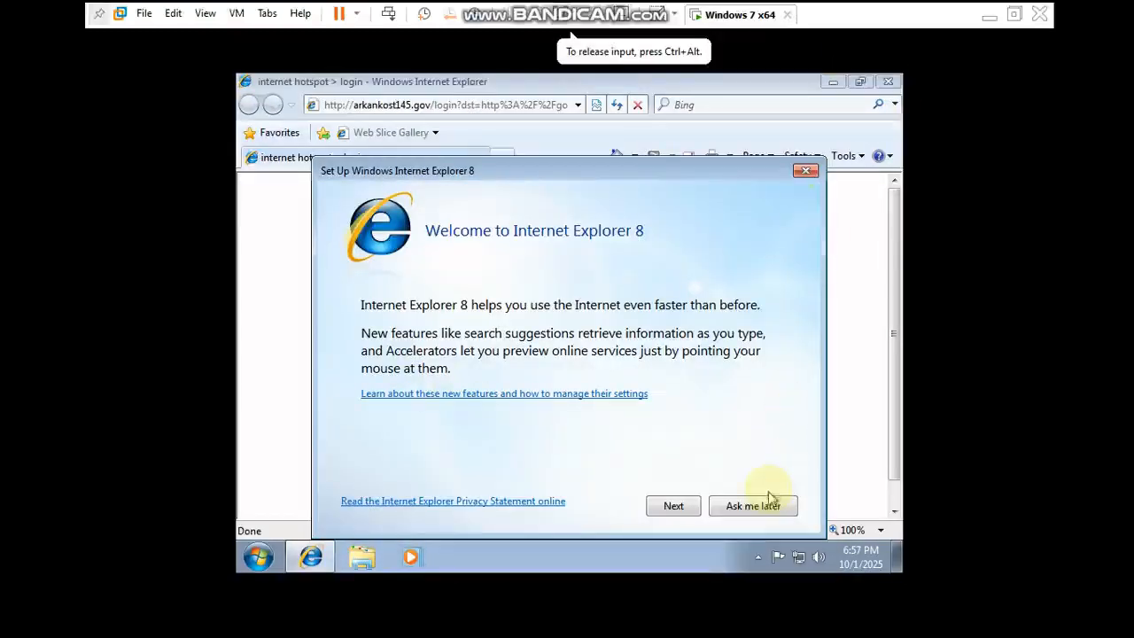
- Postpone the Internet Explorer 8 setup and enter admin as the login on the hotspot page
click(770, 505)
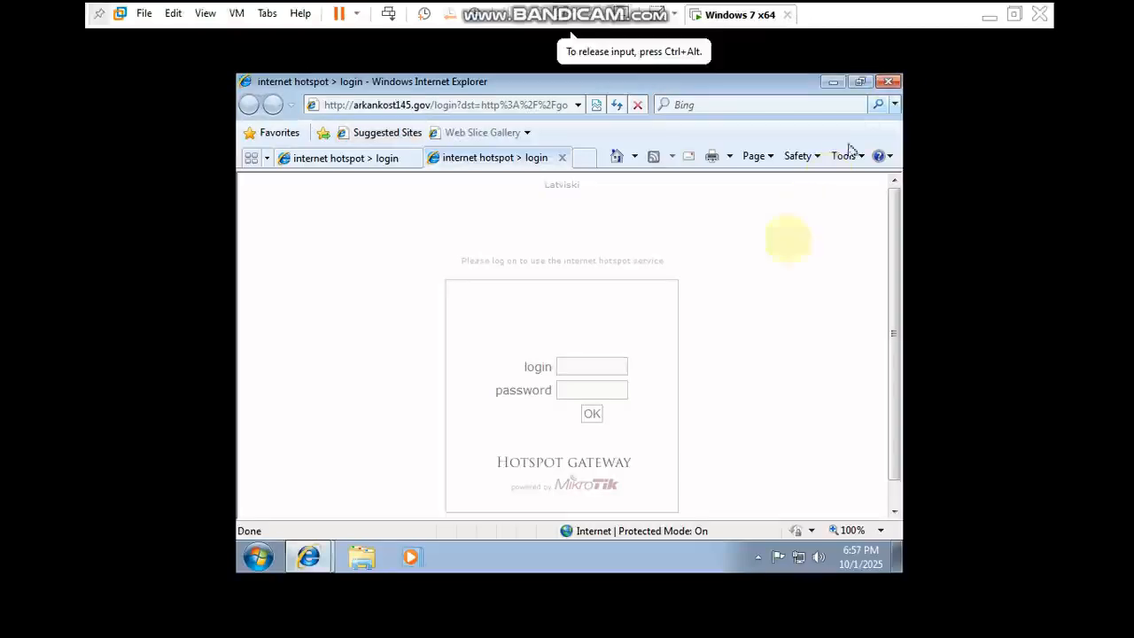
text(admin1)
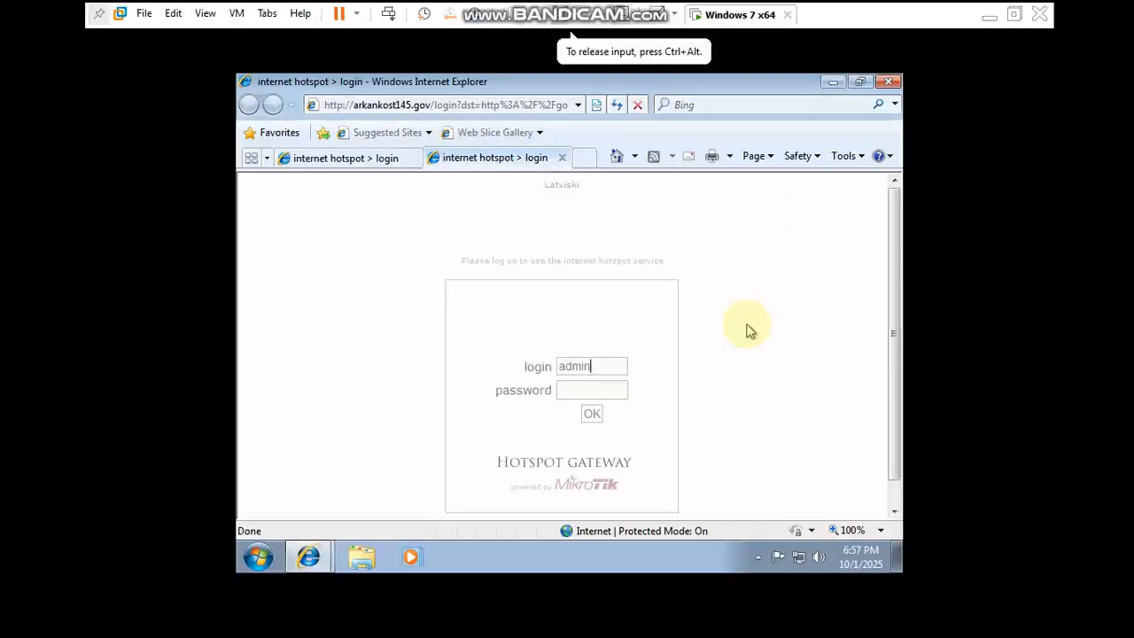
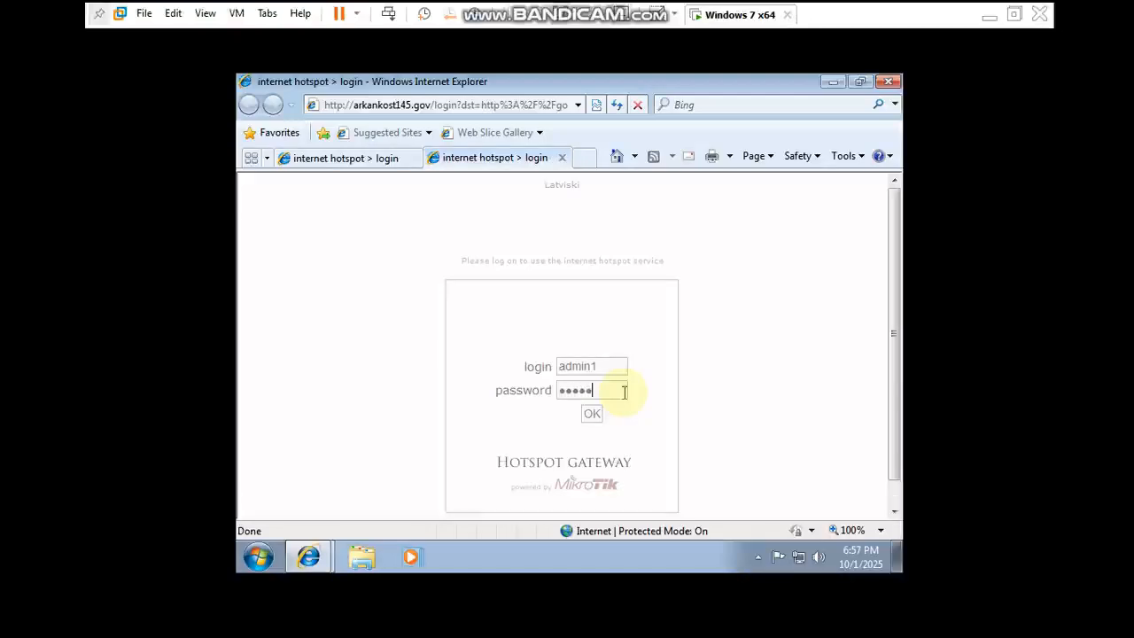
- Submit the hotspot login, let Internet Explorer remember the password, and close all browser tabs
click(602, 411)
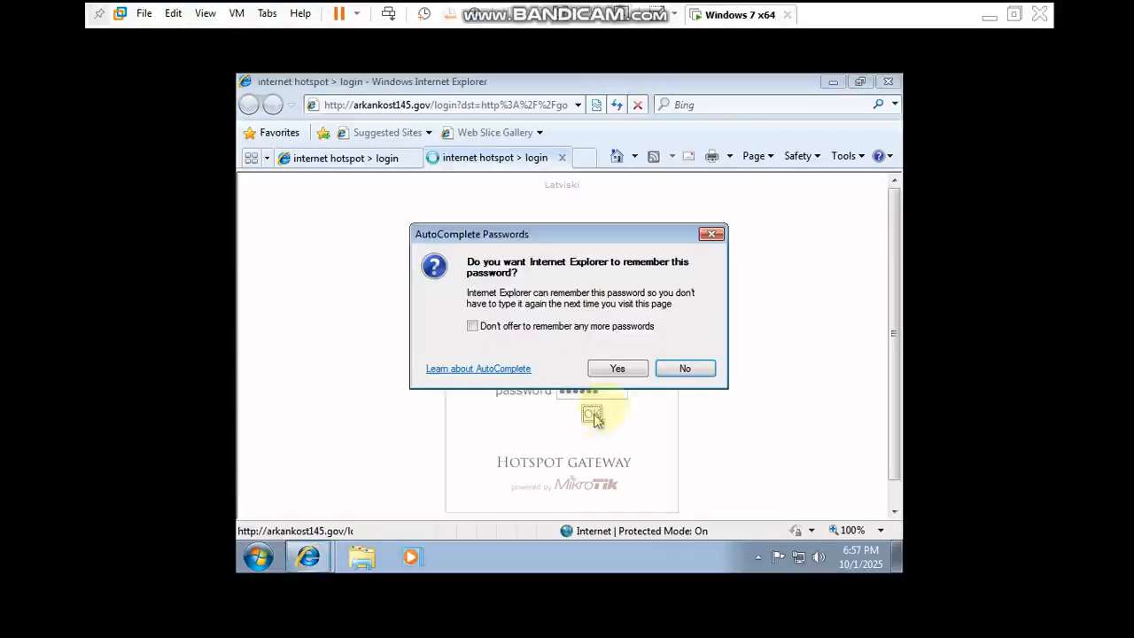
click(620, 376)
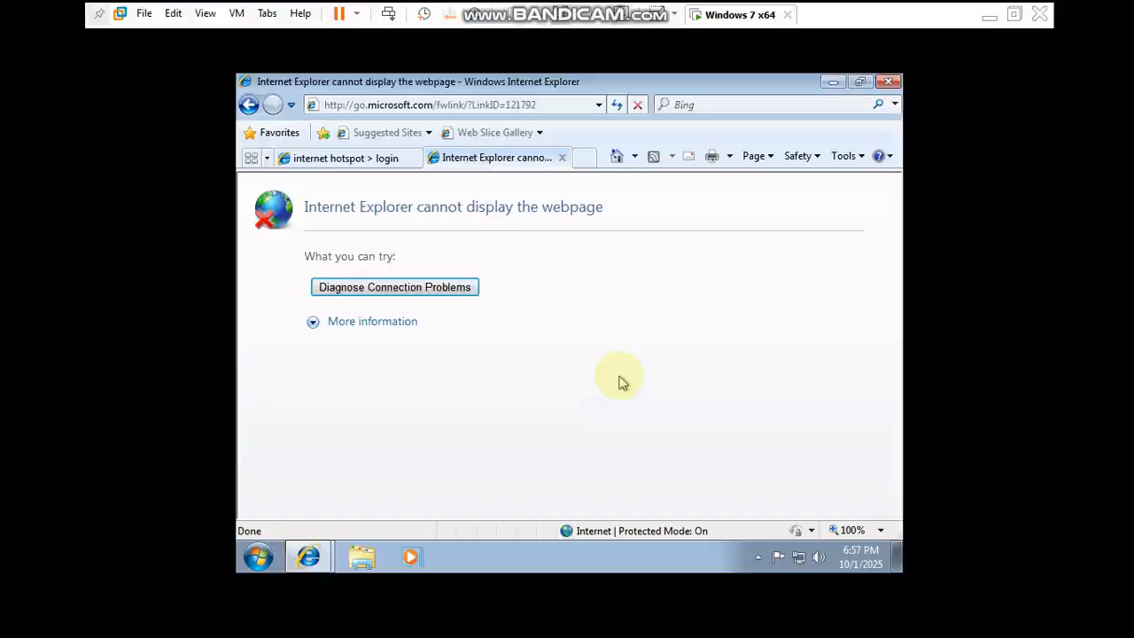
click(887, 83)
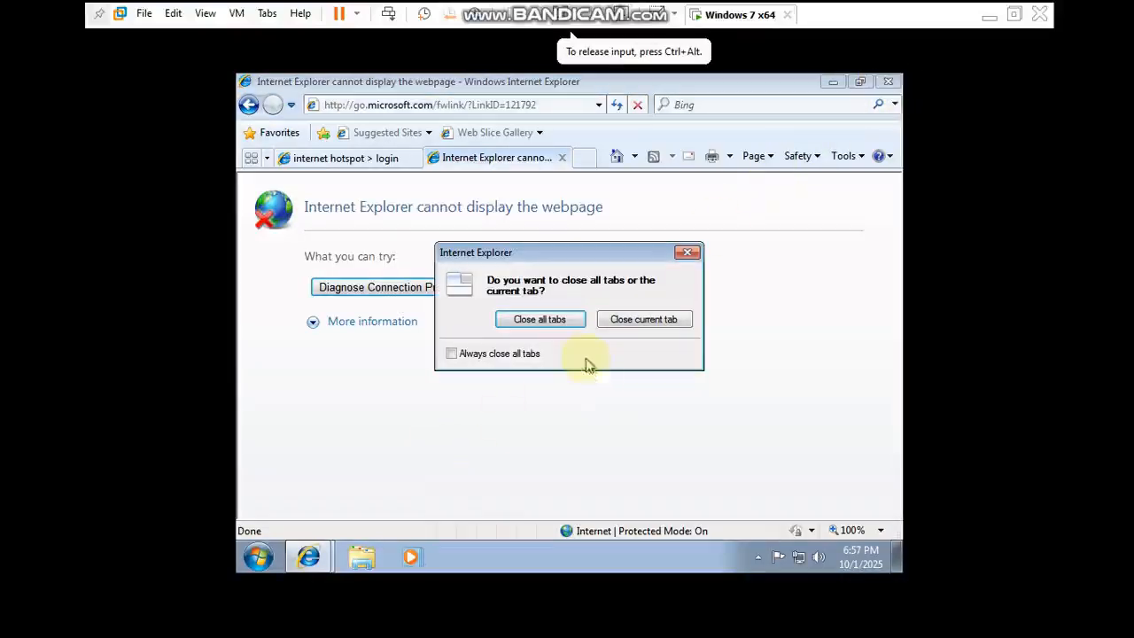
click(550, 319)
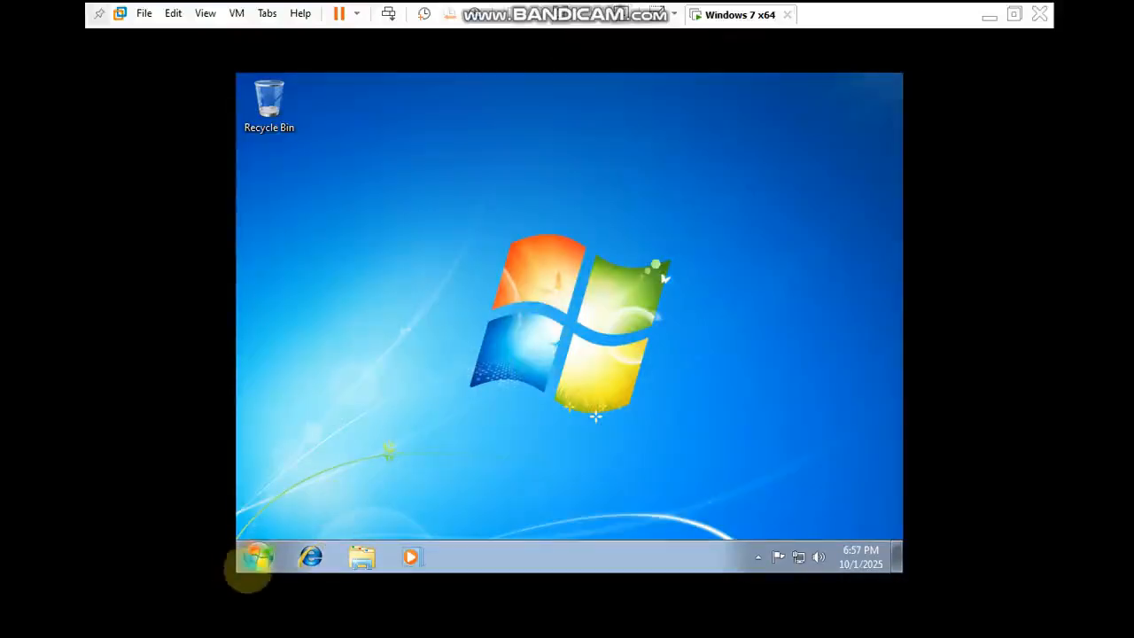
- Test the internet connection by pinging 8.8.8.8 from the command prompt, and close the console
click(257, 554)
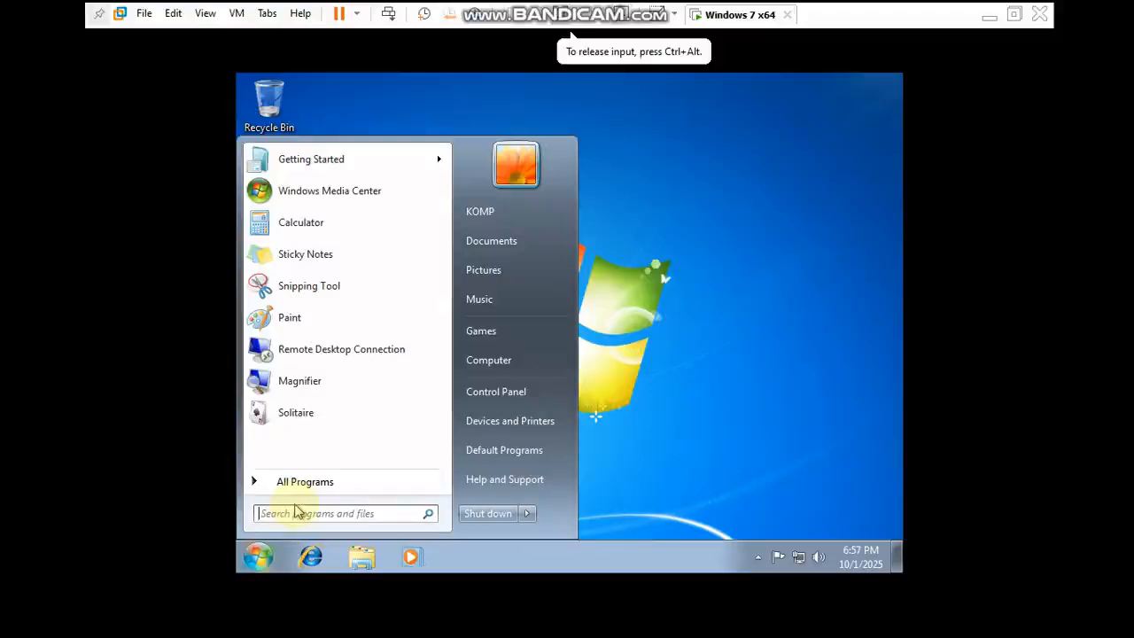
text(cmd)
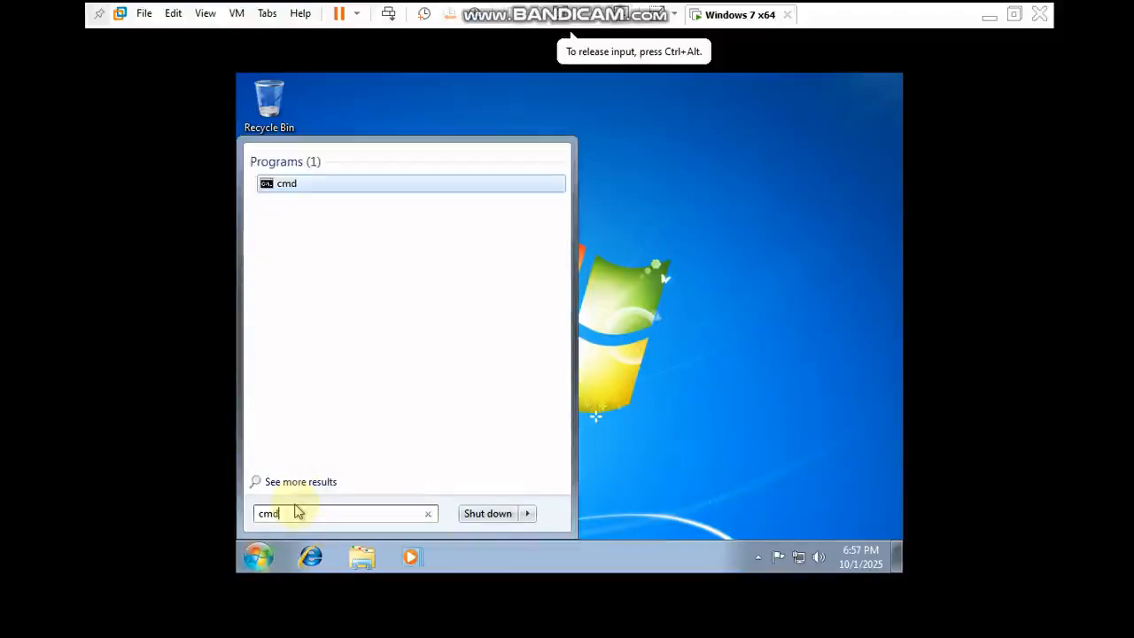
key(Return)
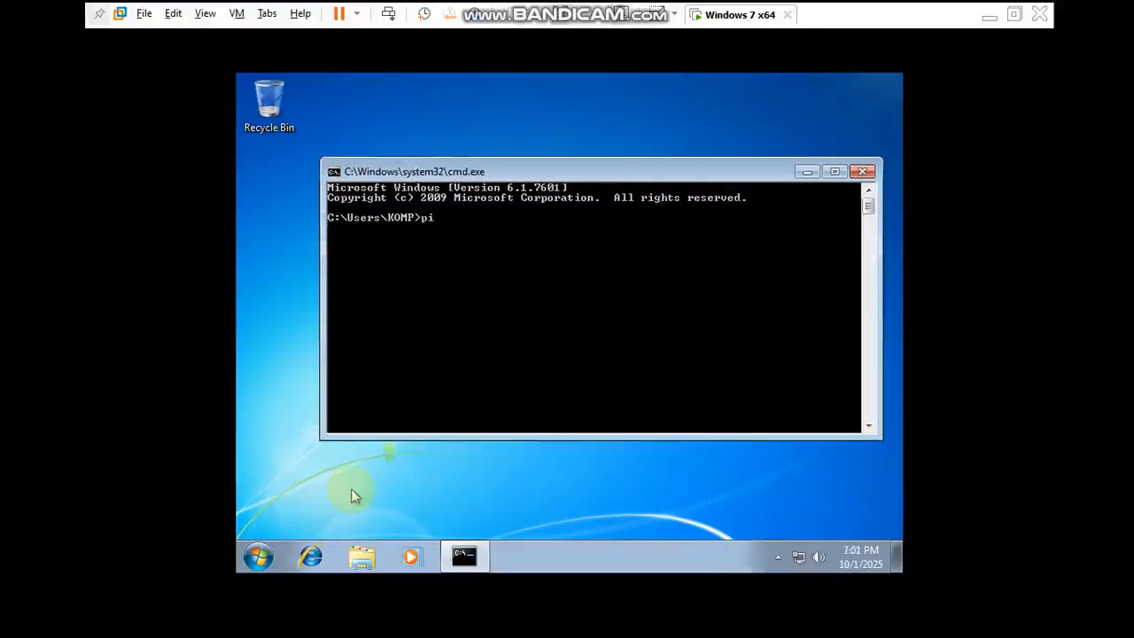
text(ng)
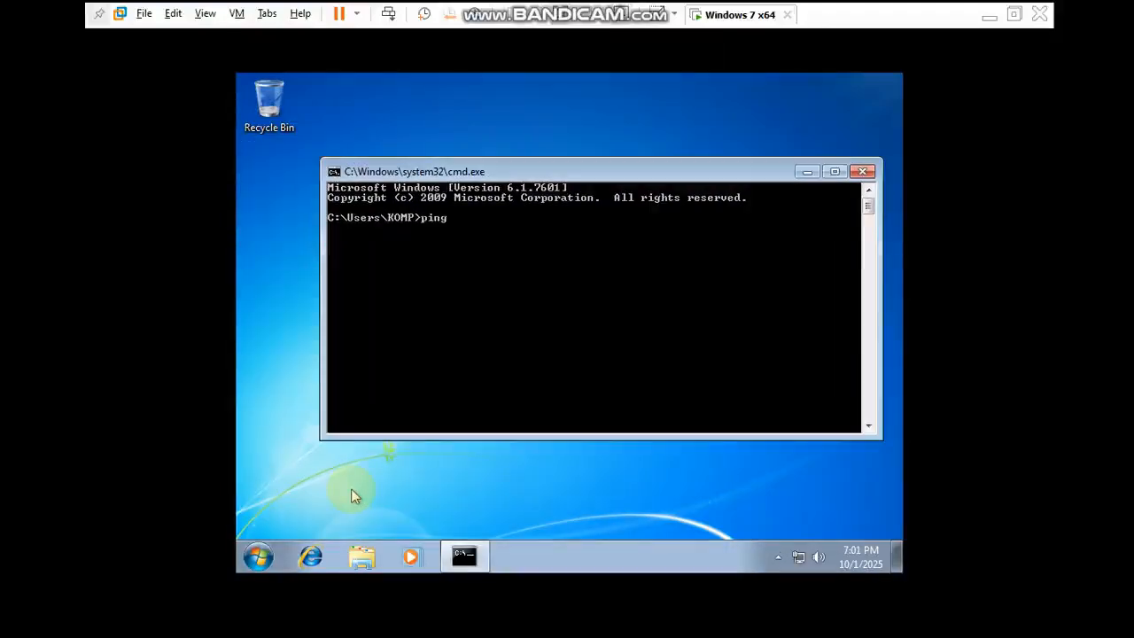
text( 8.8.8.8)
key(Return)
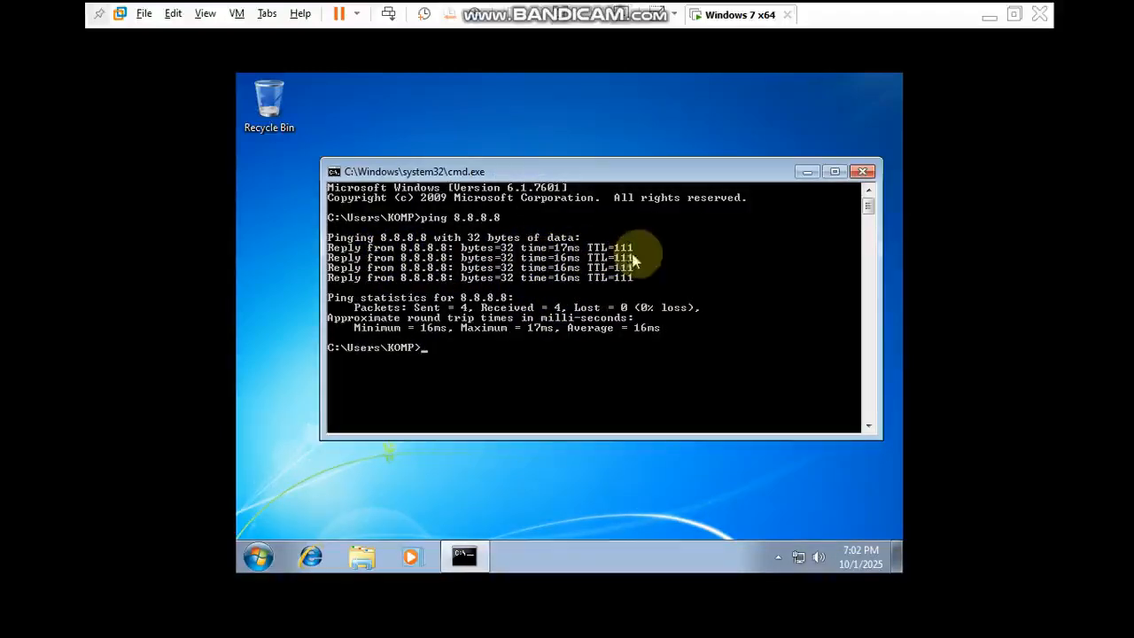
click(865, 177)
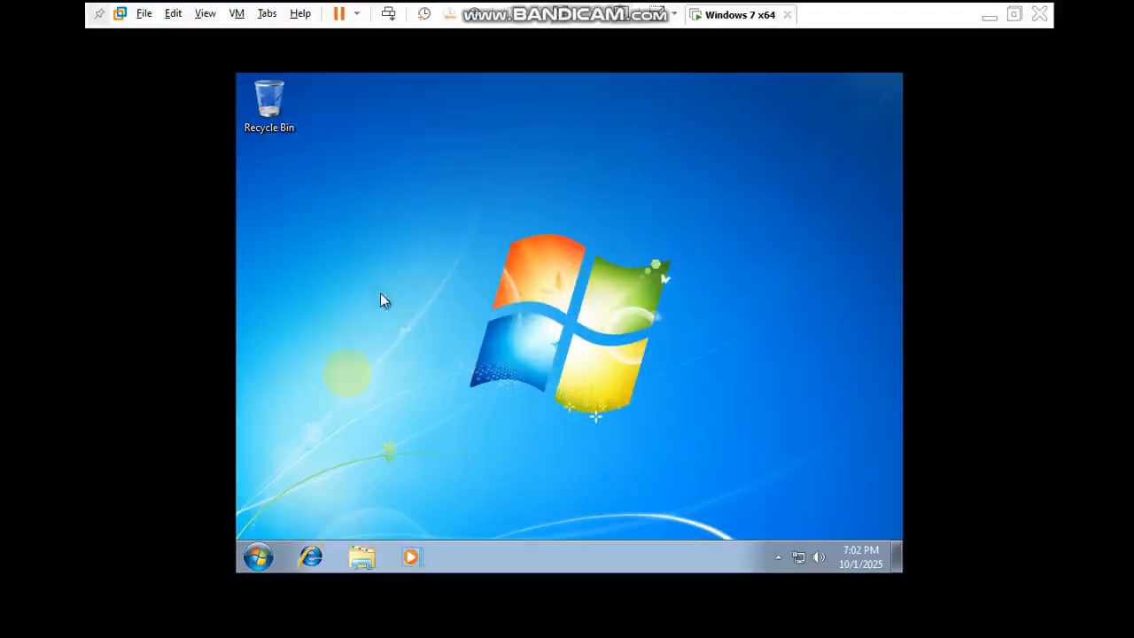
- Restart Windows and enter the virtual machine's BIOS setup during boot
click(257, 555)
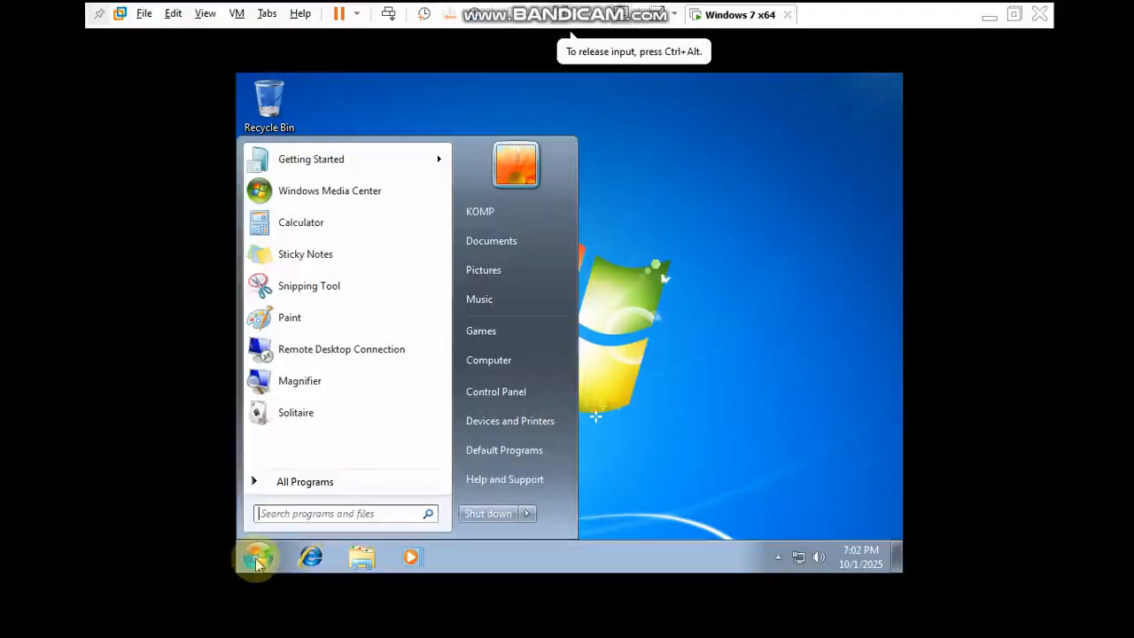
click(526, 513)
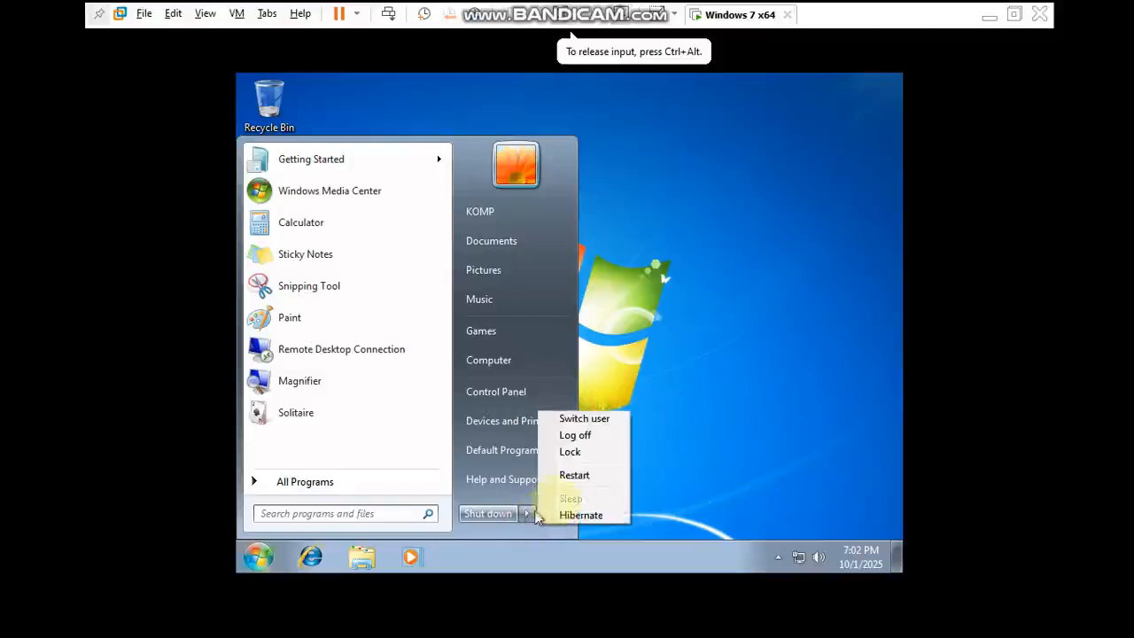
click(590, 475)
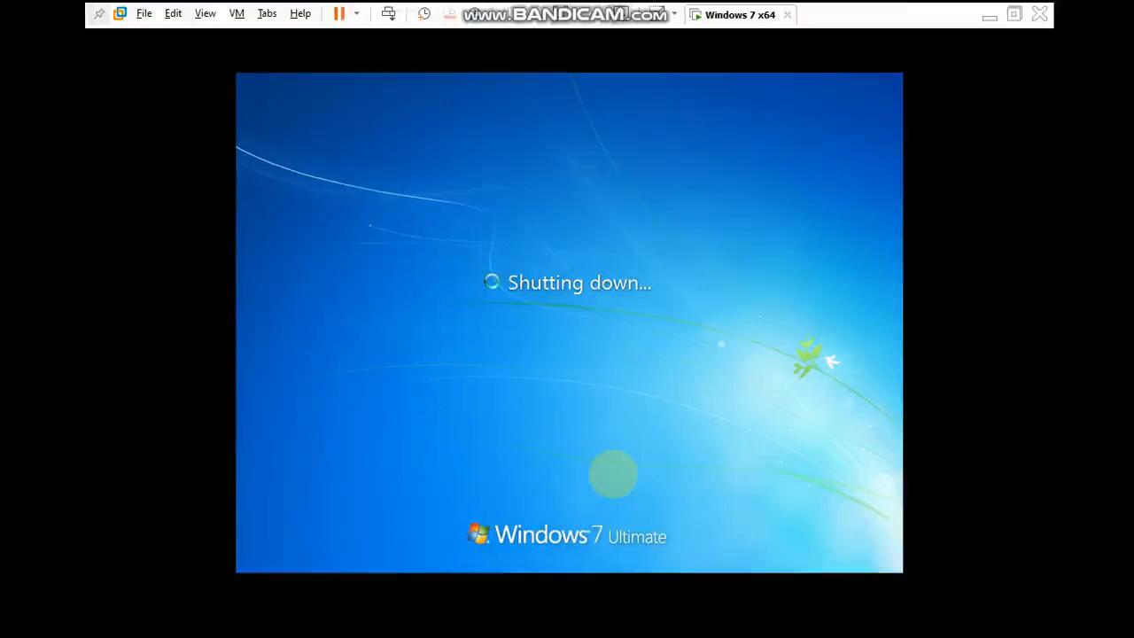
key(F2)
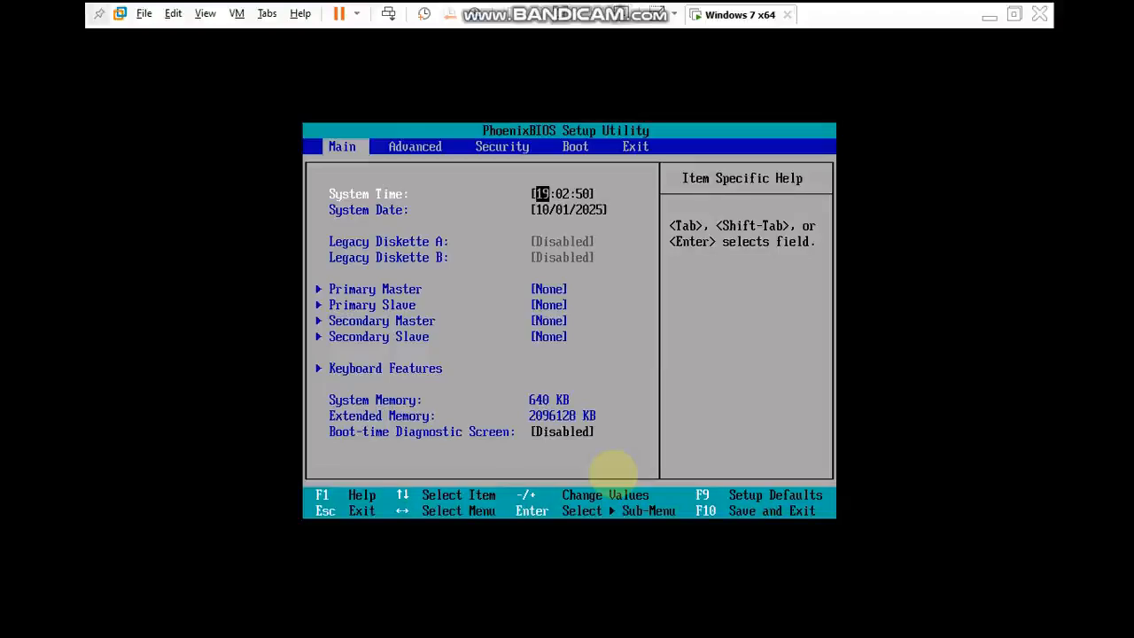
- Examine the system time and date and the advanced settings in the BIOS setup
key(Down)
key(Up)
key(Down)
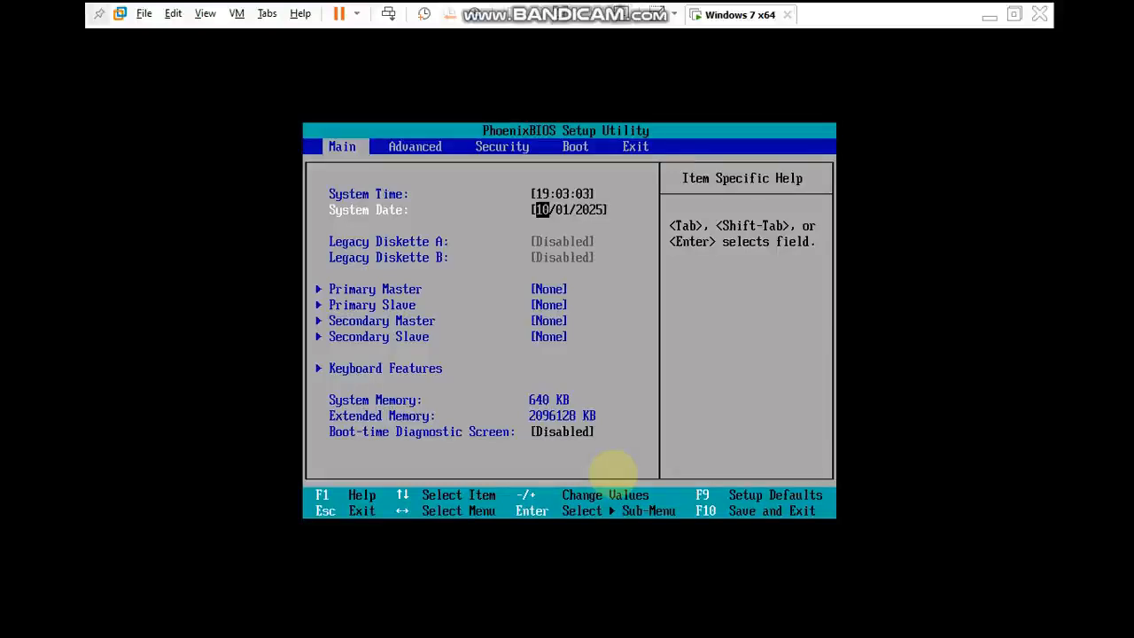
key(Right)
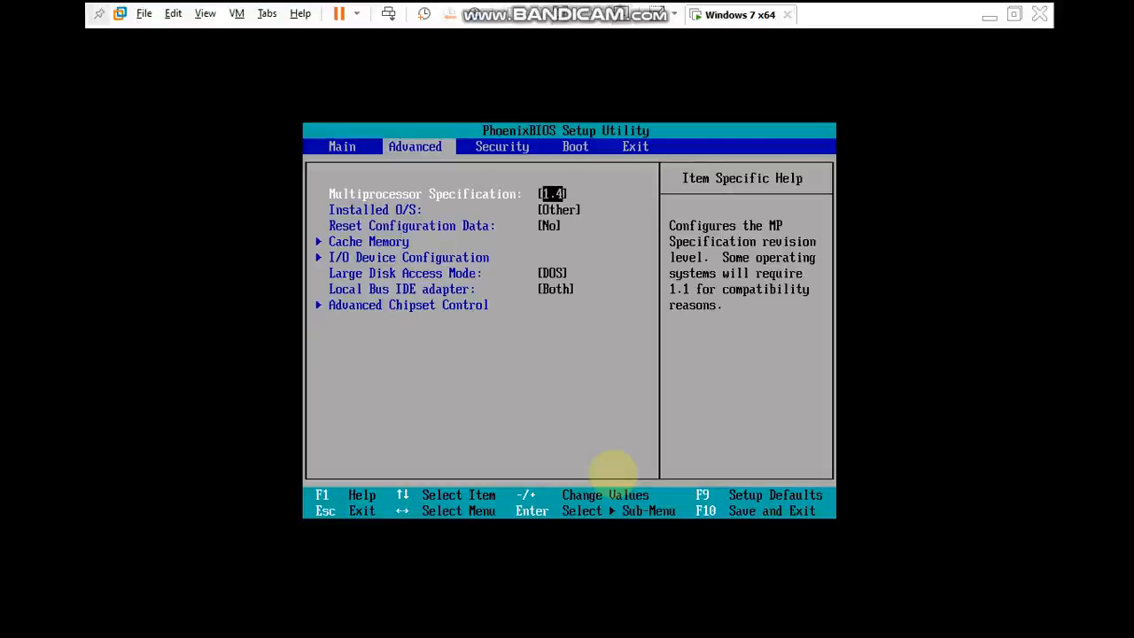
key(Down)
key(Down)
key(Down)
key(Down)
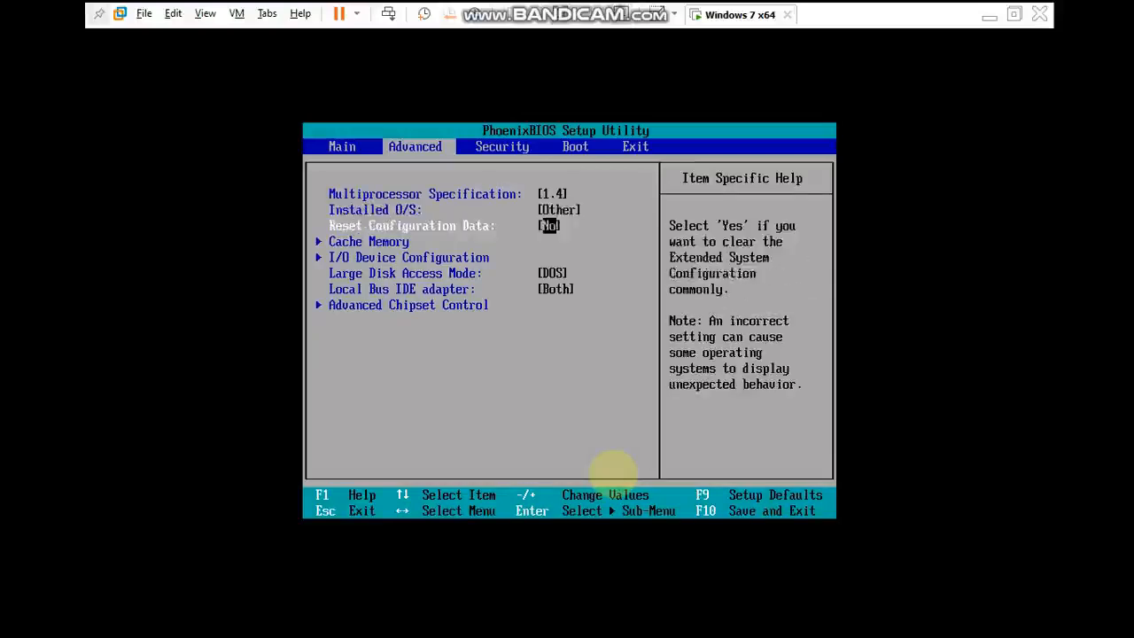
key(Up)
key(Up)
key(Down)
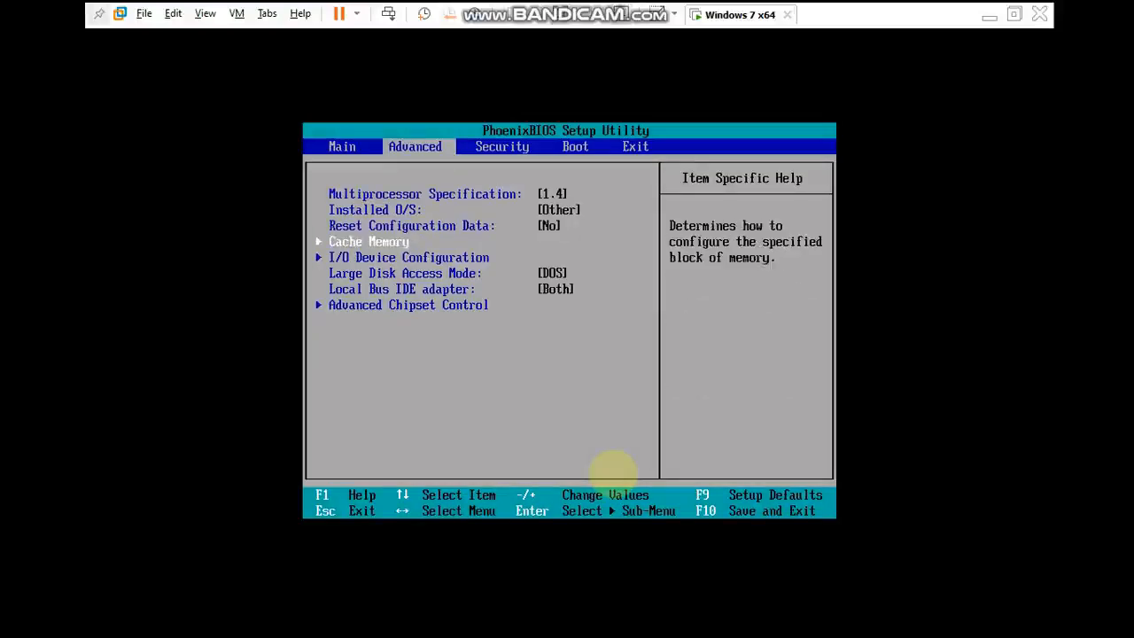
key(Up)
key(Up)
key(Up)
- Examine the BIOS password settings and the boot device order
key(Right)
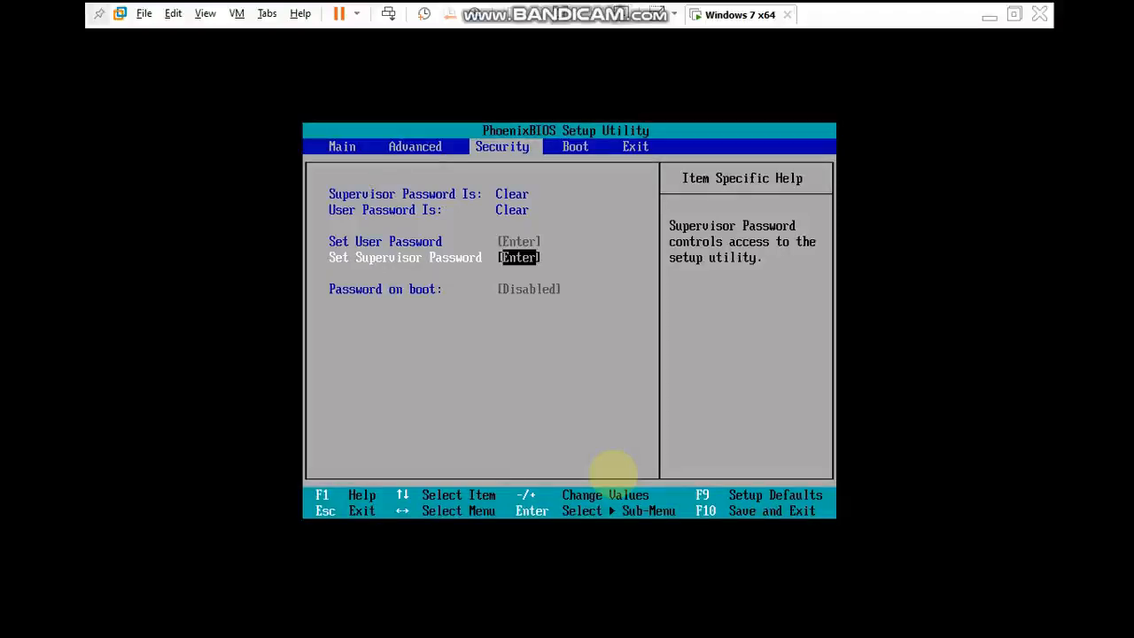
key(Right)
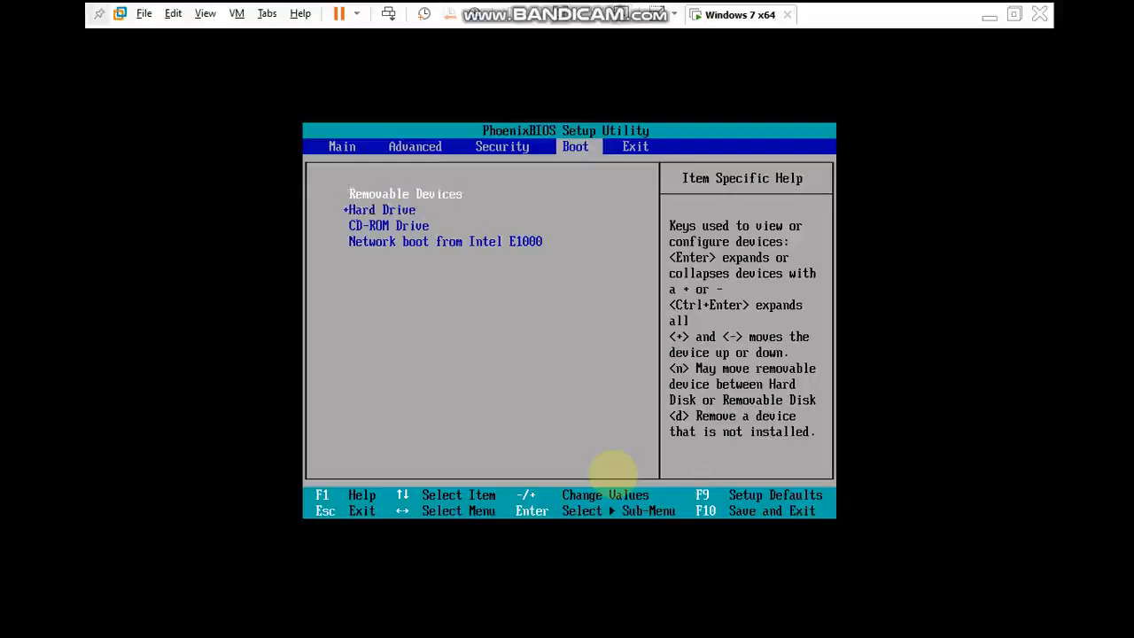
key(Down)
key(Up)
- Exit the BIOS setup saving changes and let the virtual machine boot into Windows
key(Right)
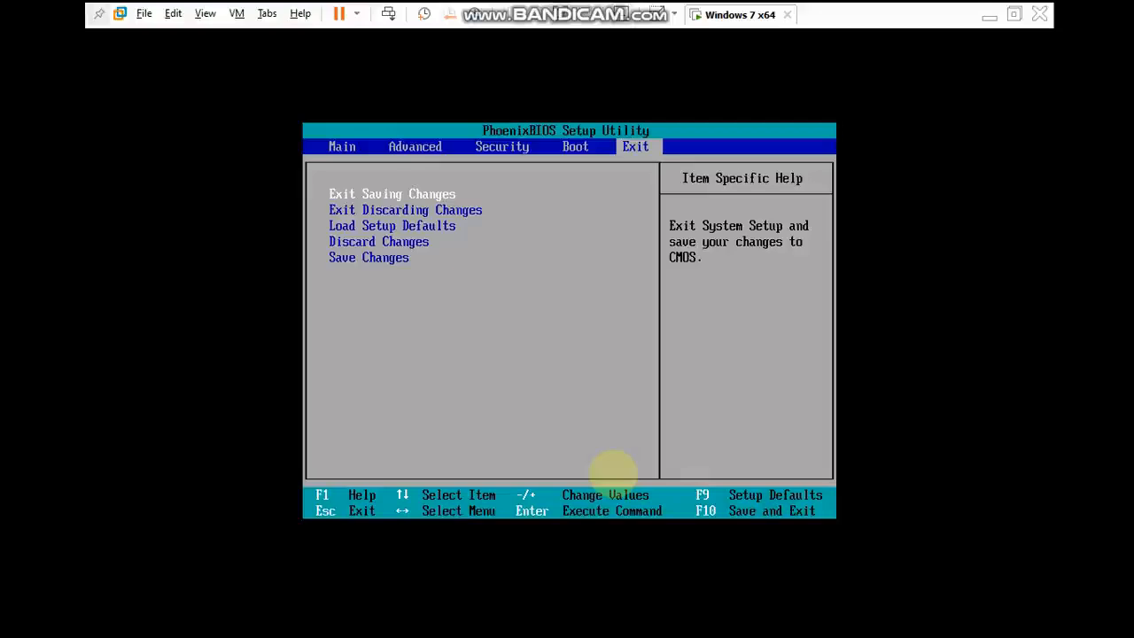
key(Return)
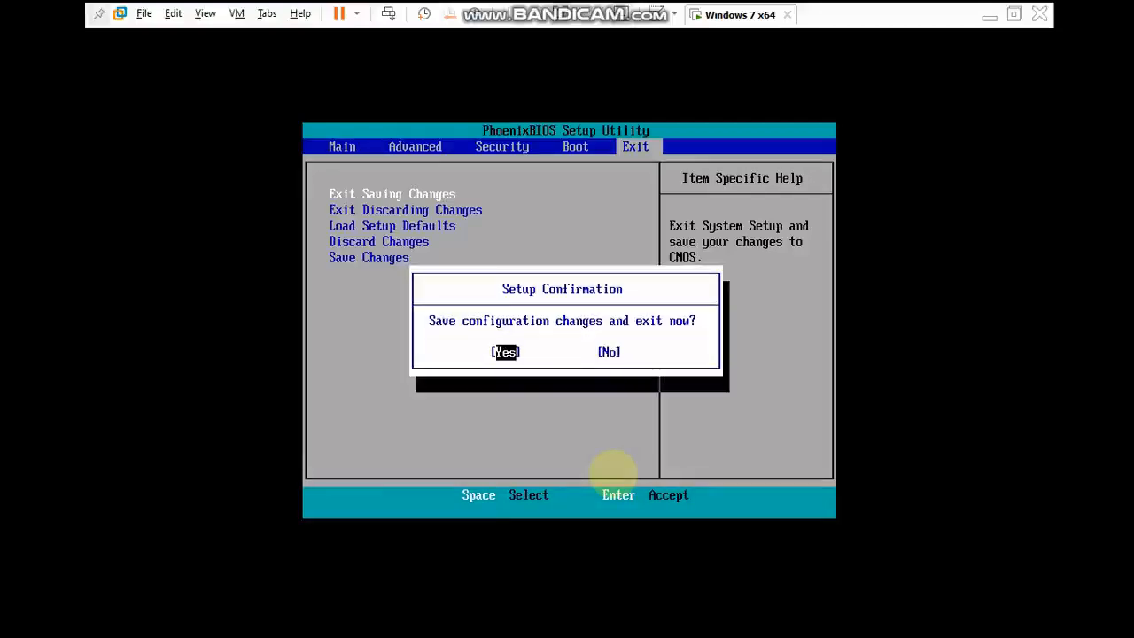
key(Return)
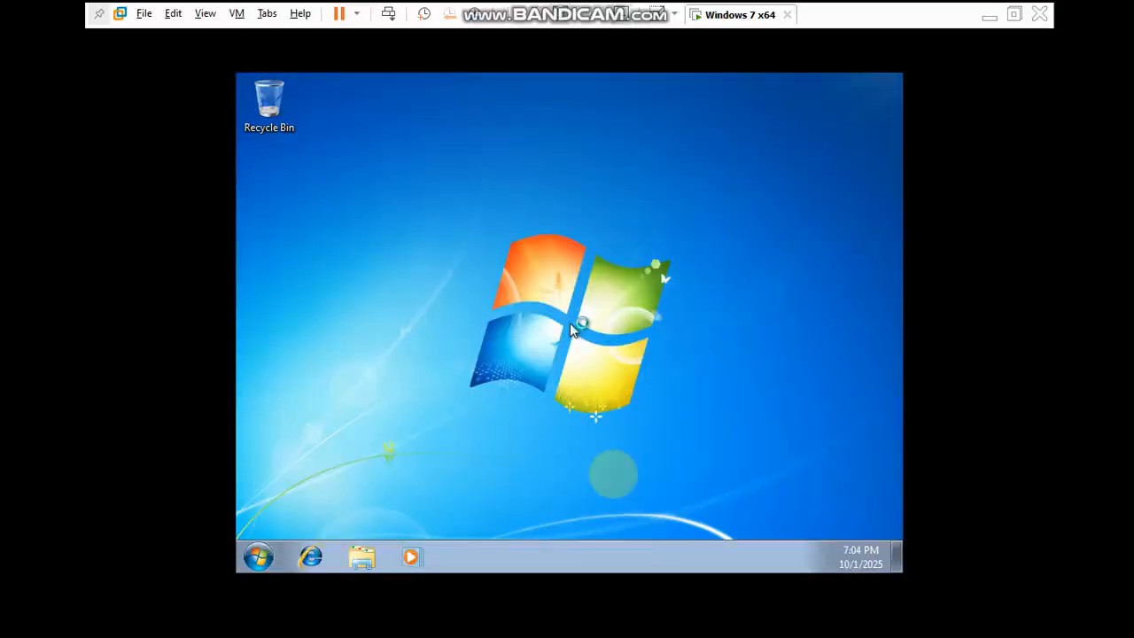
- Shut down Windows 7 in the virtual machine
click(465, 322)
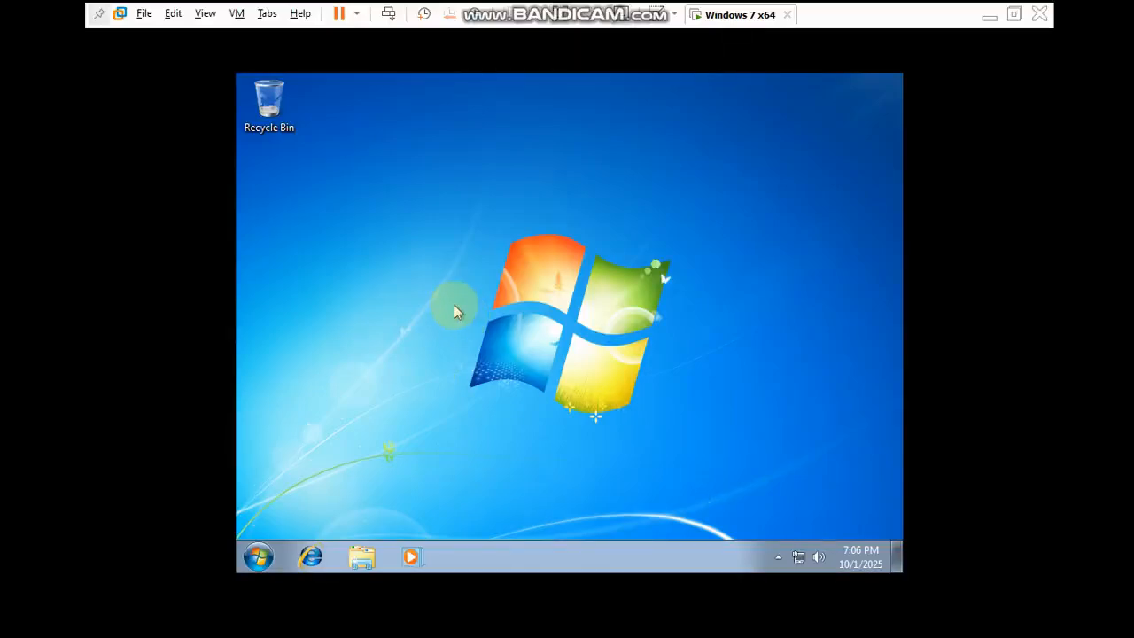
click(259, 556)
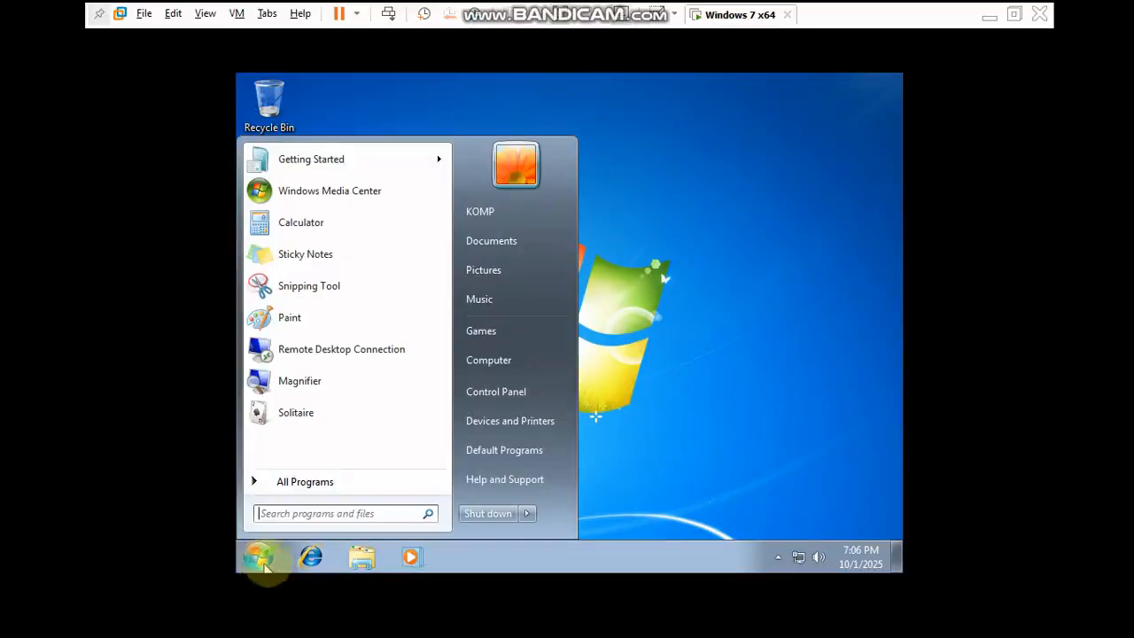
click(496, 513)
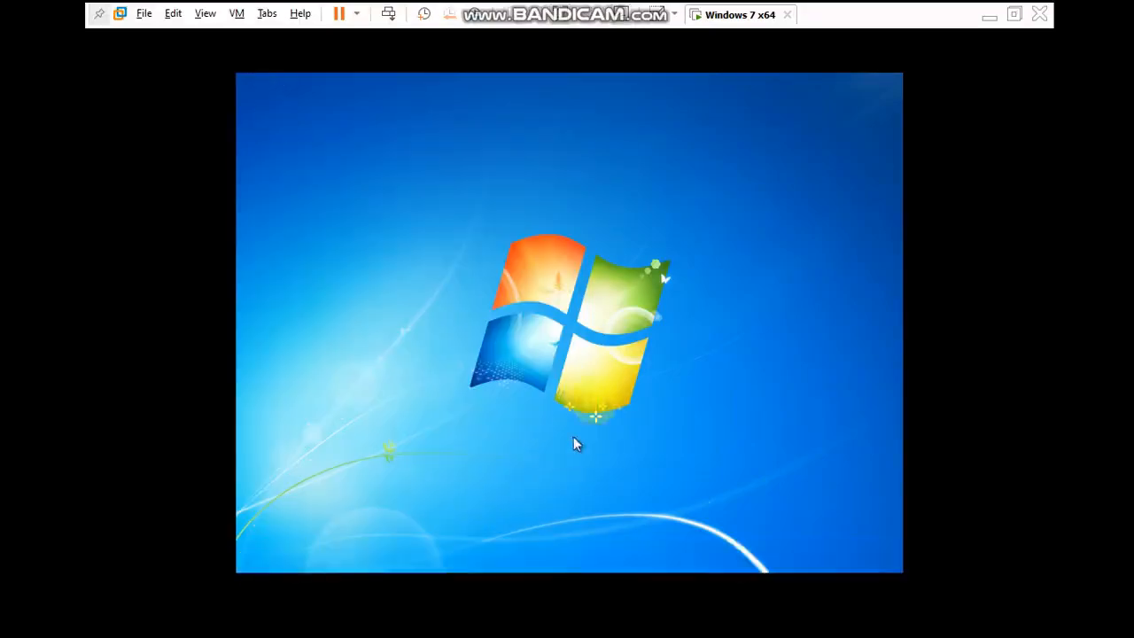